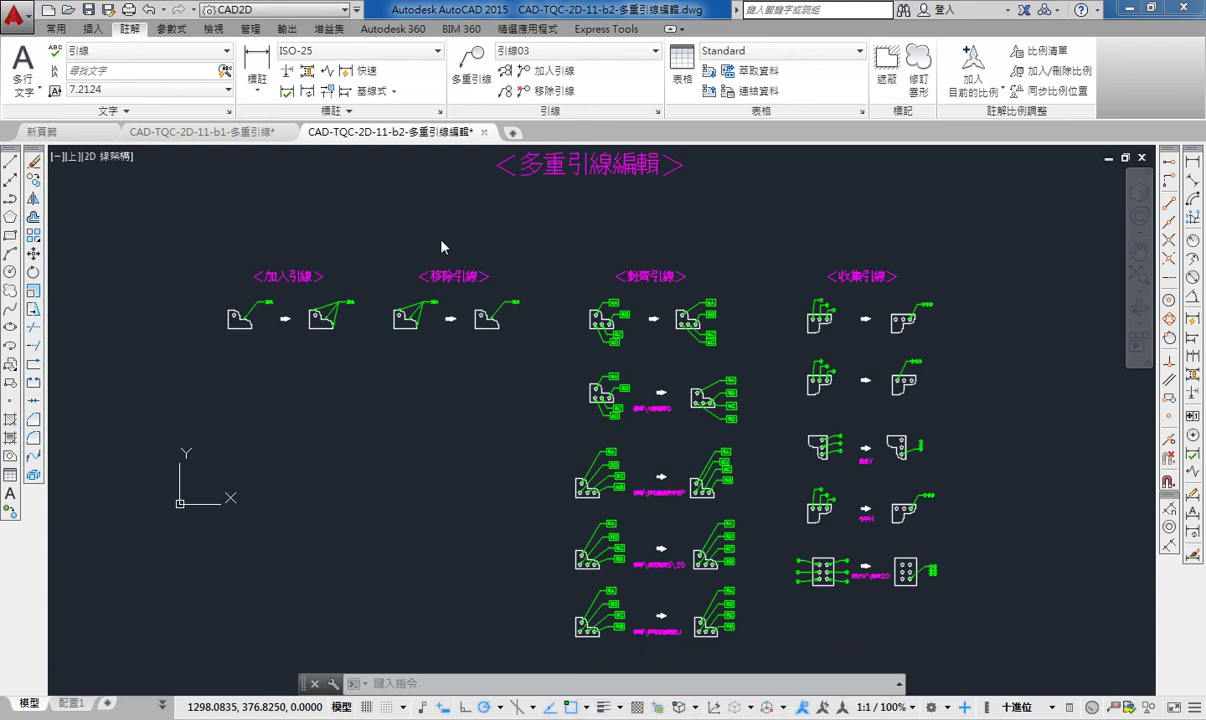
Step: Zoom and pan onto the 加入引線 example with its single- and three-leader 拋光 callouts
scroll(272, 290, up, 4)
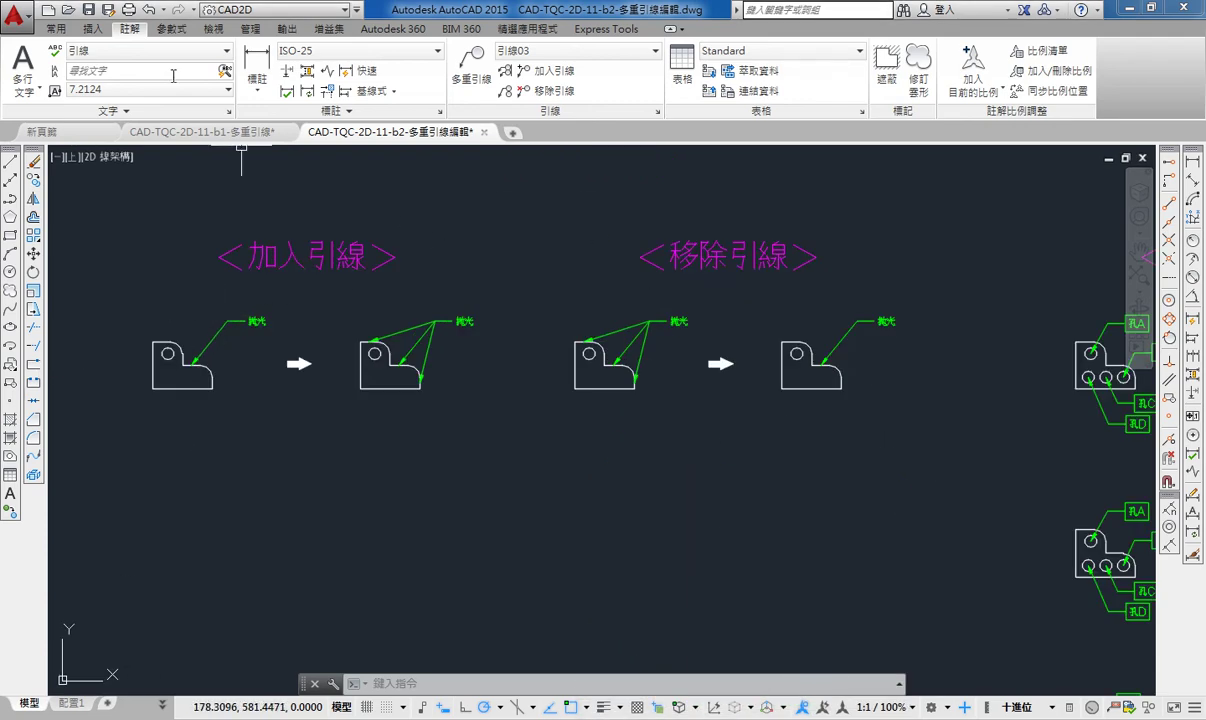
scroll(358, 401, up, 1)
scroll(261, 350, up, 2)
scroll(325, 438, down, 1)
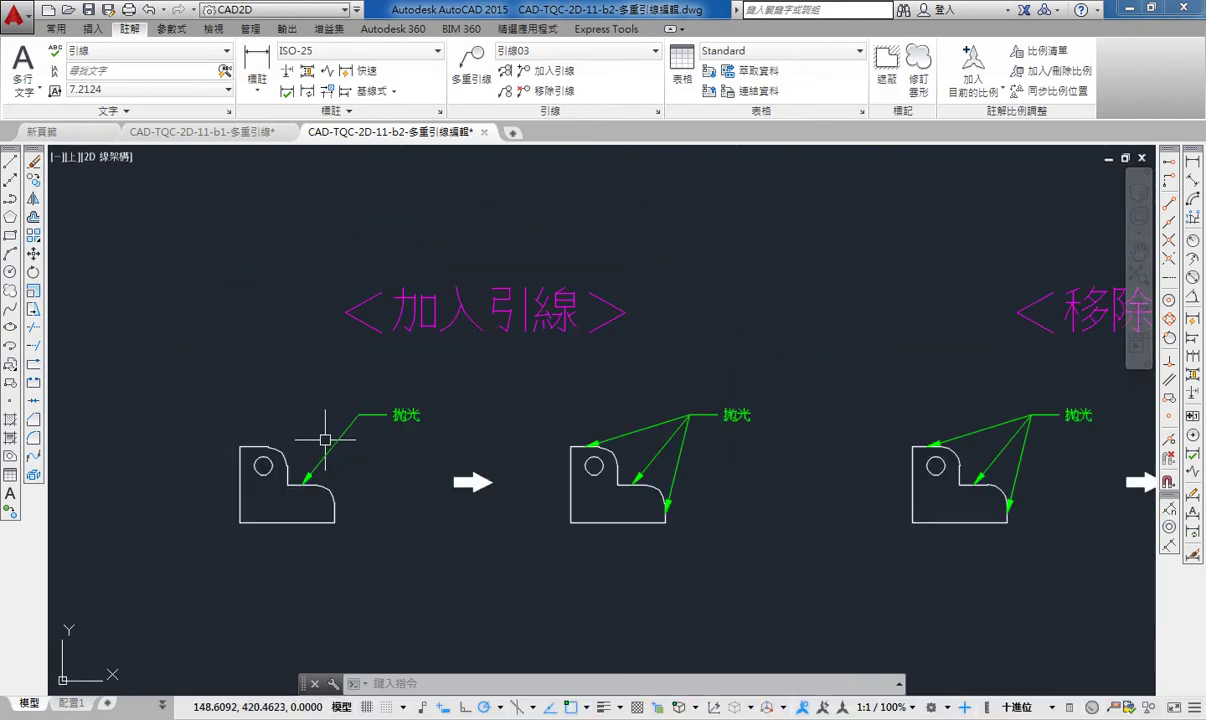
middle_drag(325, 438, 312, 379)
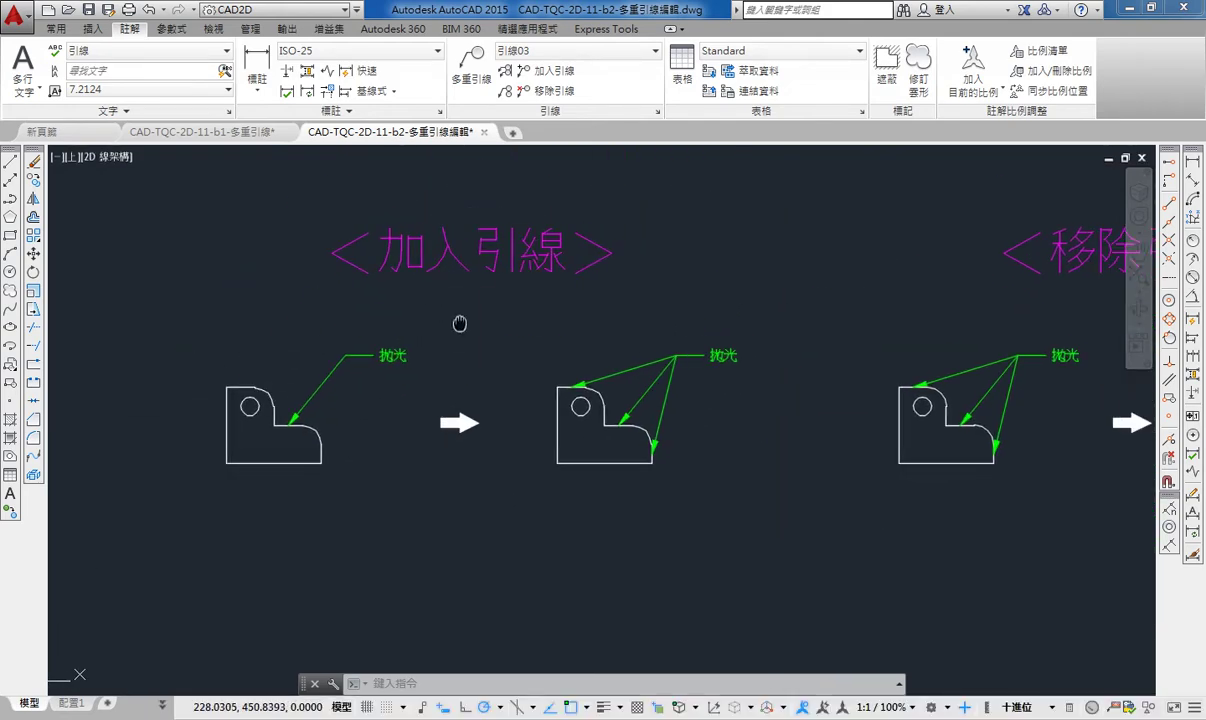
middle_drag(459, 323, 455, 323)
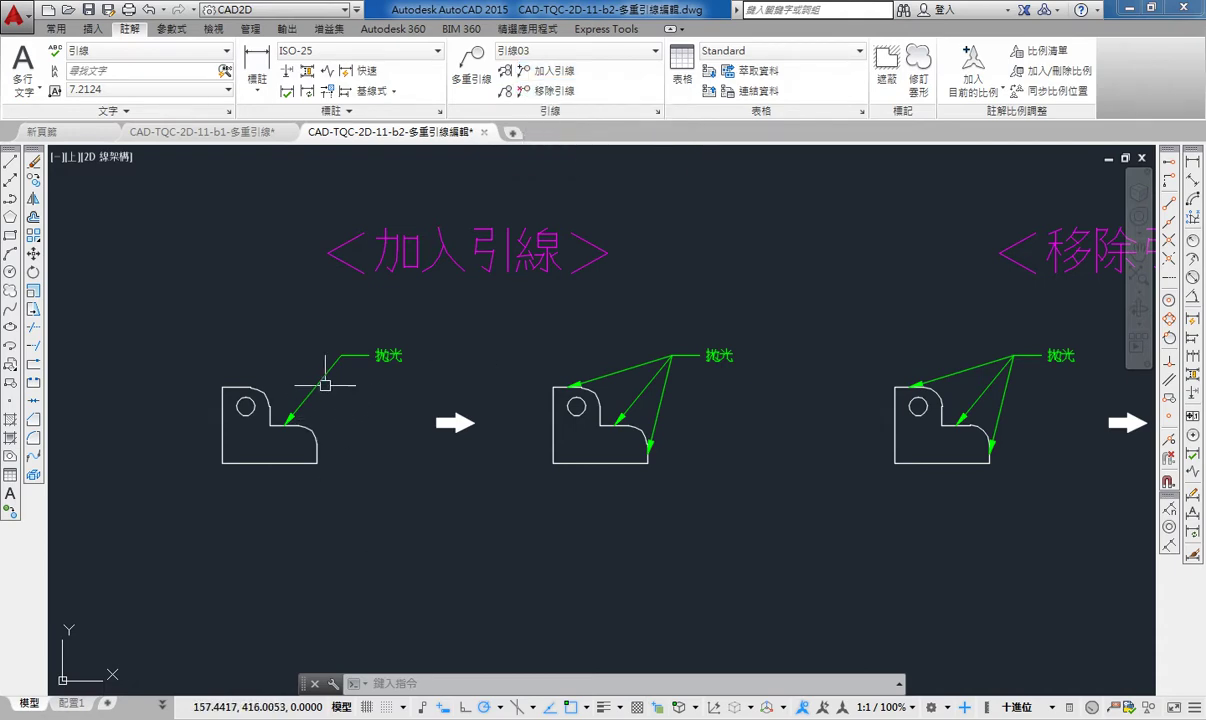
Step: Add four extra leader arrowheads to the left part's single-leader 拋光 multileader
click(543, 78)
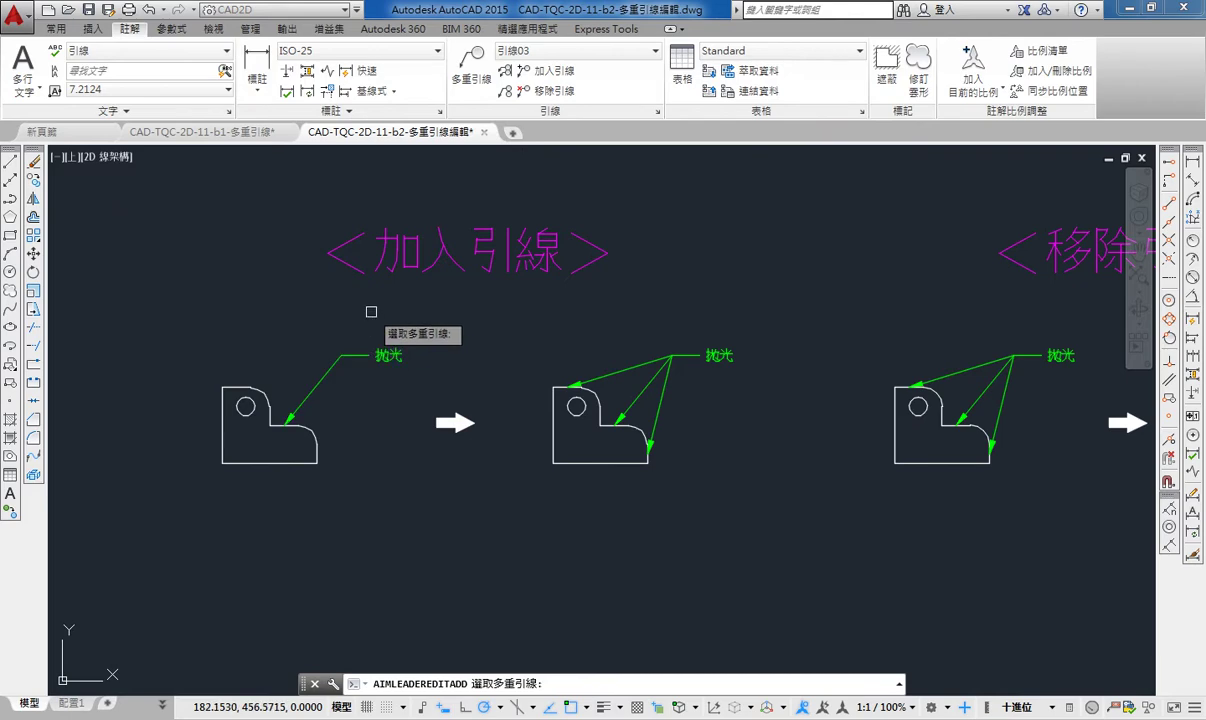
click(334, 362)
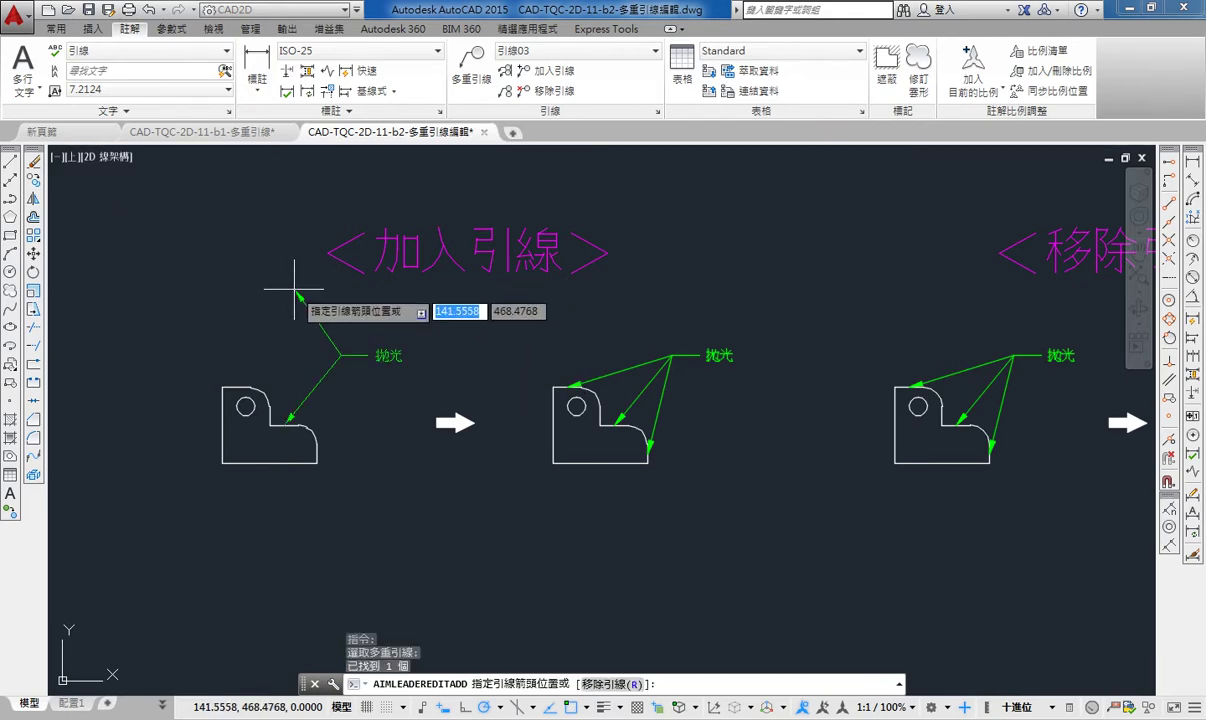
scroll(277, 283, up, 1)
scroll(277, 260, up, 1)
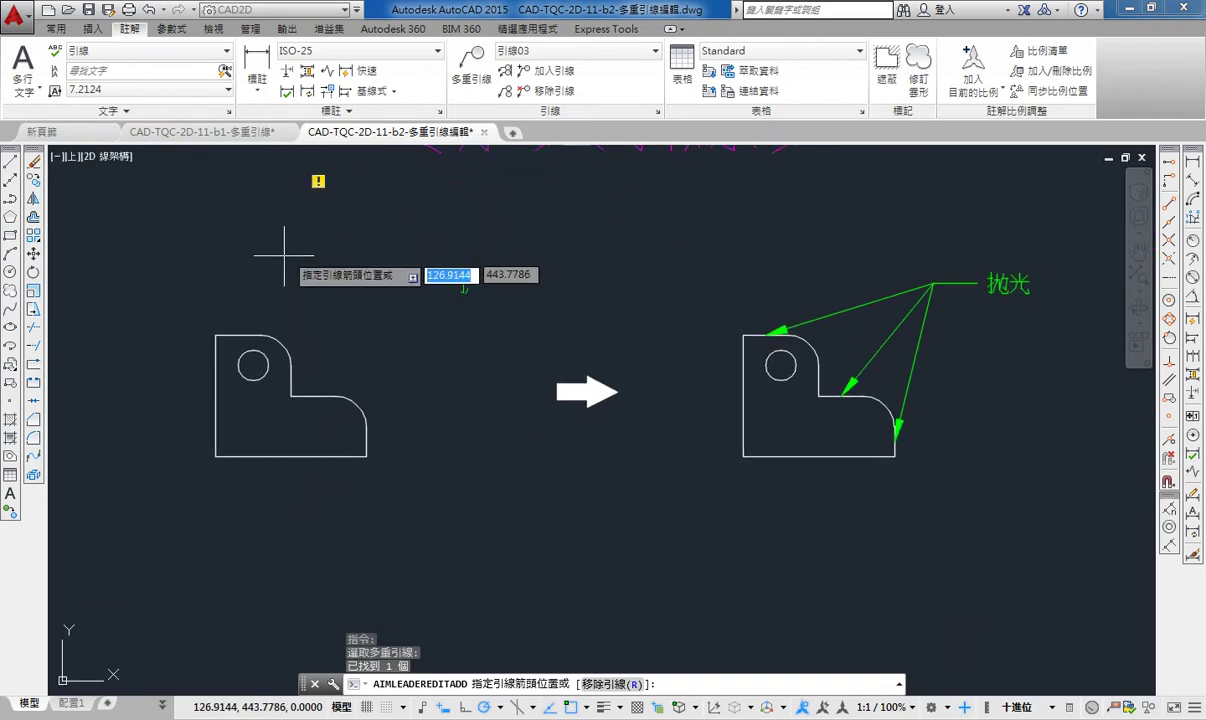
click(362, 397)
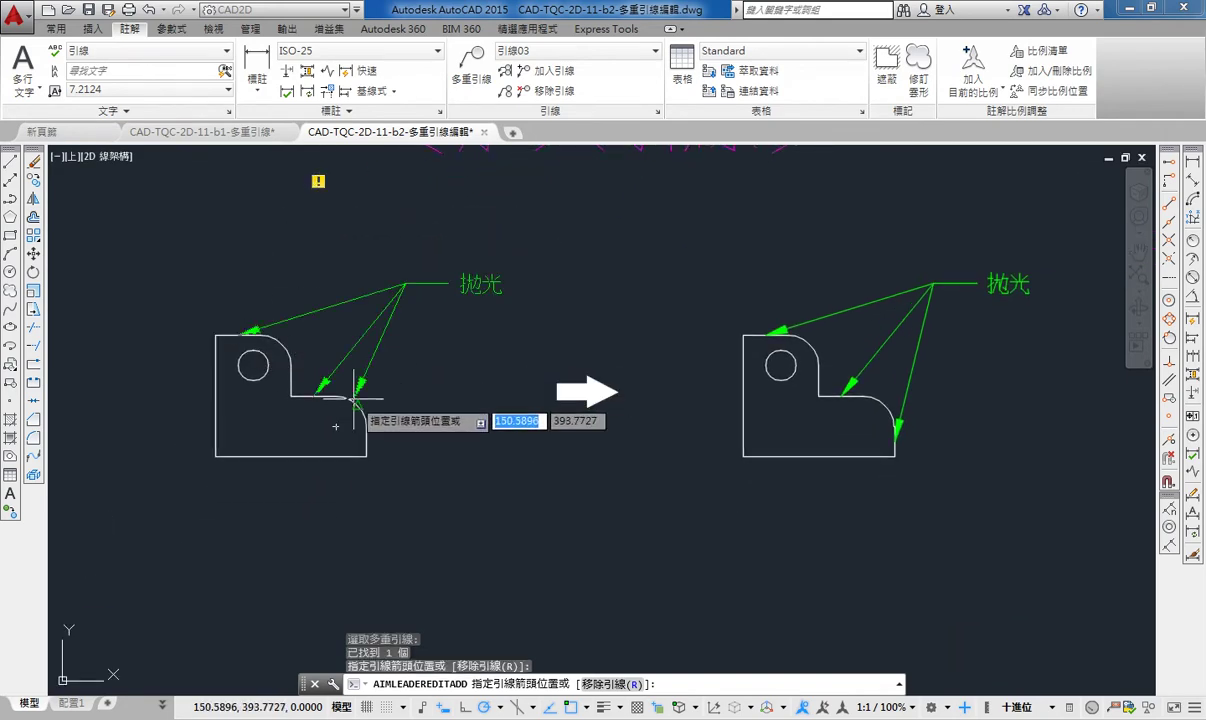
click(369, 434)
click(474, 400)
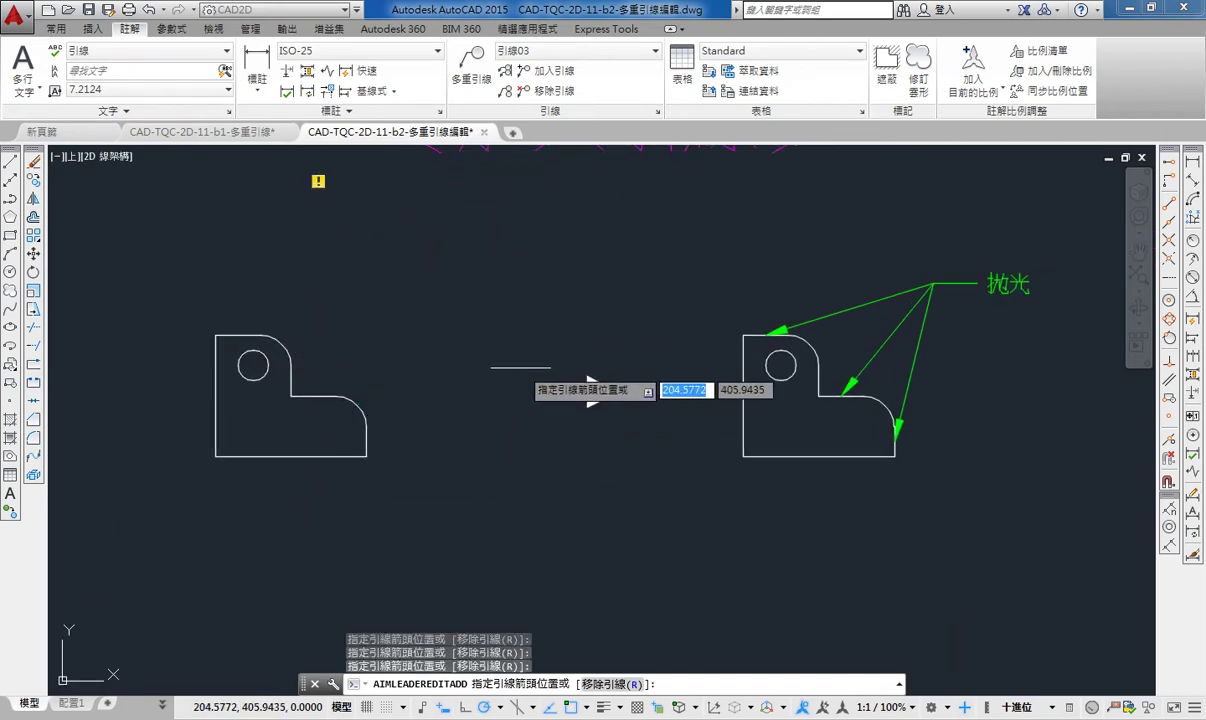
click(525, 366)
key(Return)
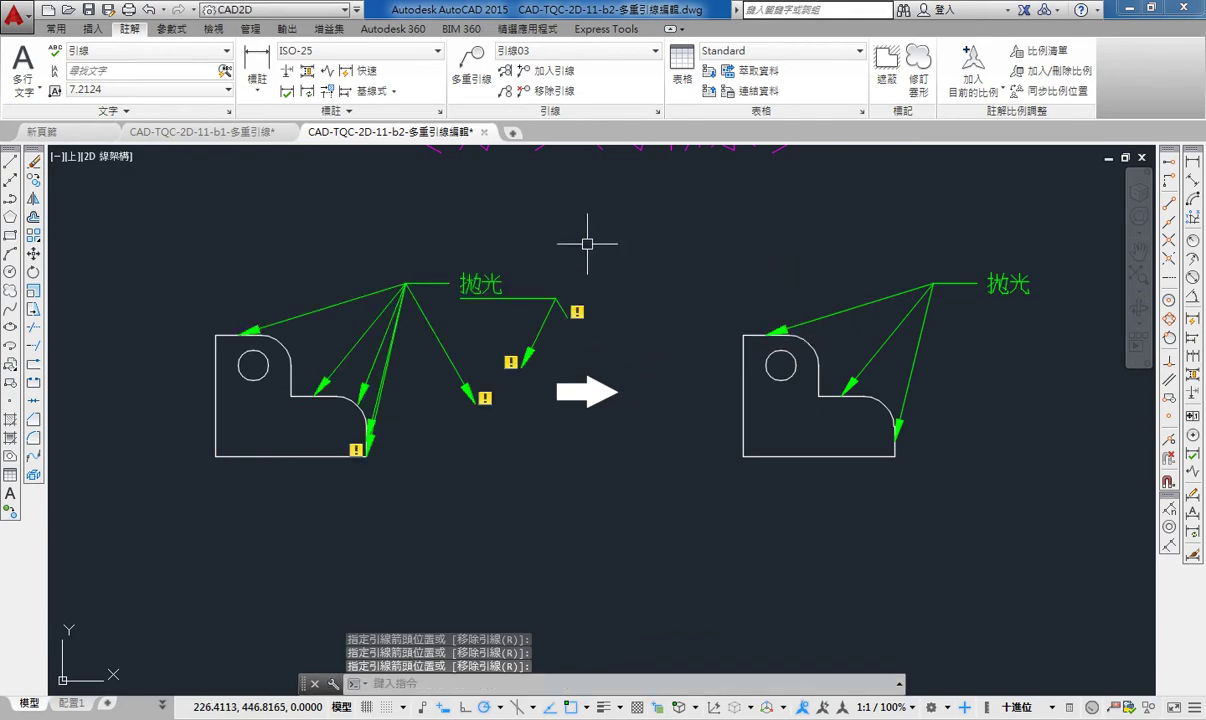
key(Return)
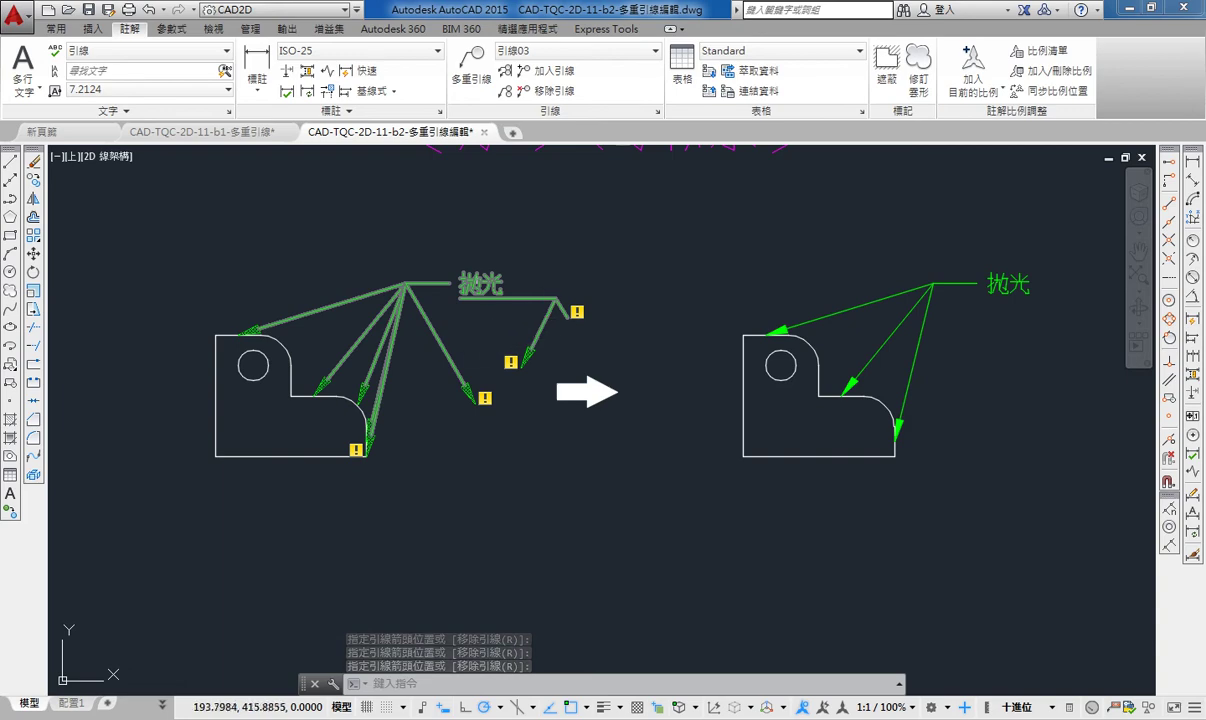
middle_drag(530, 450, 342, 485)
Step: Remove the stray off-part leaders from the left 拋光 multileader
scroll(472, 318, down, 2)
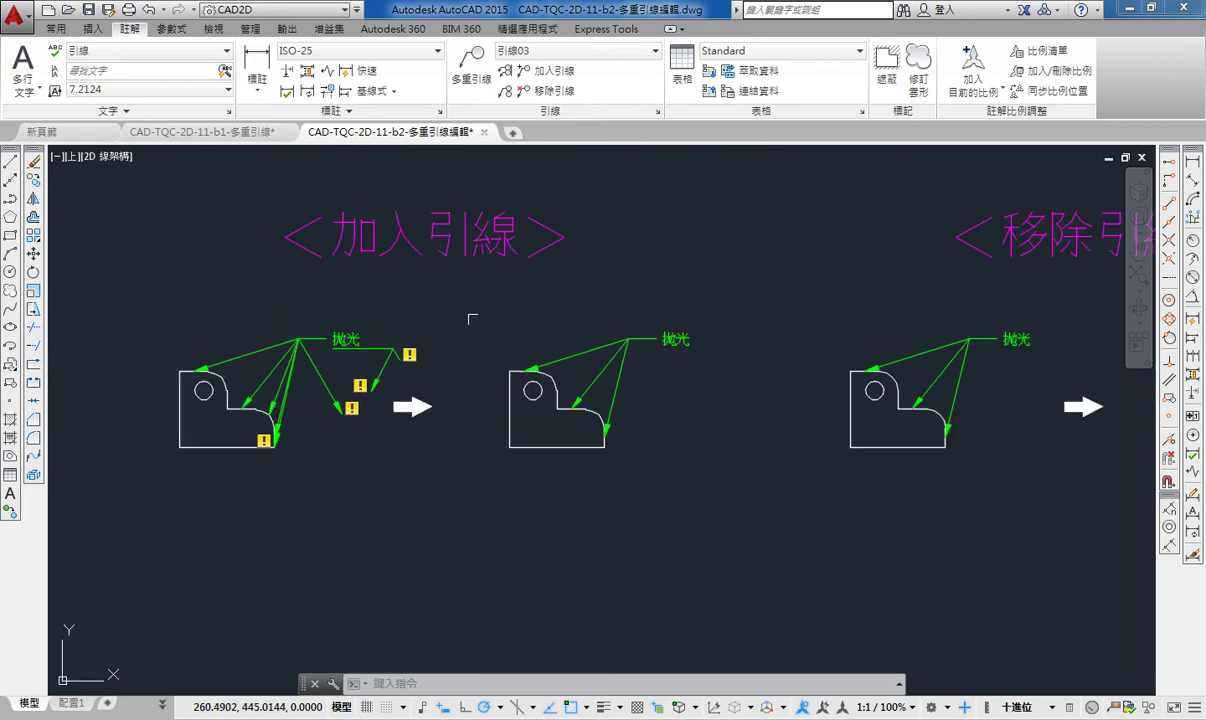
middle_drag(472, 318, 407, 326)
middle_drag(380, 220, 466, 193)
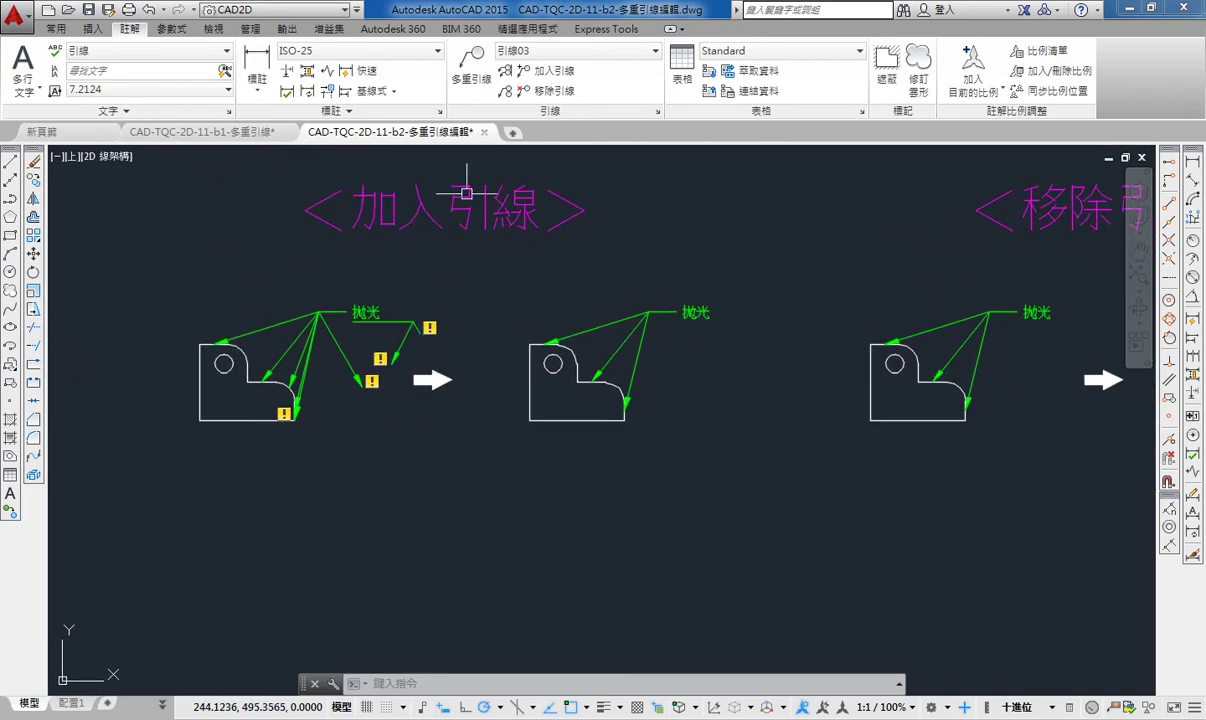
click(553, 92)
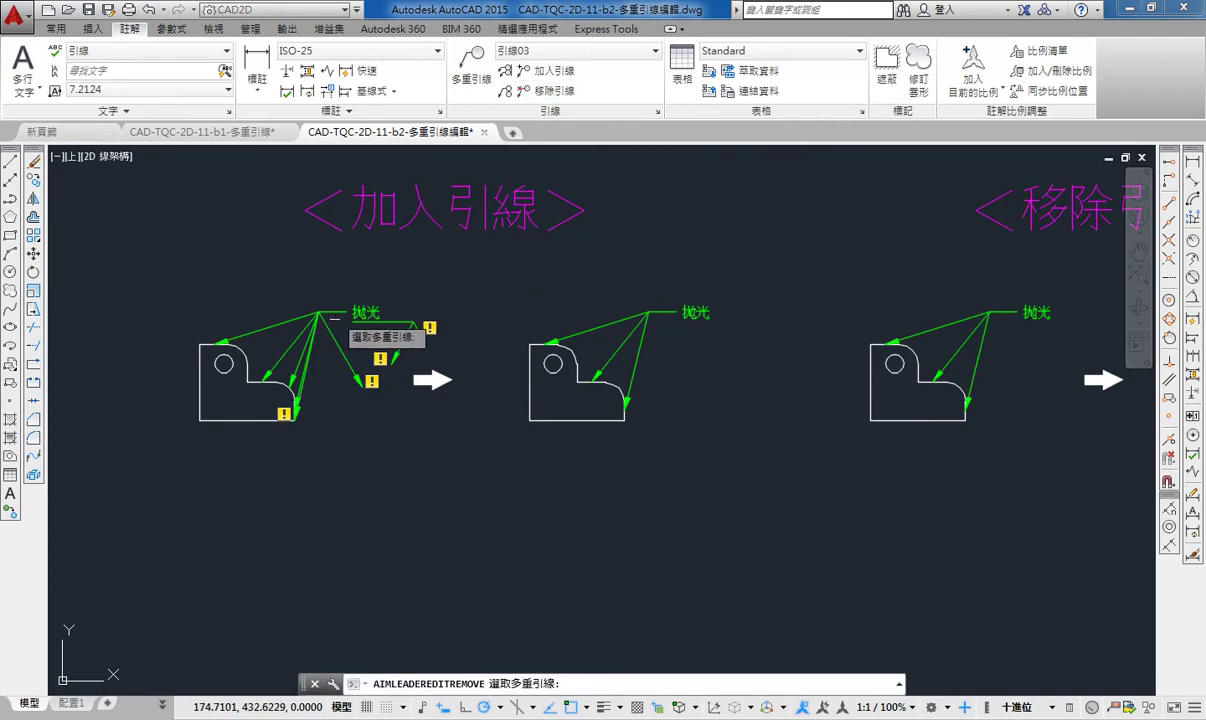
click(332, 314)
scroll(405, 352, up, 4)
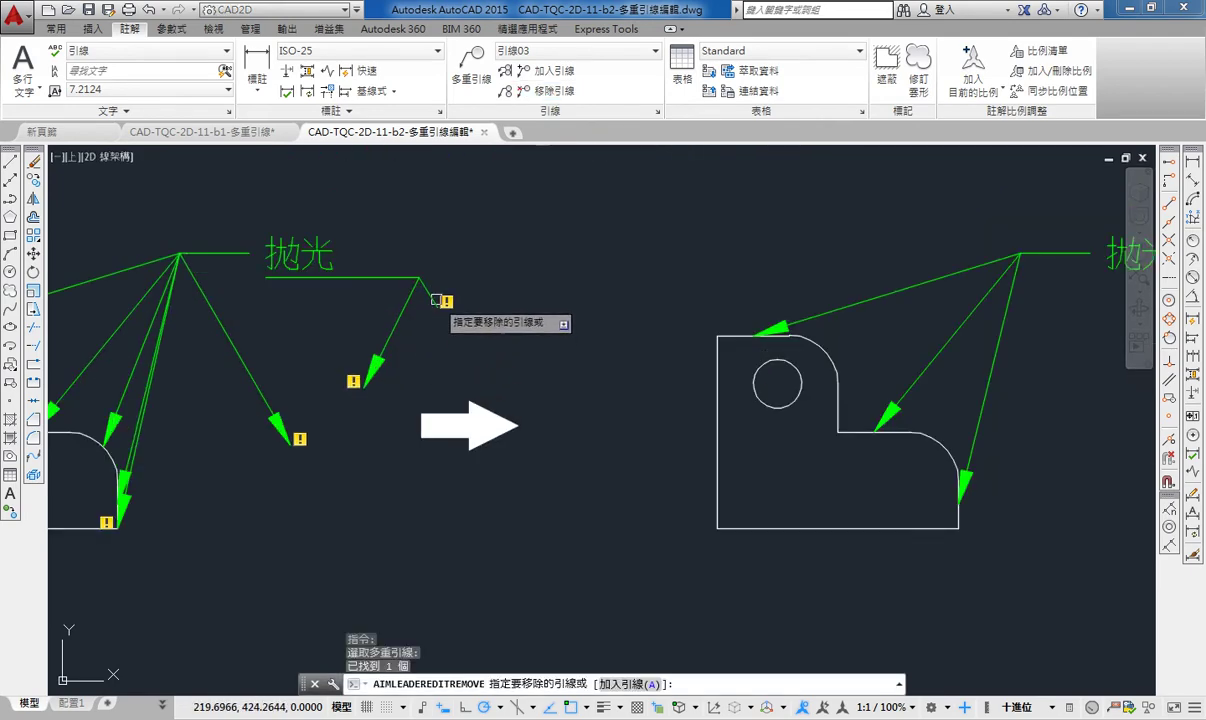
click(405, 296)
click(398, 314)
click(252, 379)
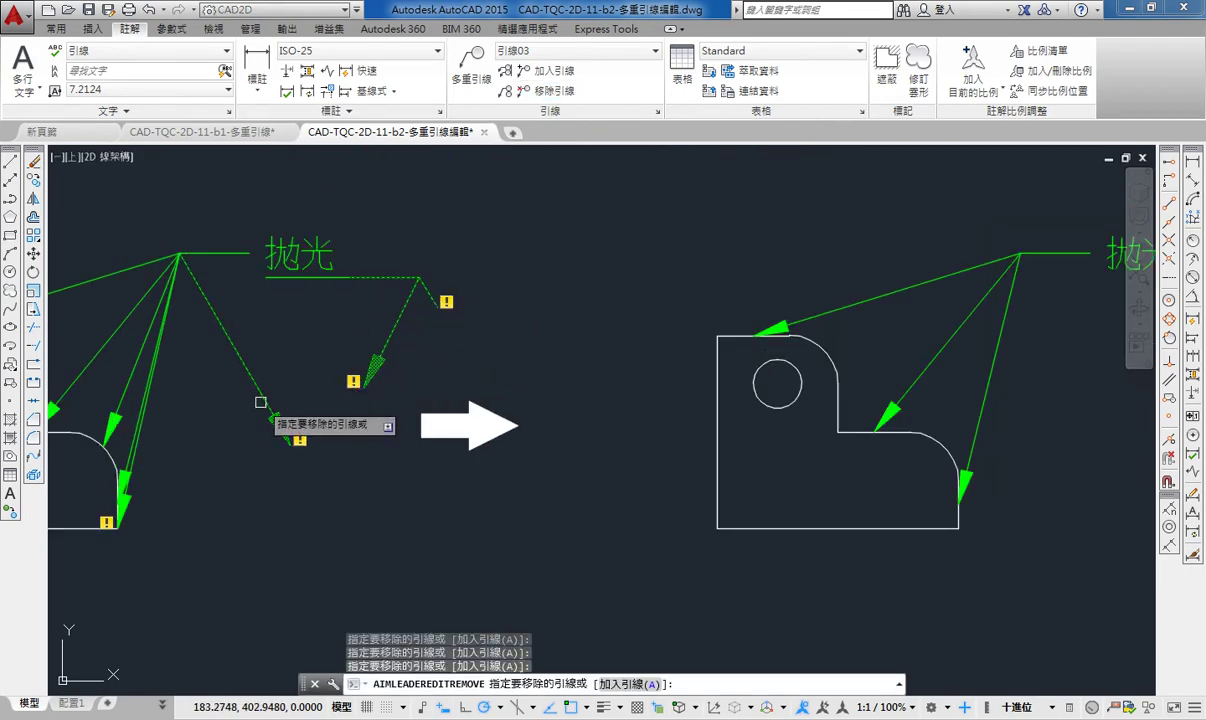
click(121, 507)
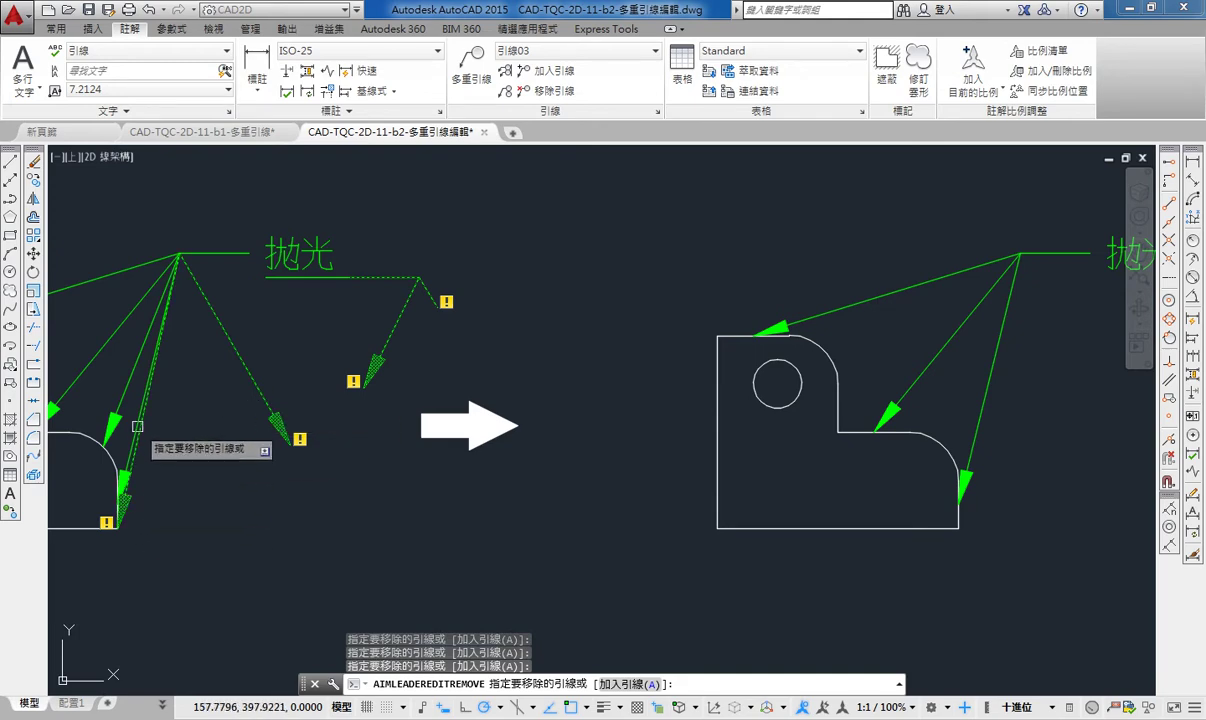
key(Return)
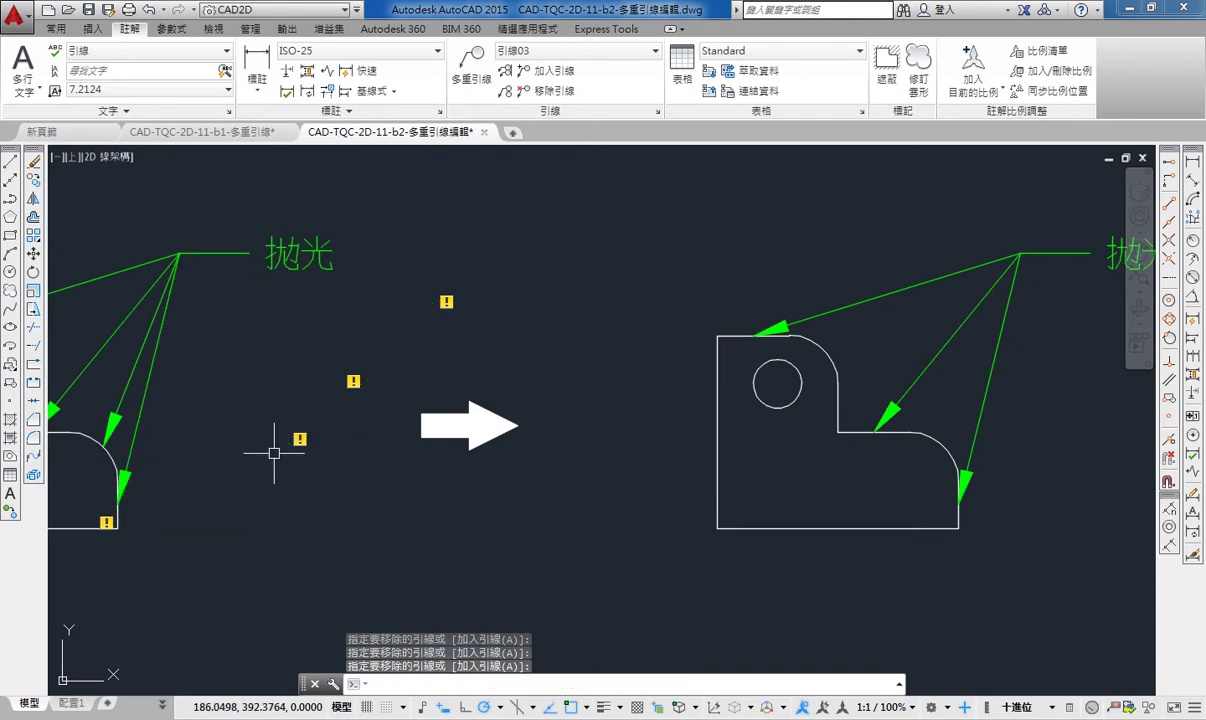
Step: Pan and zoom out to show the add and remove leader examples together
middle_drag(404, 431, 485, 417)
scroll(485, 417, down, 3)
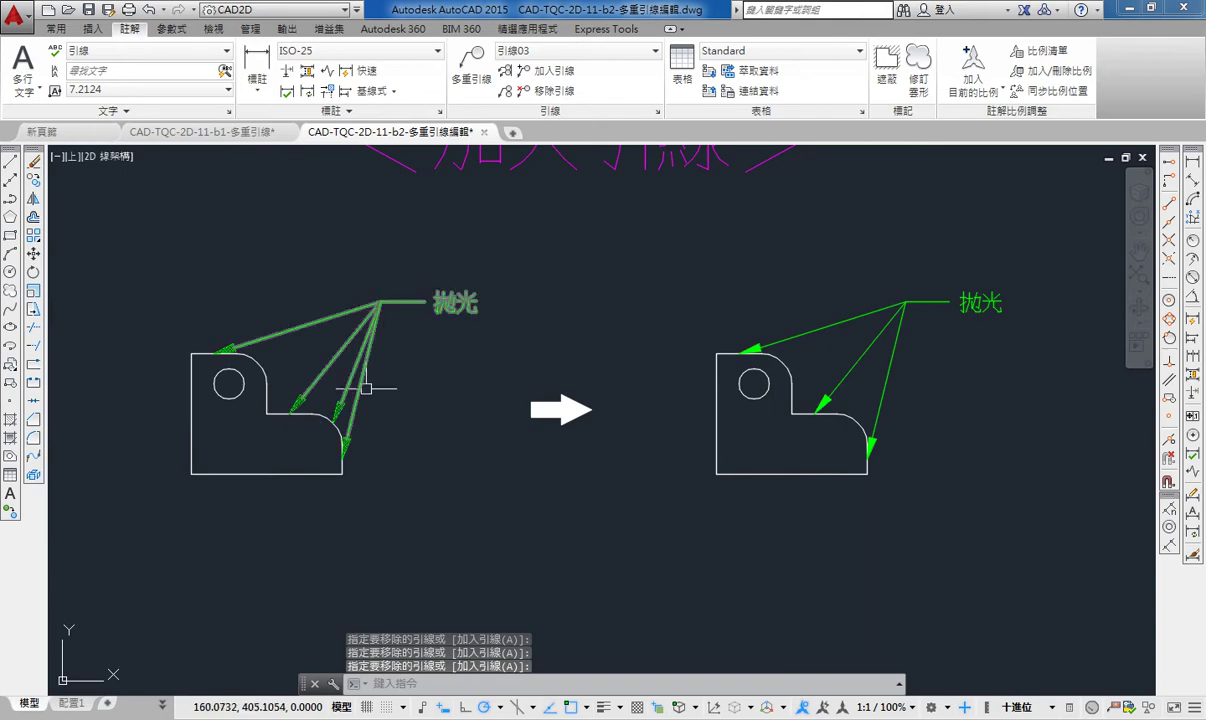
scroll(366, 388, down, 2)
middle_drag(377, 404, 318, 331)
scroll(780, 288, down, 2)
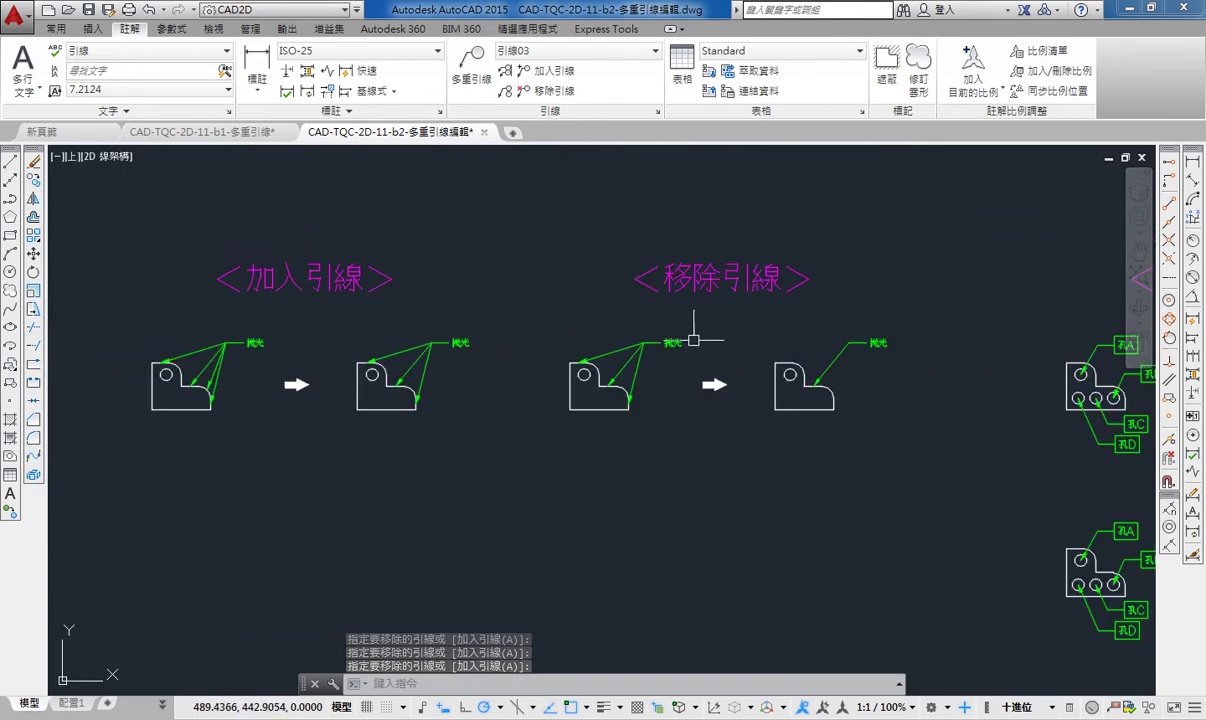
Step: Pan and zoom to the 對齊引線 example with its 孔A–孔D callouts
middle_drag(823, 347, 74, 357)
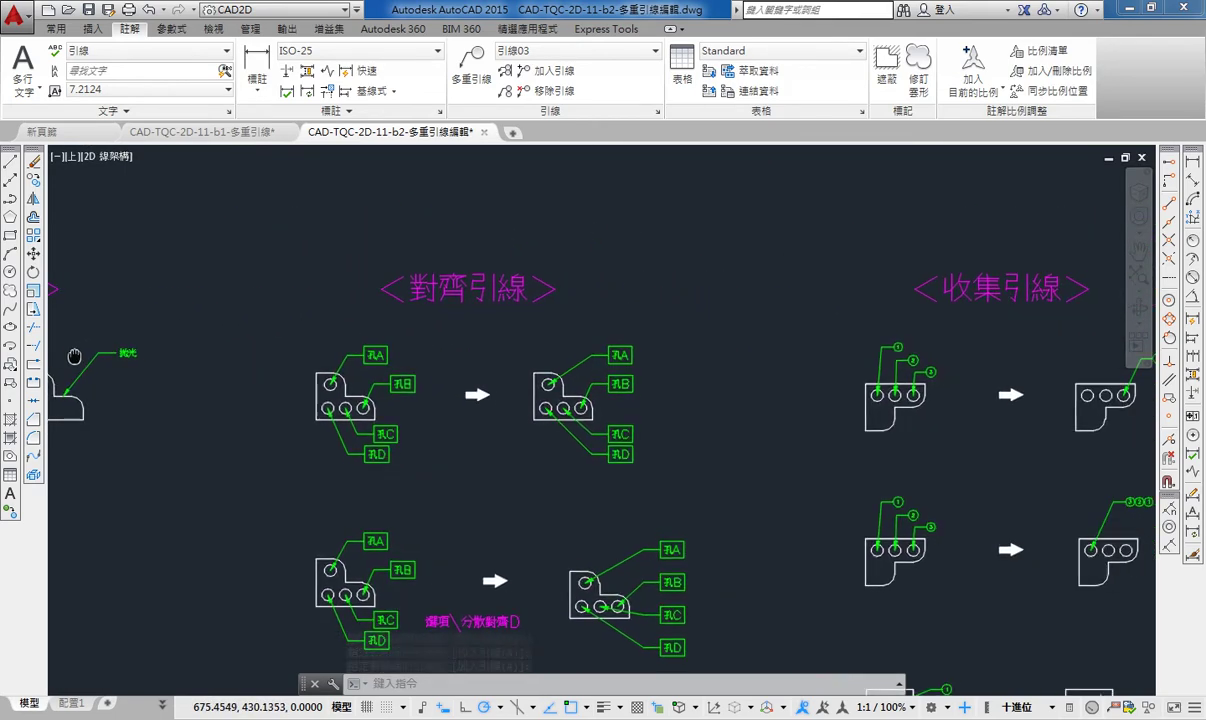
scroll(364, 386, up, 5)
scroll(529, 454, down, 3)
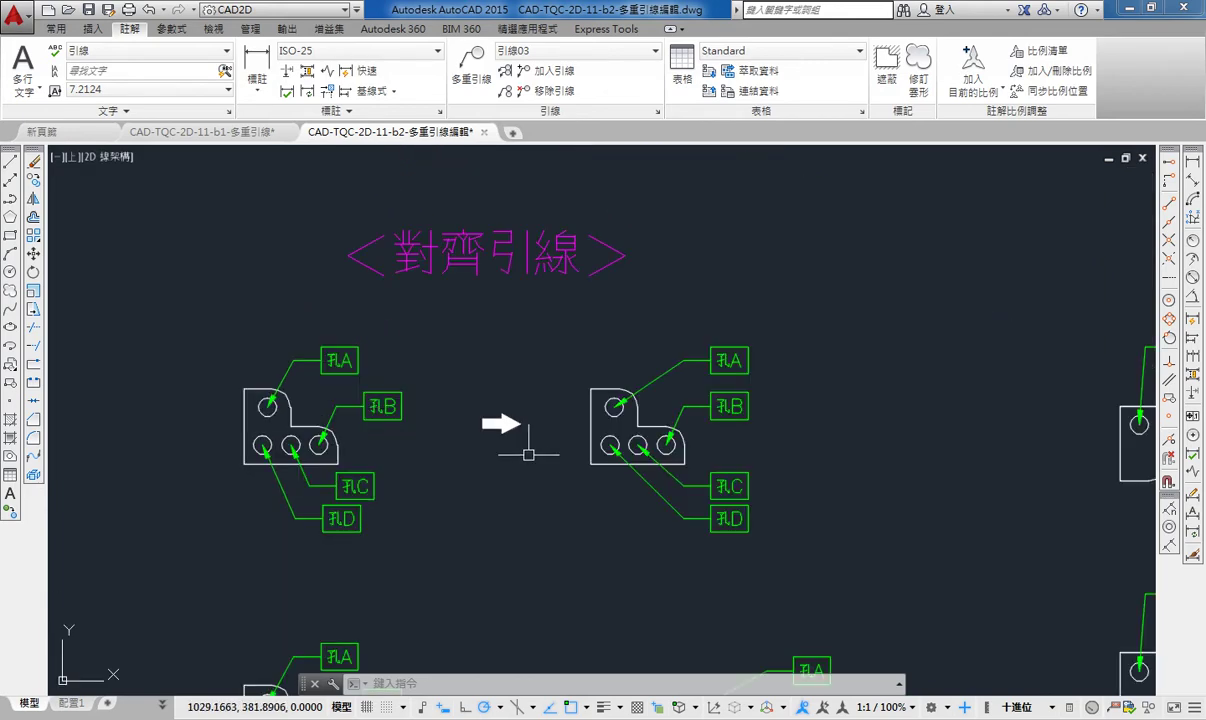
middle_drag(529, 454, 534, 420)
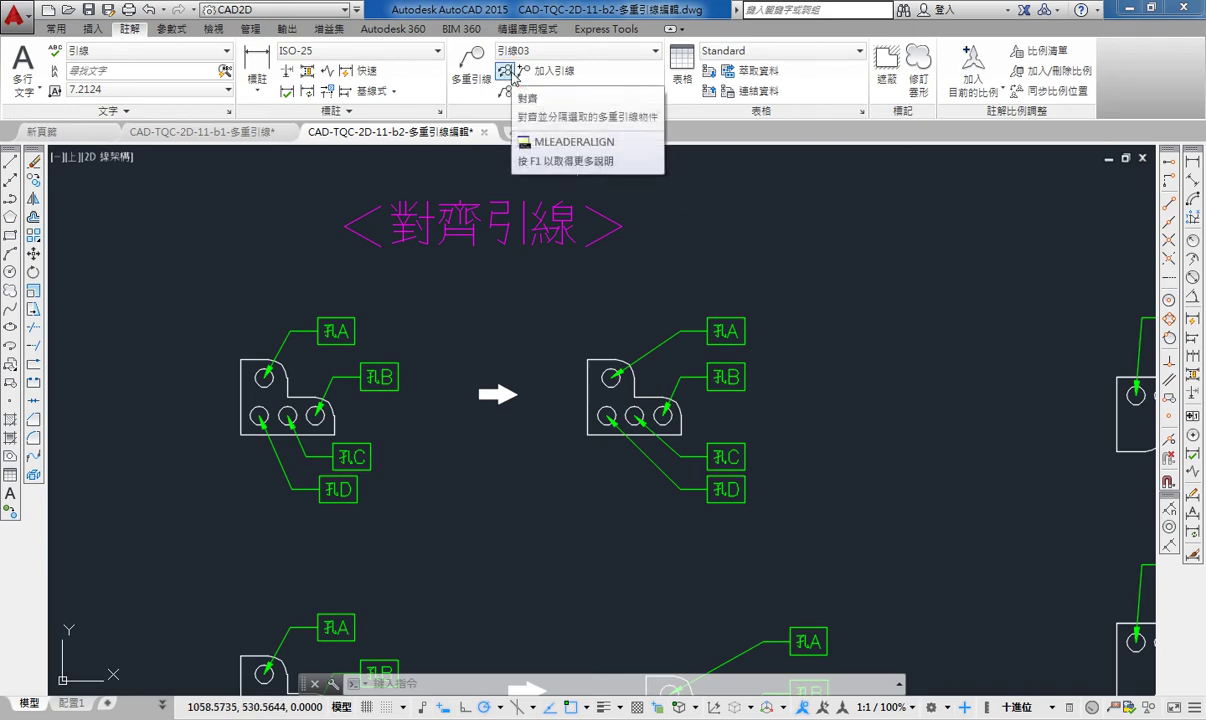
click(507, 72)
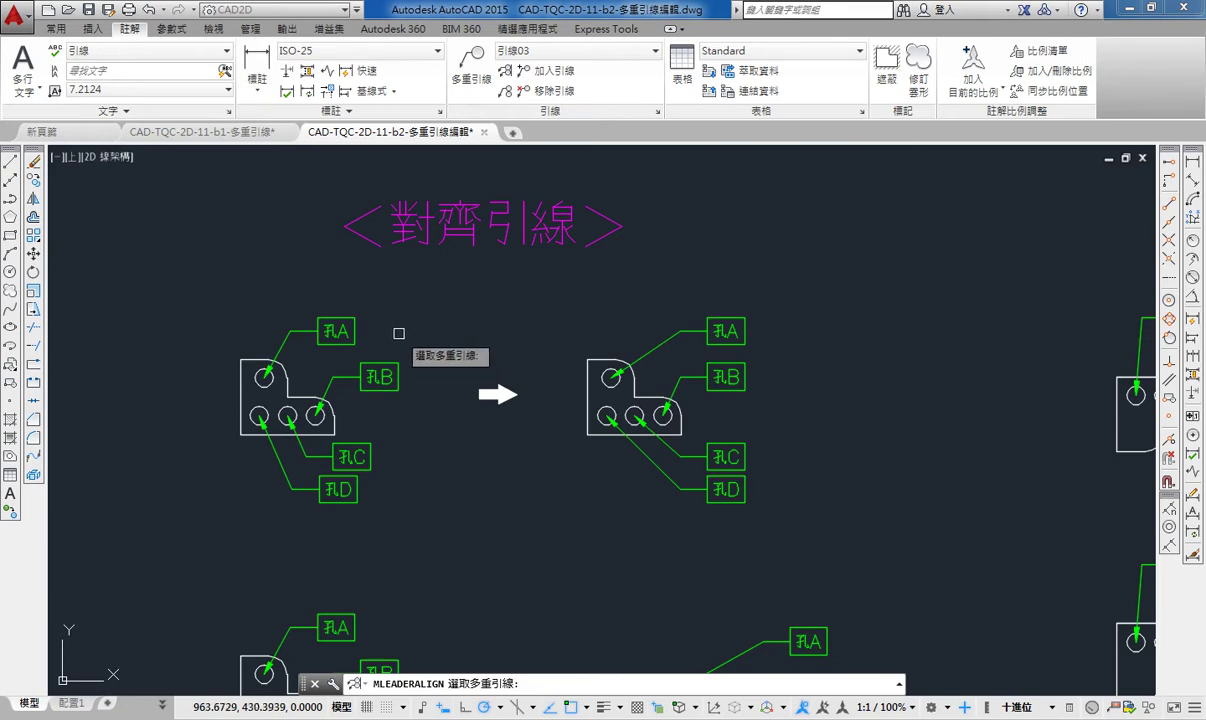
click(350, 331)
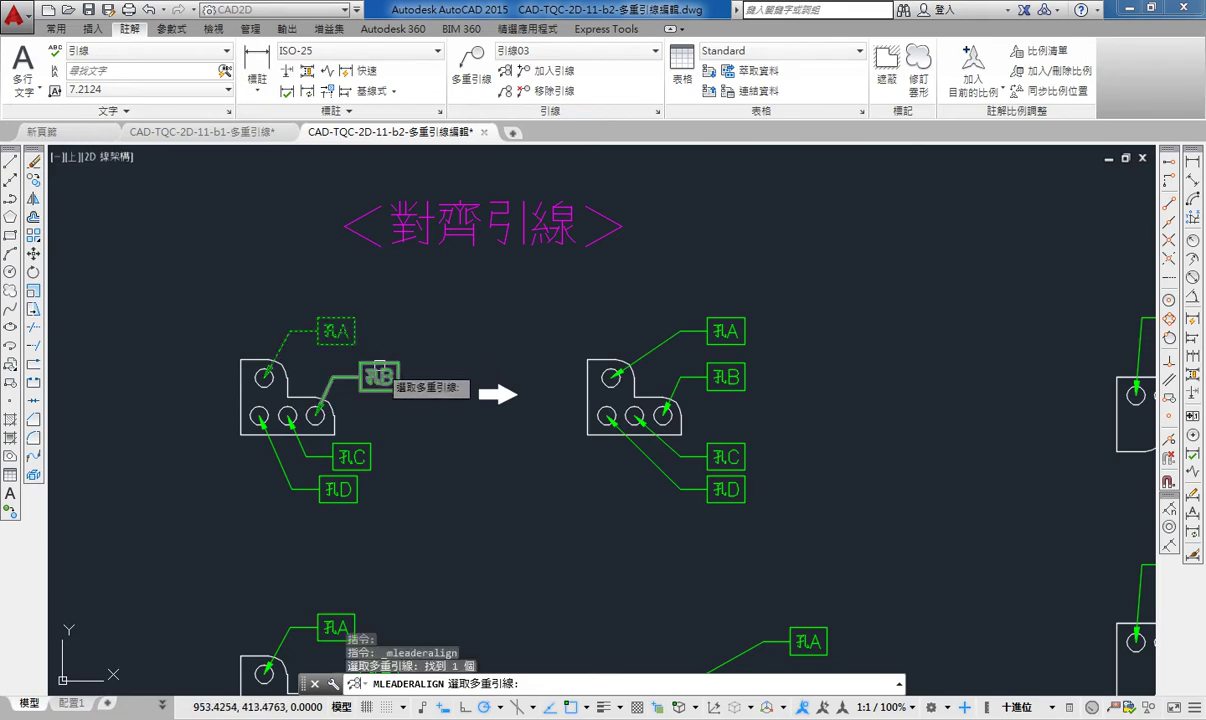
click(380, 377)
click(352, 457)
click(355, 493)
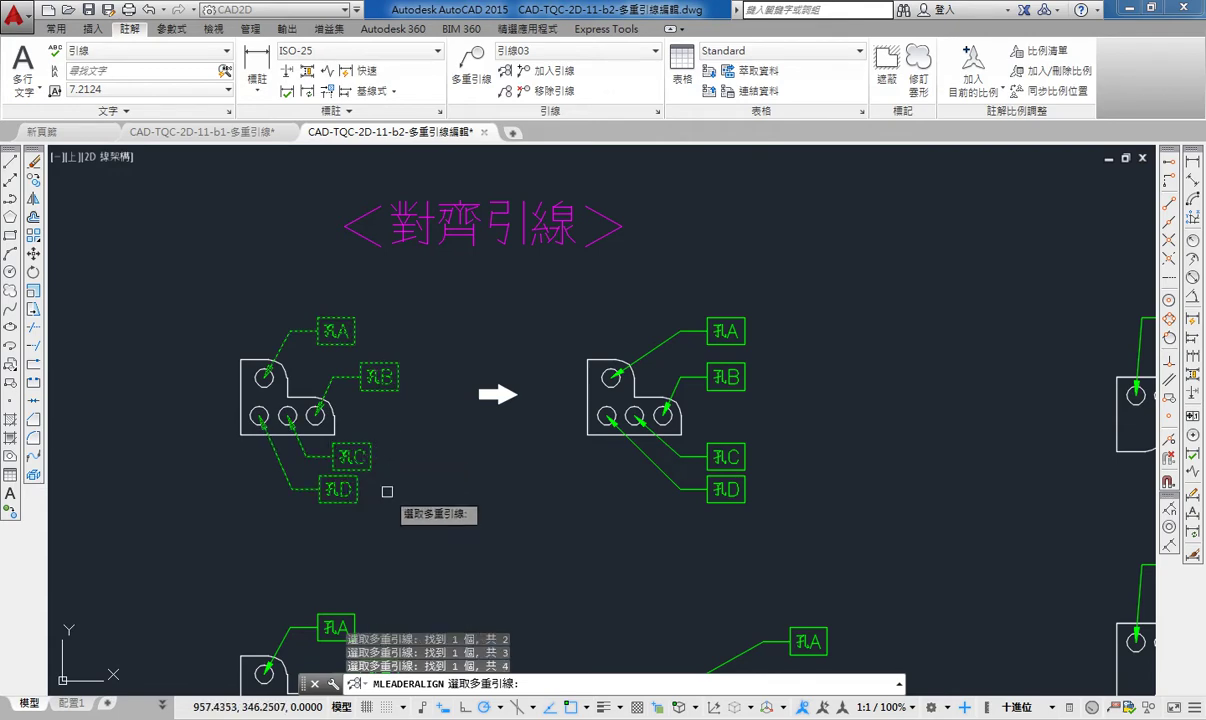
key(Return)
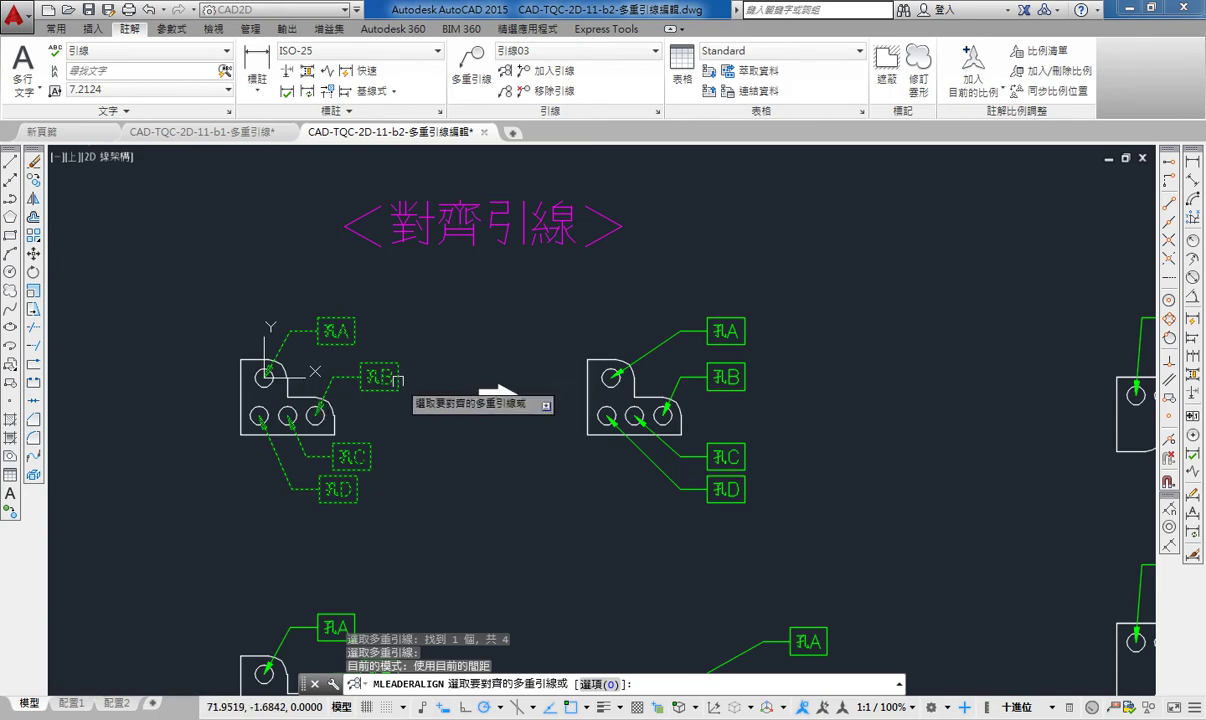
click(398, 379)
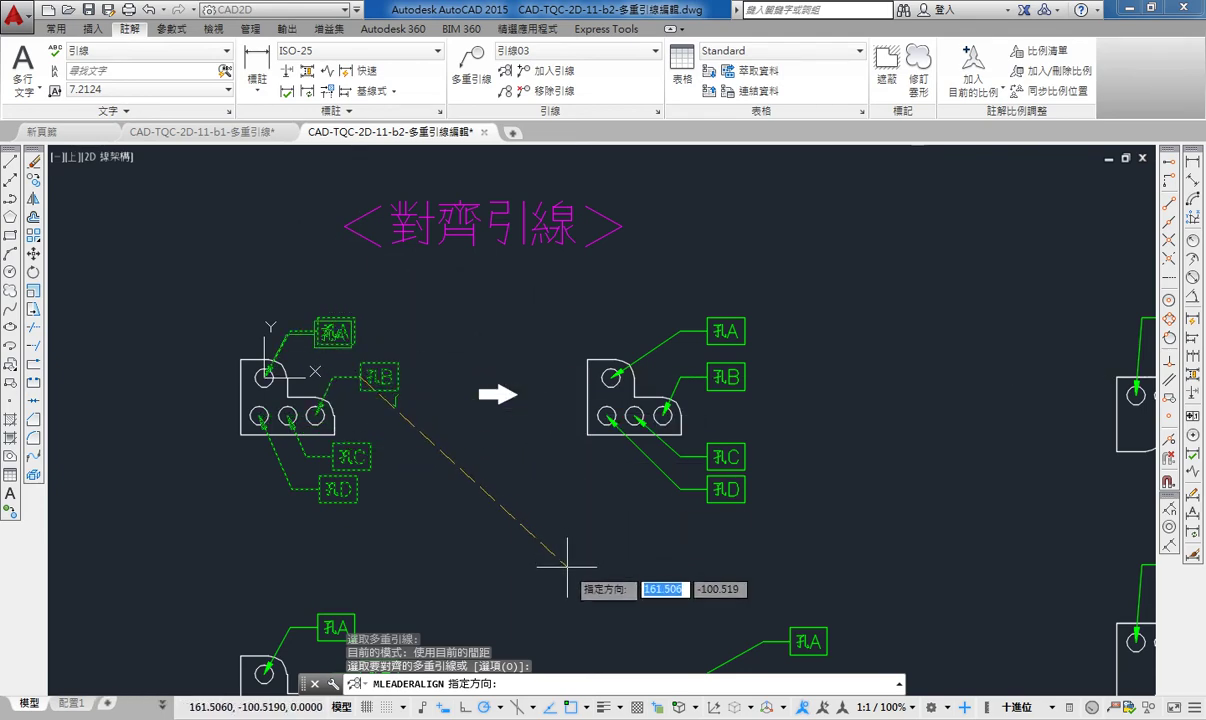
click(292, 258)
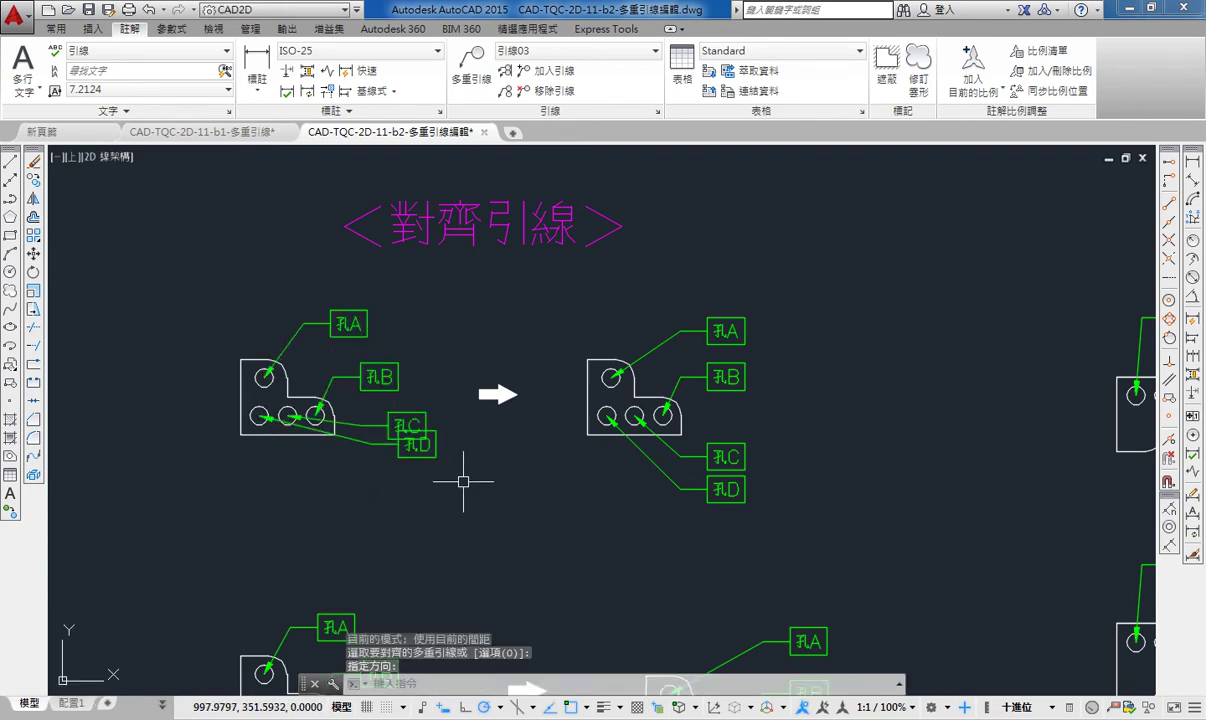
key(ctrl+z)
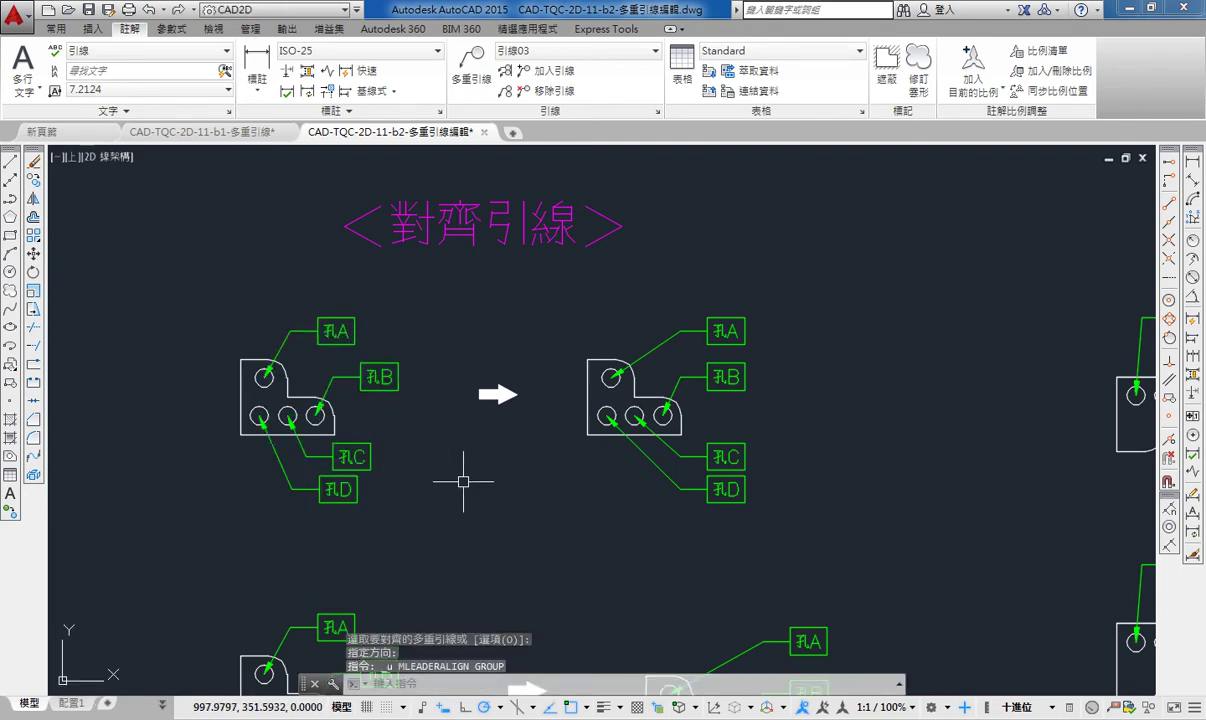
Step: Align the 孔A–孔D callouts in a vertical column straight above 孔B
click(506, 72)
click(336, 331)
click(378, 378)
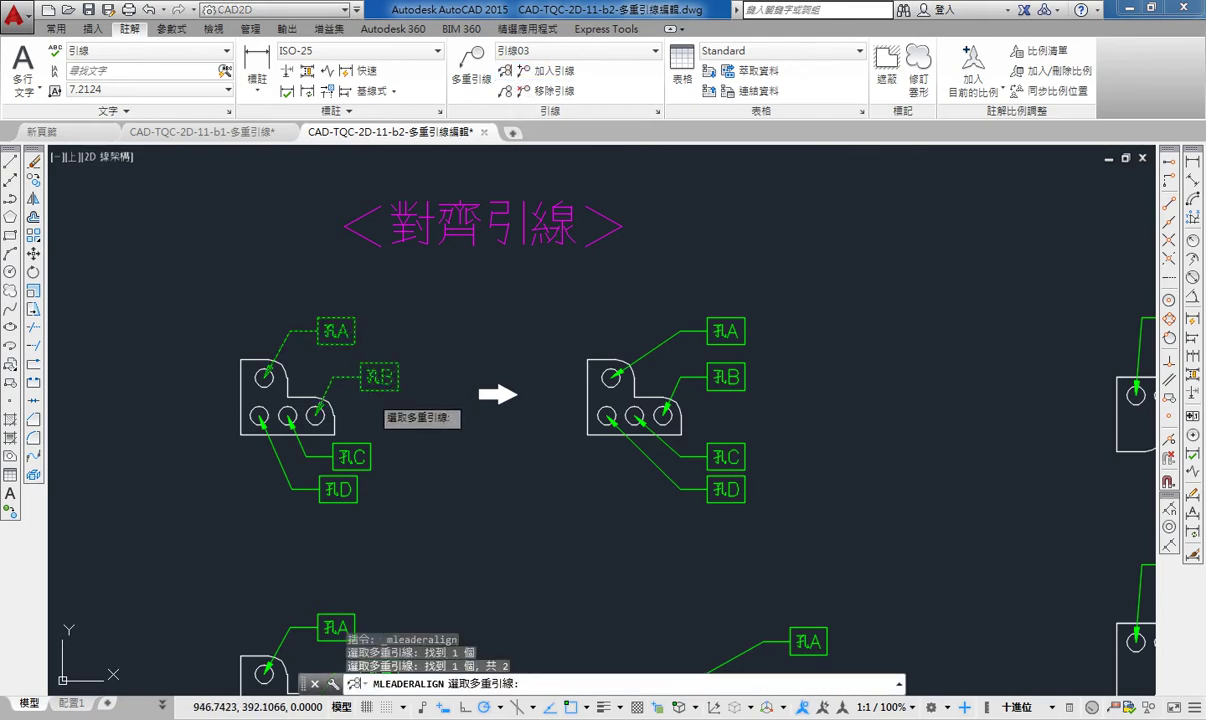
click(340, 457)
click(335, 489)
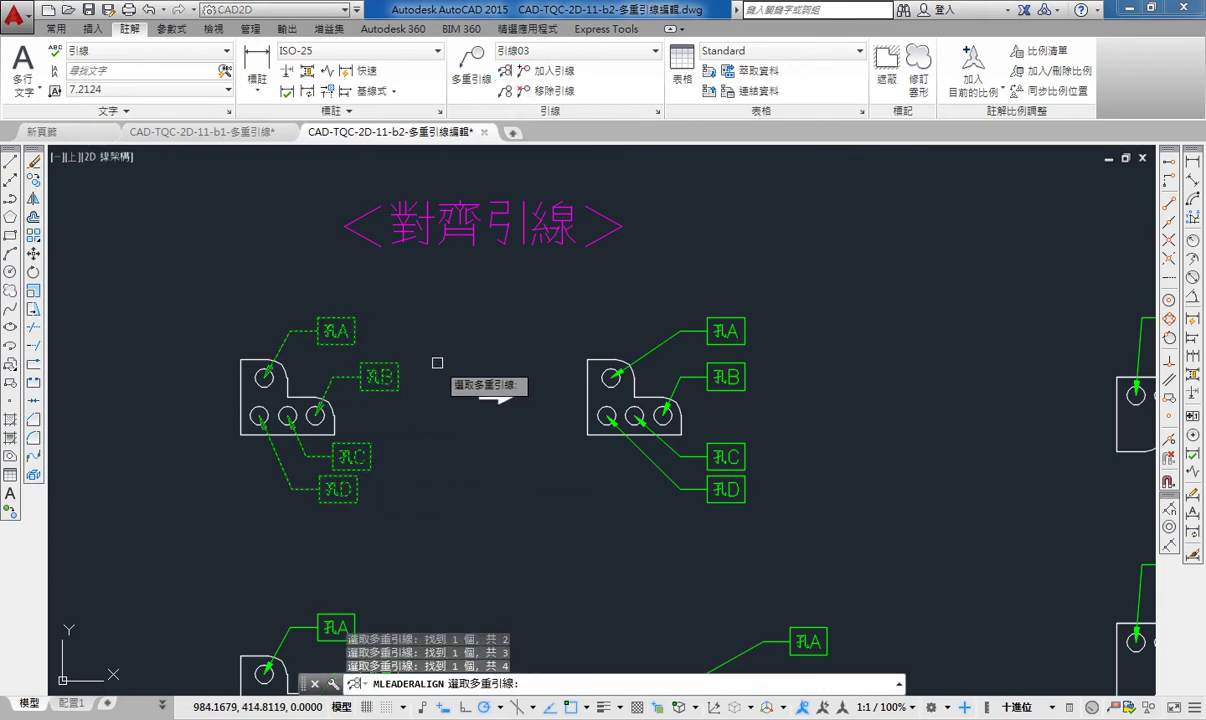
key(Return)
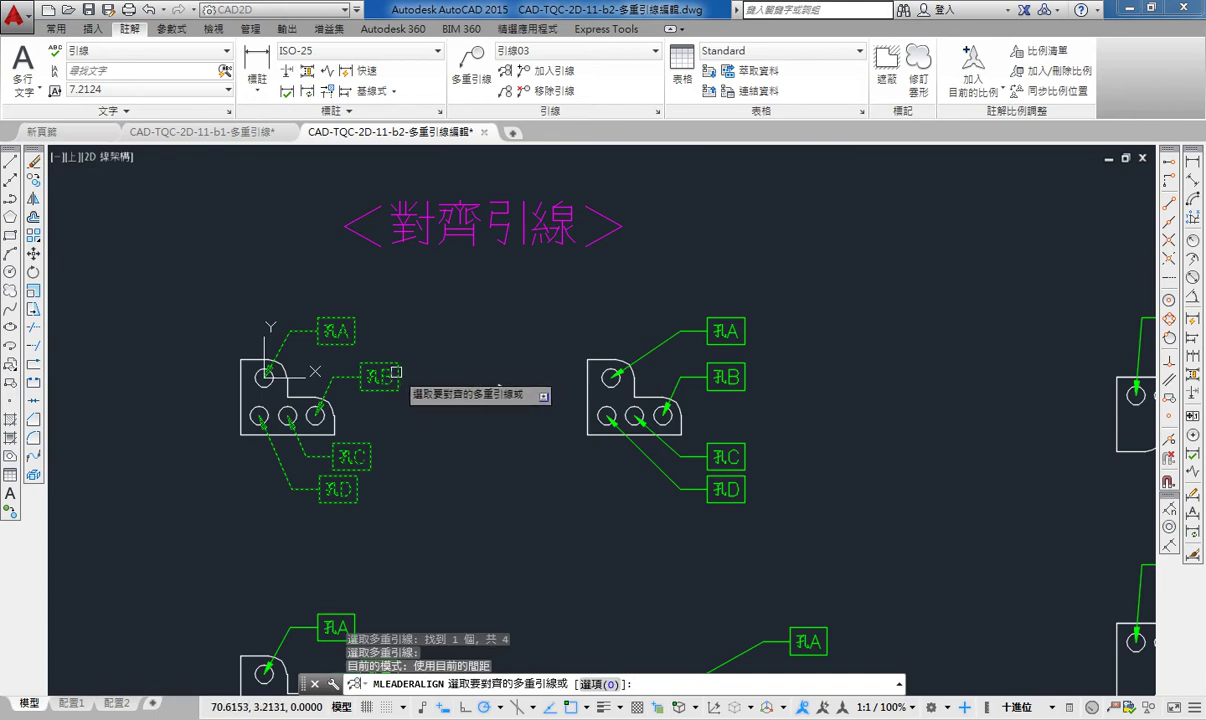
click(395, 372)
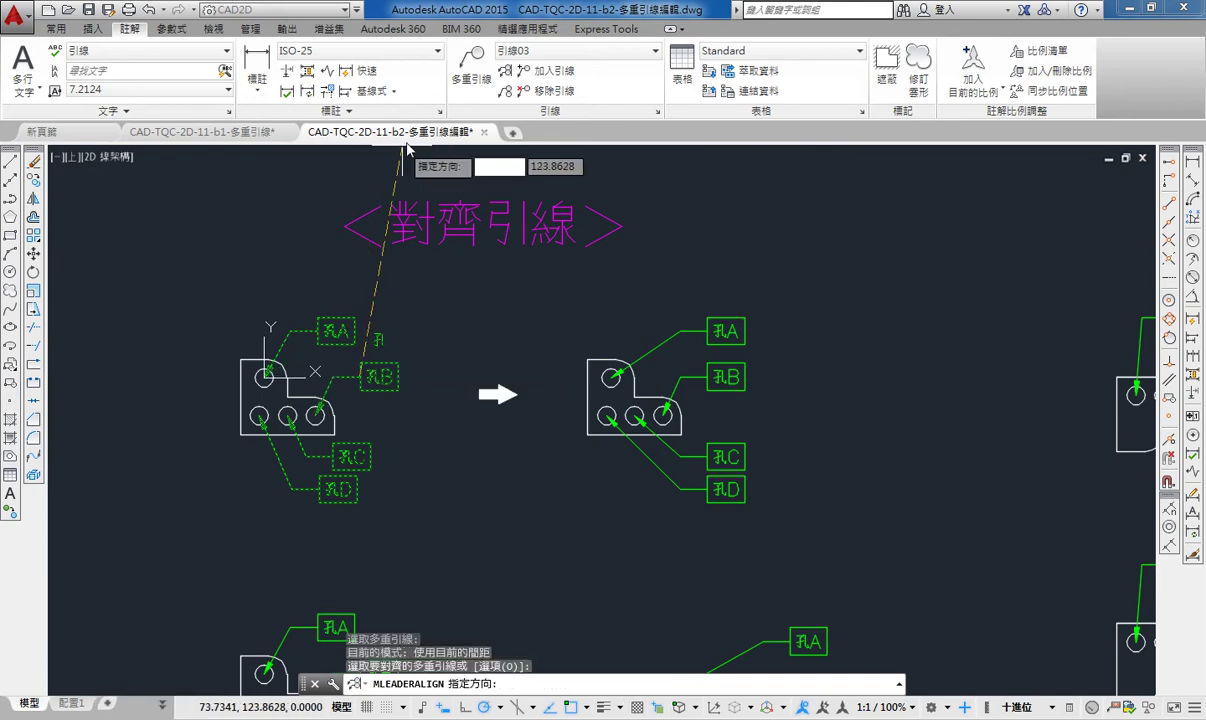
click(359, 249)
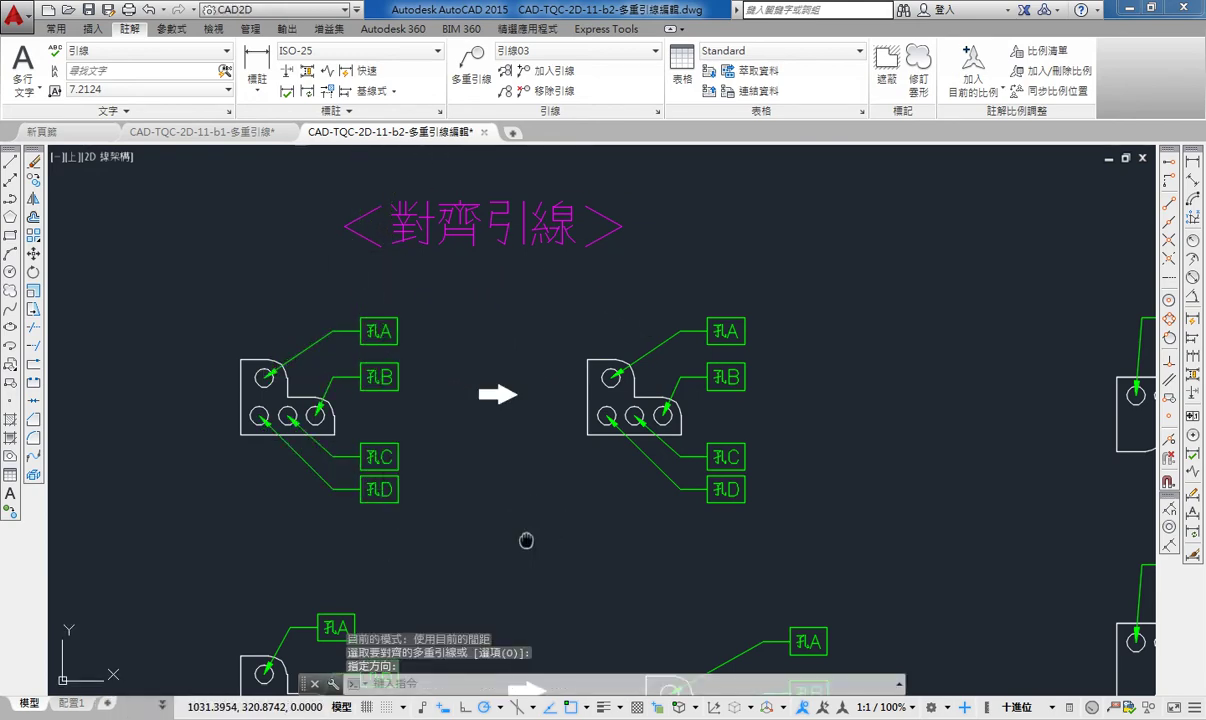
mouse_move(526, 540)
middle_down()
mouse_move(431, 275)
mouse_move(482, 313)
mouse_move(512, 311)
middle_up()
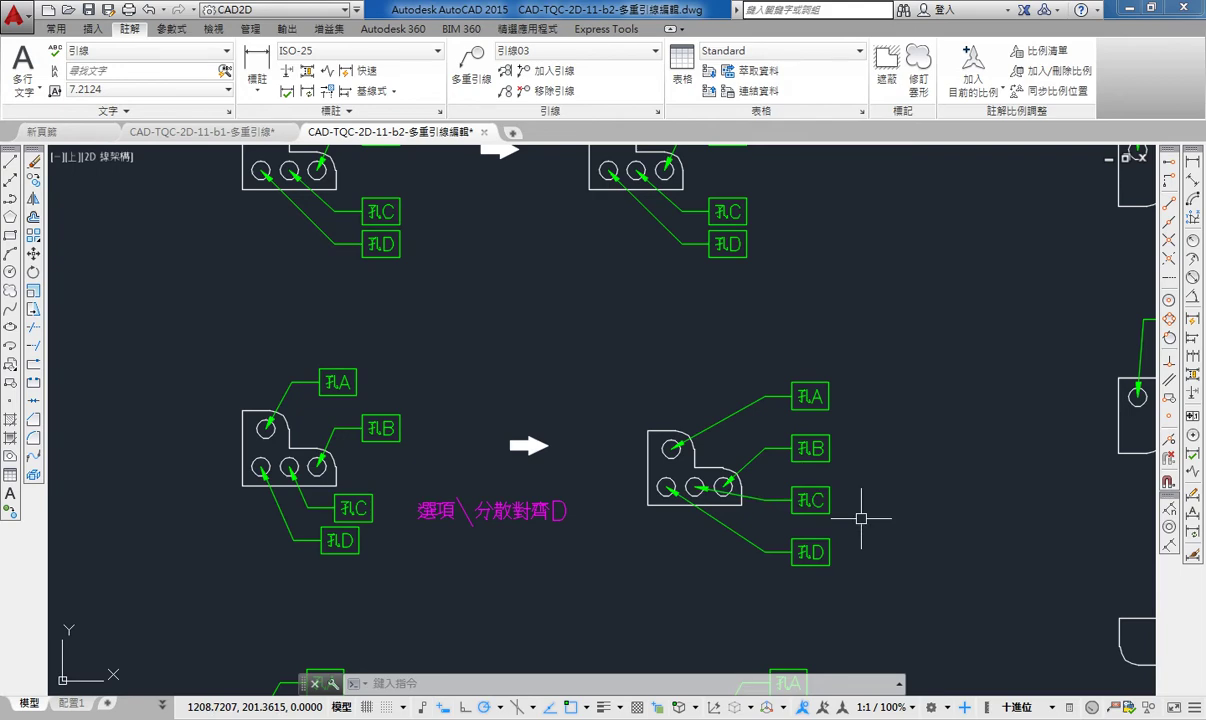
Step: Undo the 孔A–孔D vertical alignment and pan to the 分散對齊 example
middle_drag(327, 271, 385, 380)
middle_drag(456, 257, 470, 281)
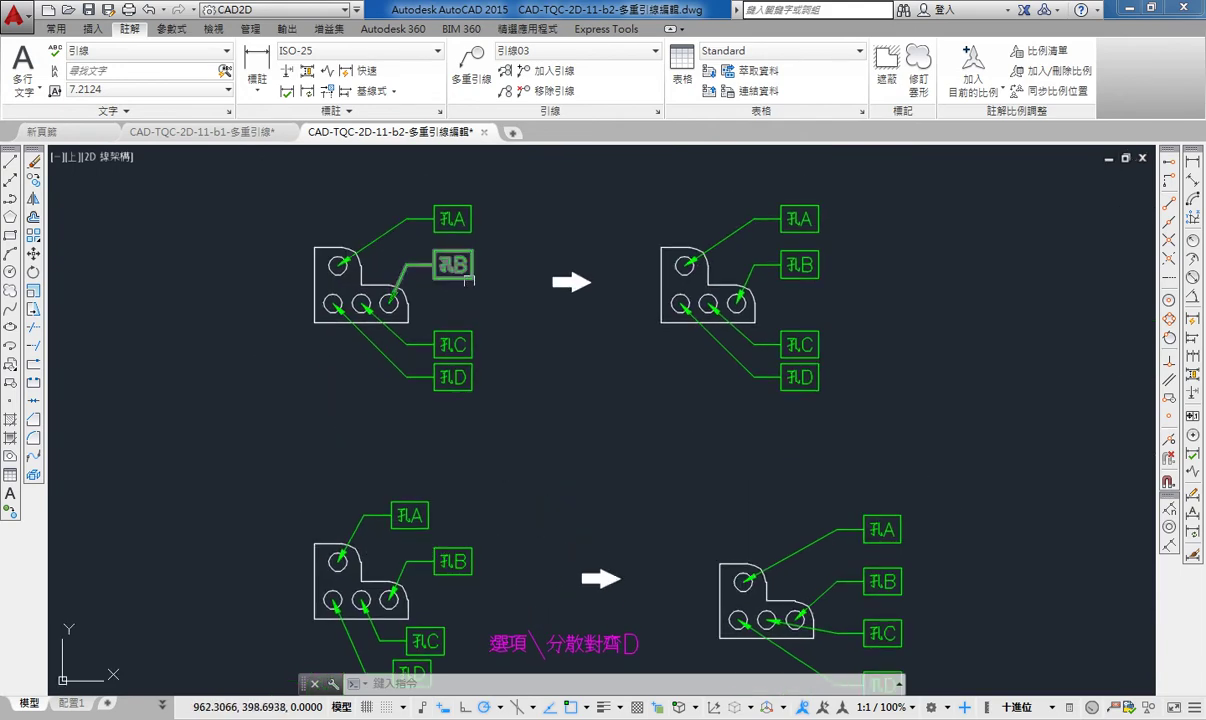
click(155, 10)
click(155, 10)
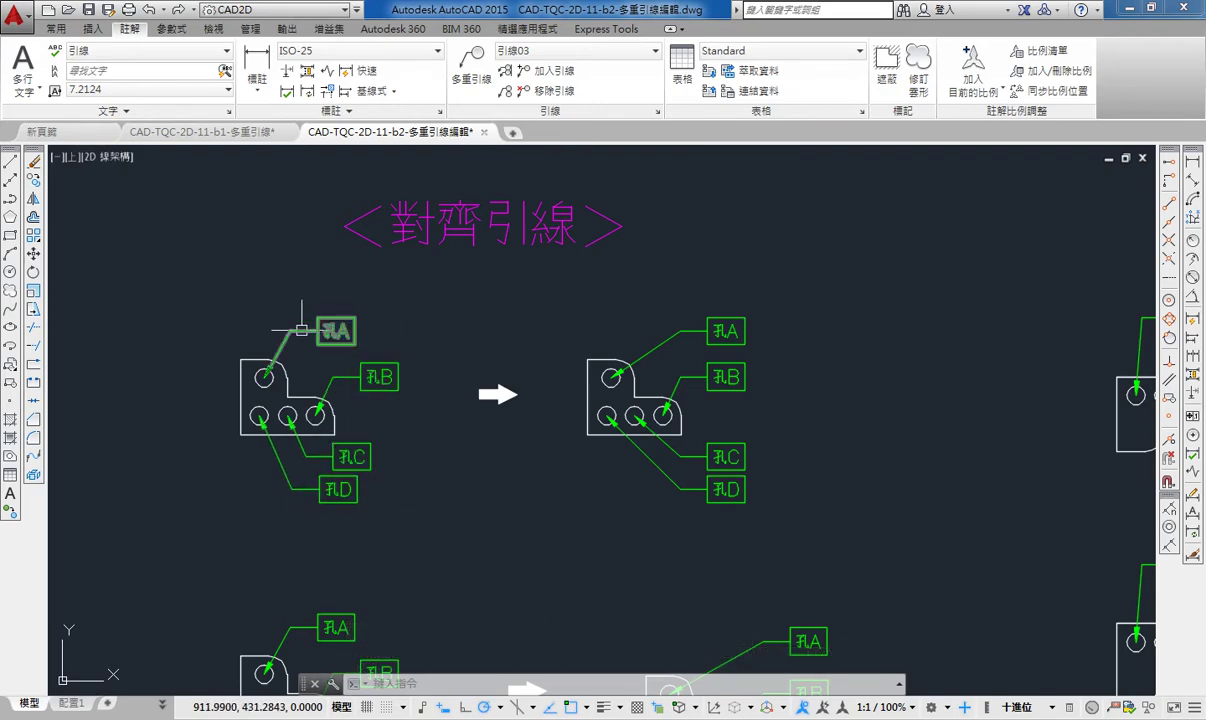
middle_drag(437, 508, 415, 233)
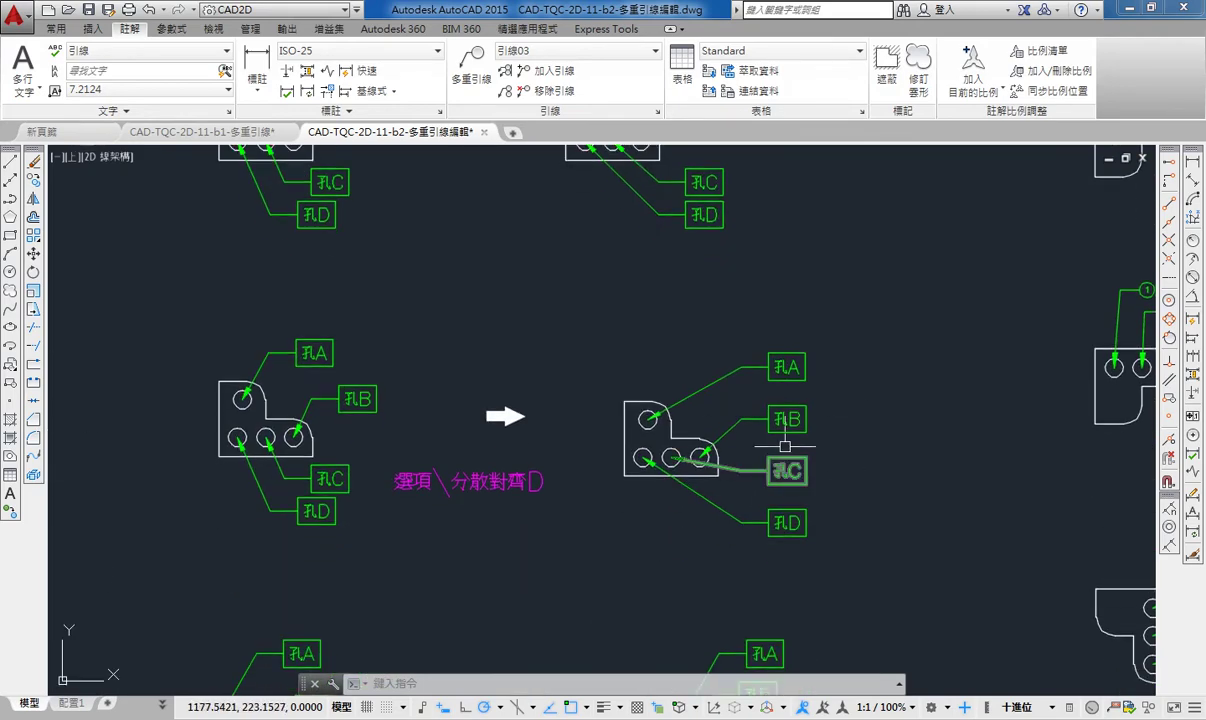
middle_drag(394, 453, 411, 525)
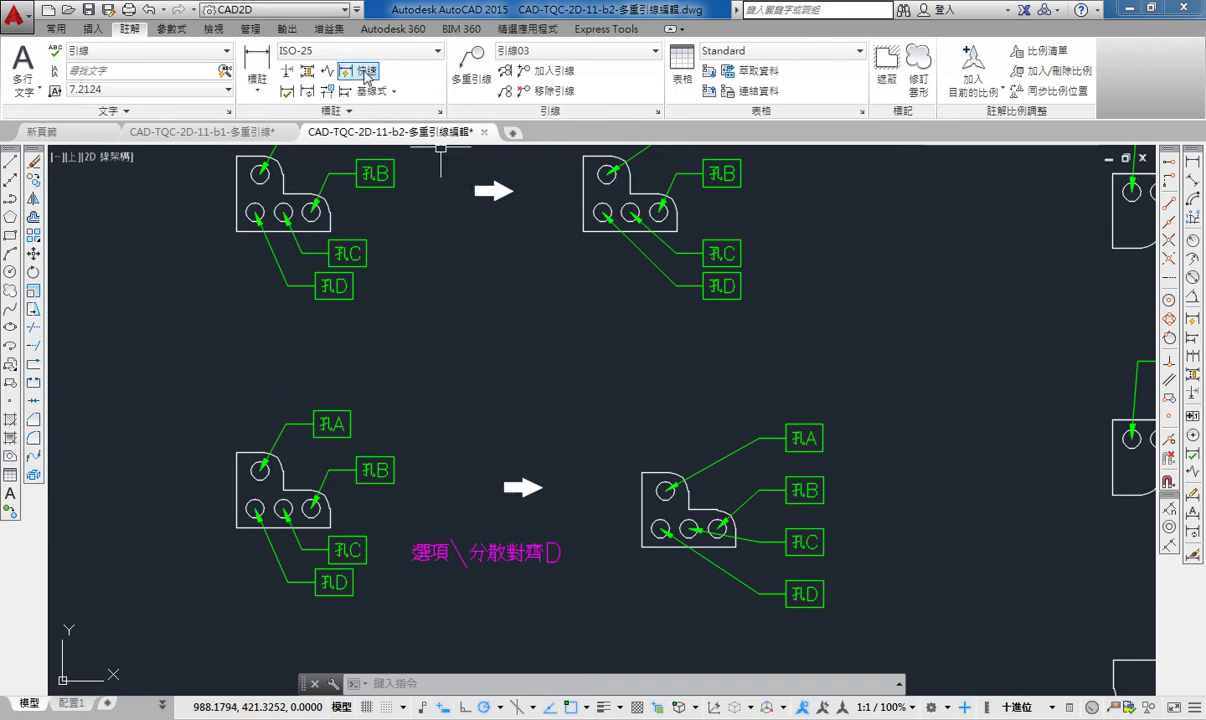
middle_drag(434, 279, 440, 248)
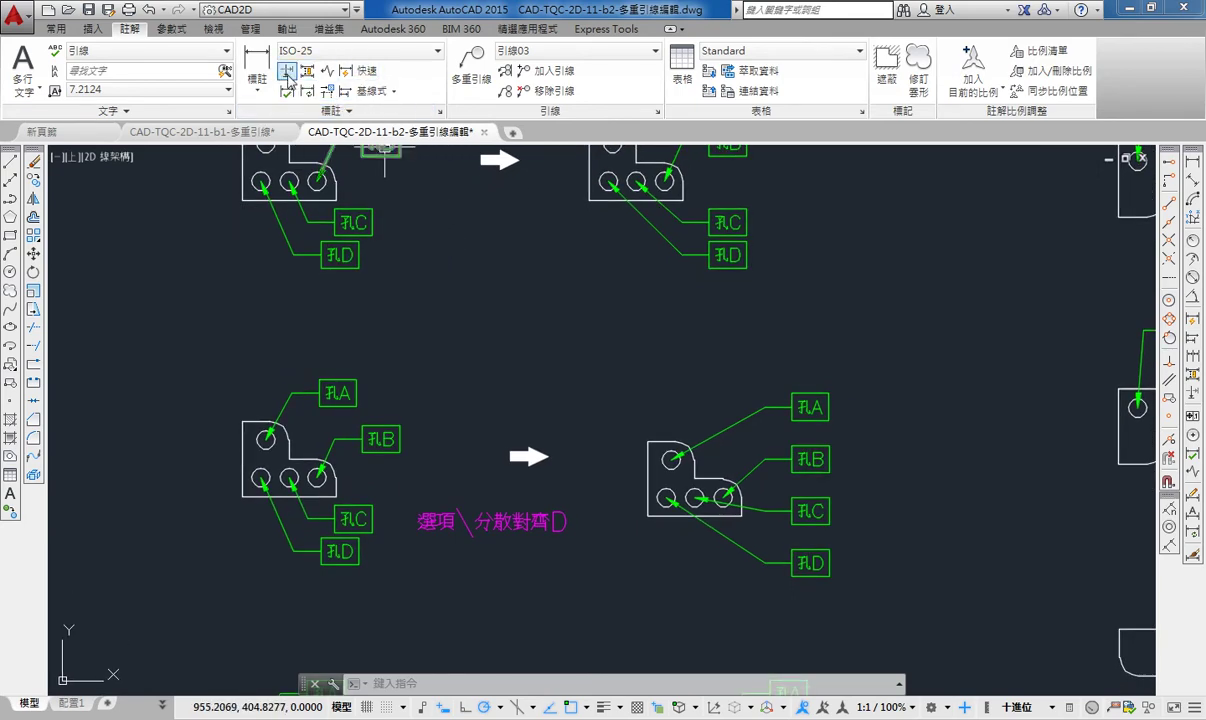
click(477, 70)
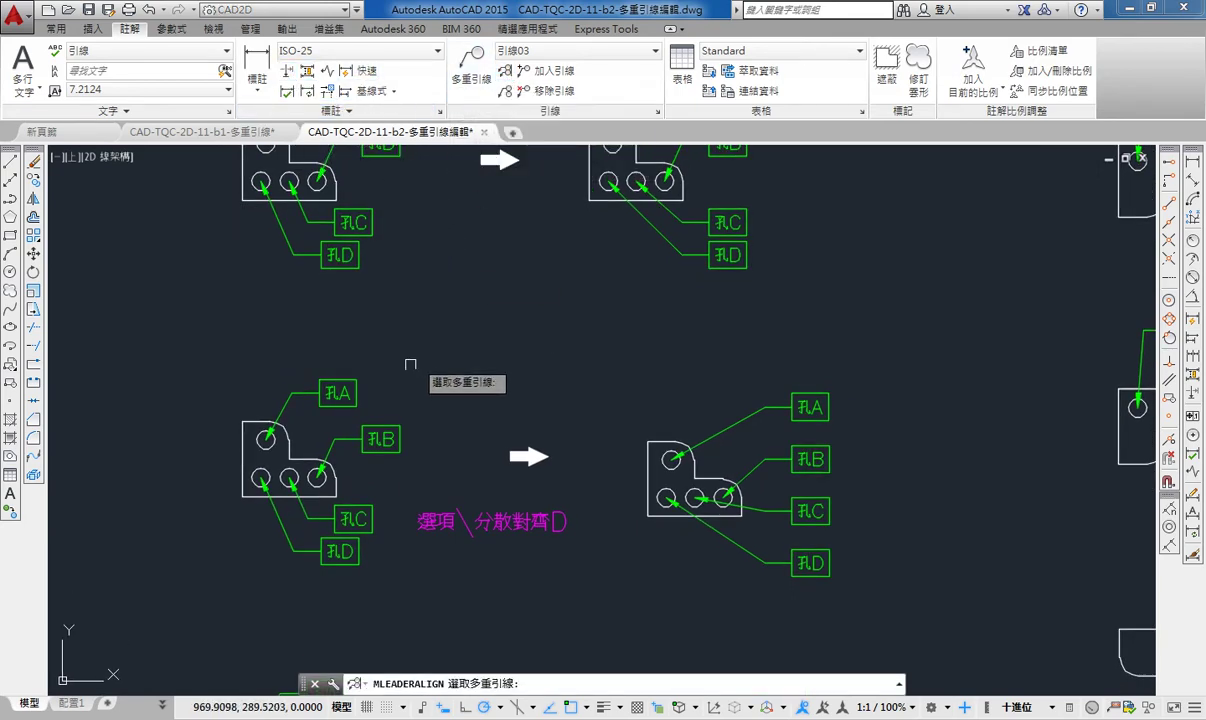
click(345, 393)
click(380, 439)
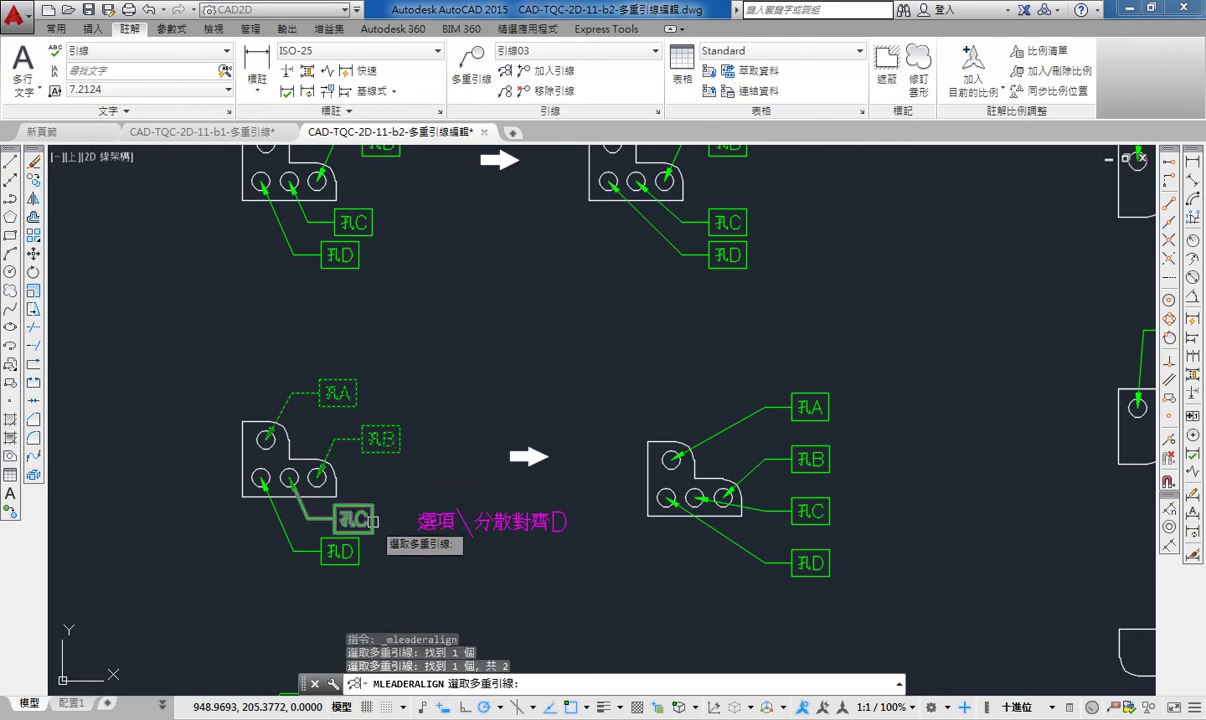
click(371, 521)
click(342, 551)
key(Return)
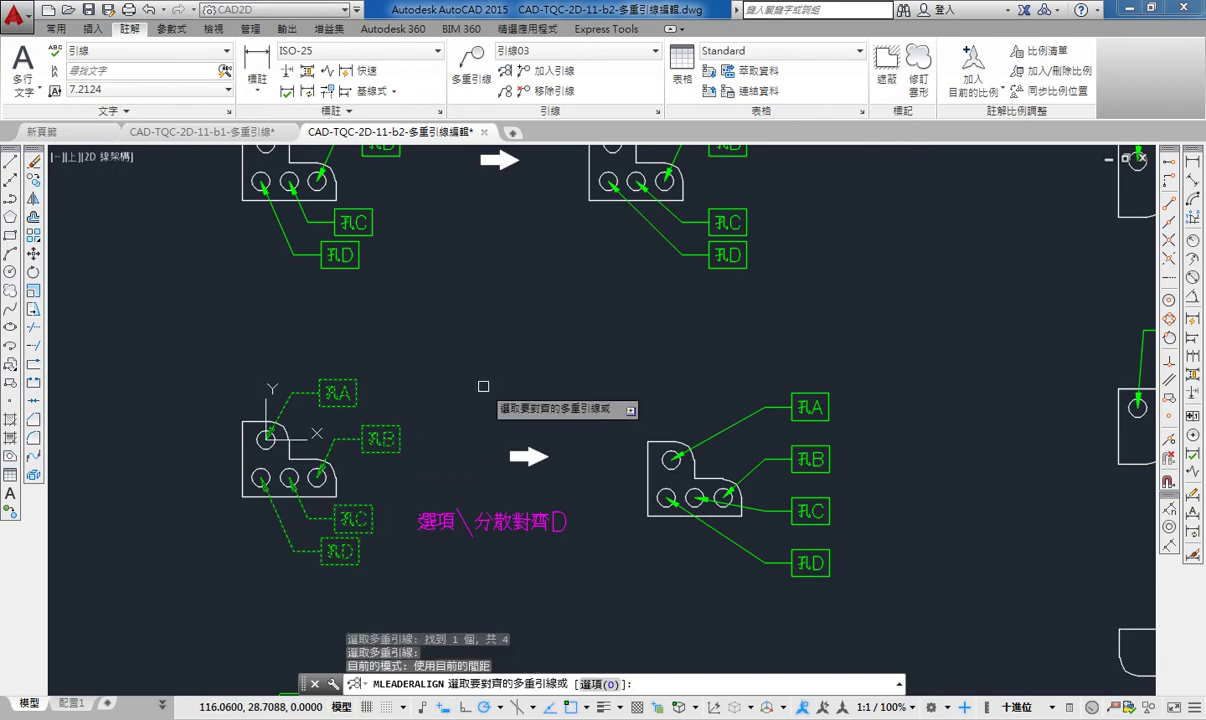
click(610, 685)
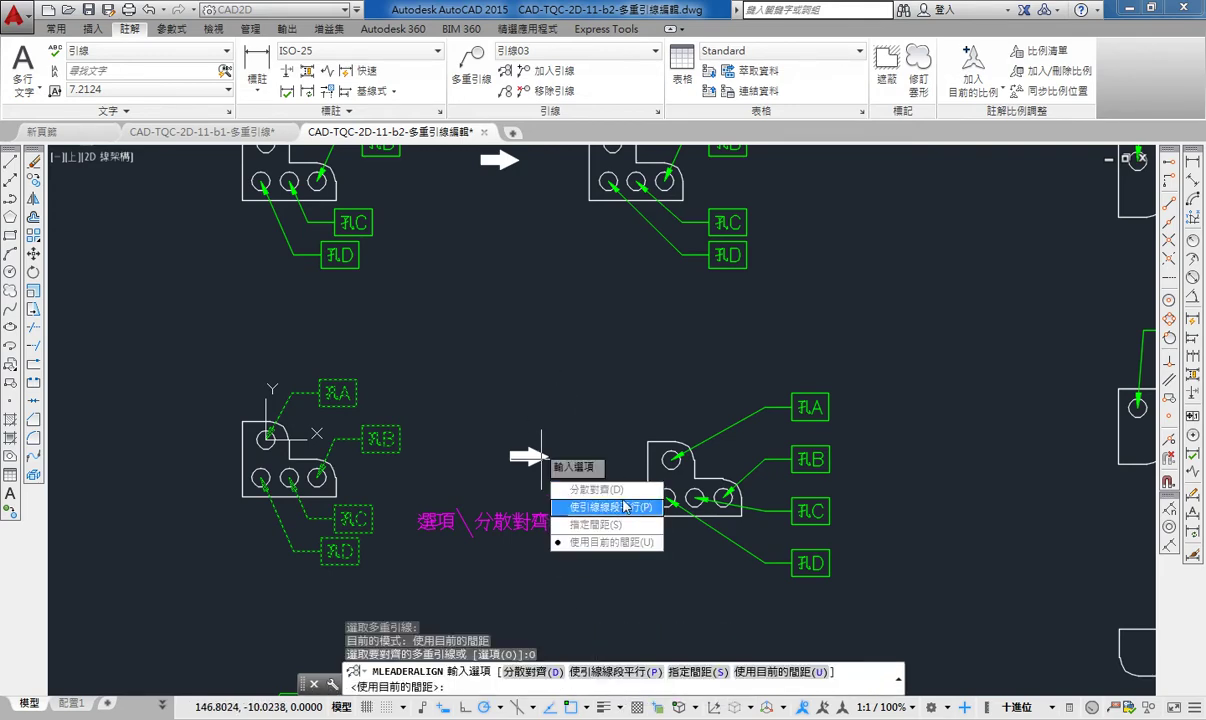
click(621, 493)
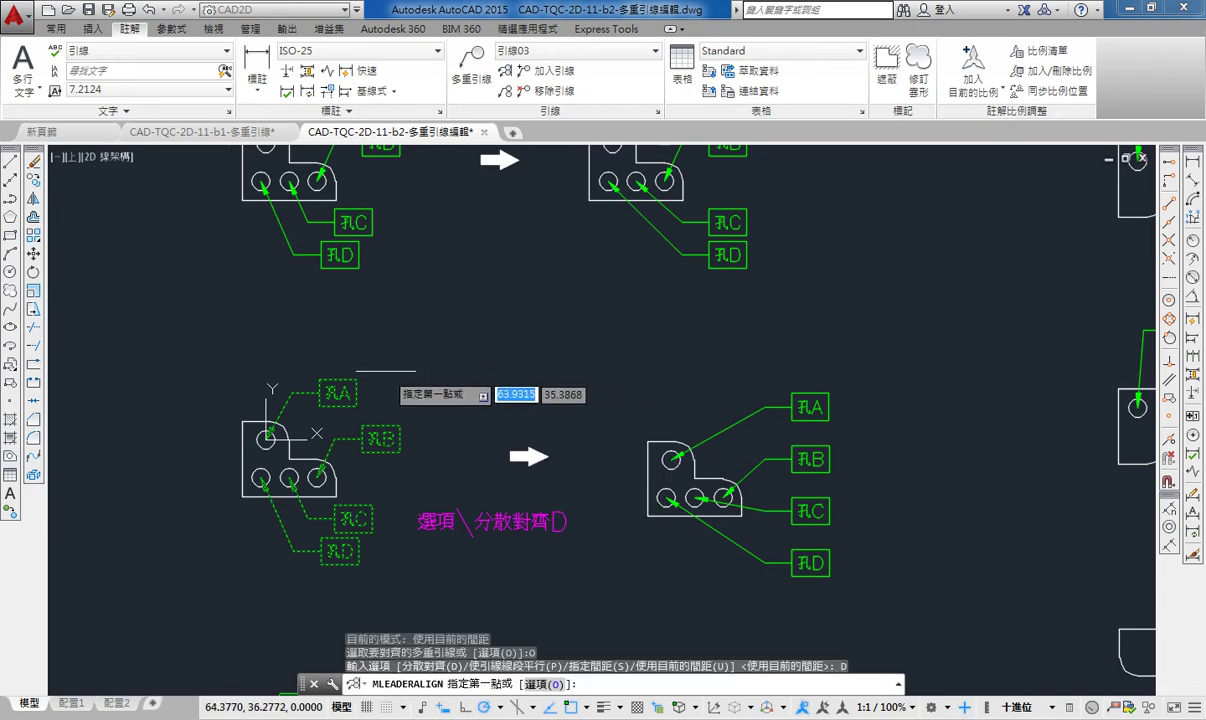
click(399, 367)
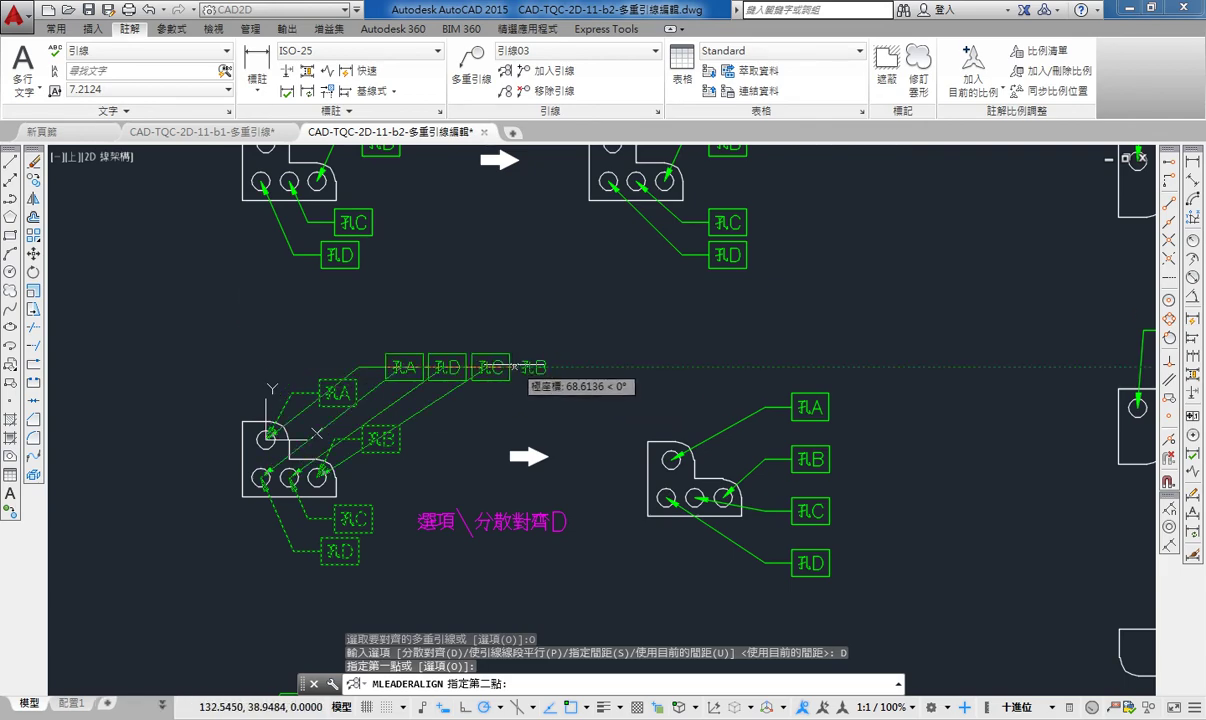
click(226, 367)
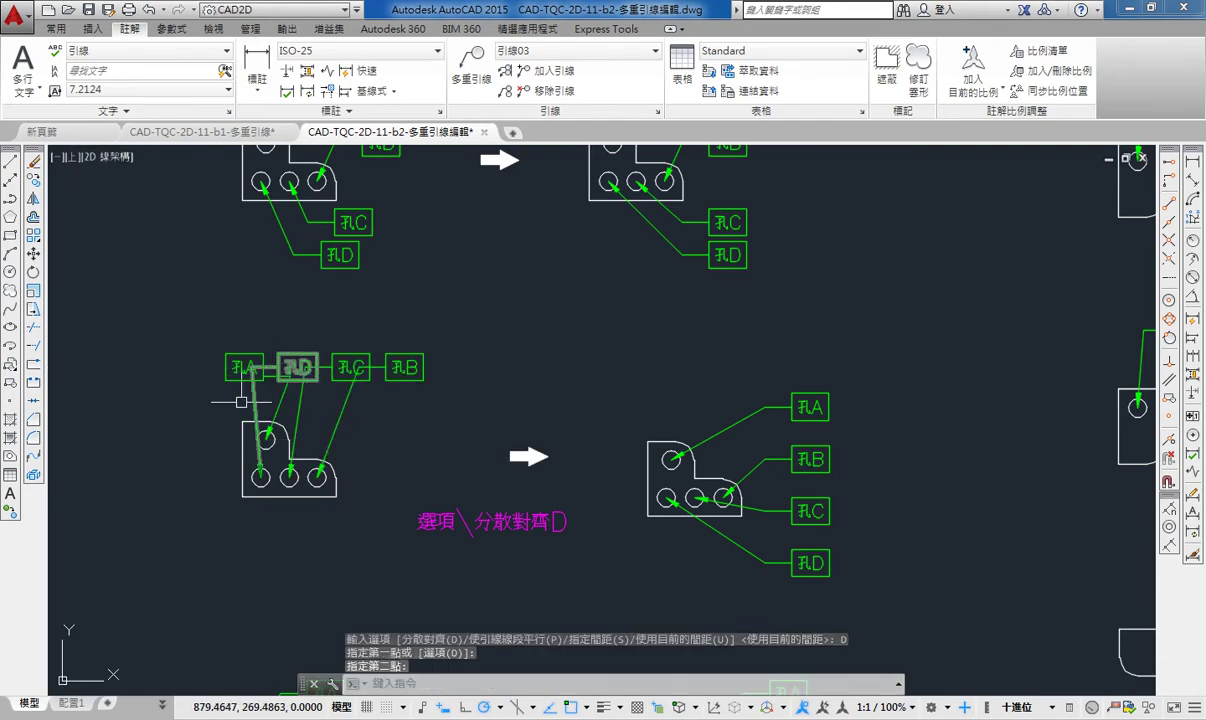
key(ctrl+z)
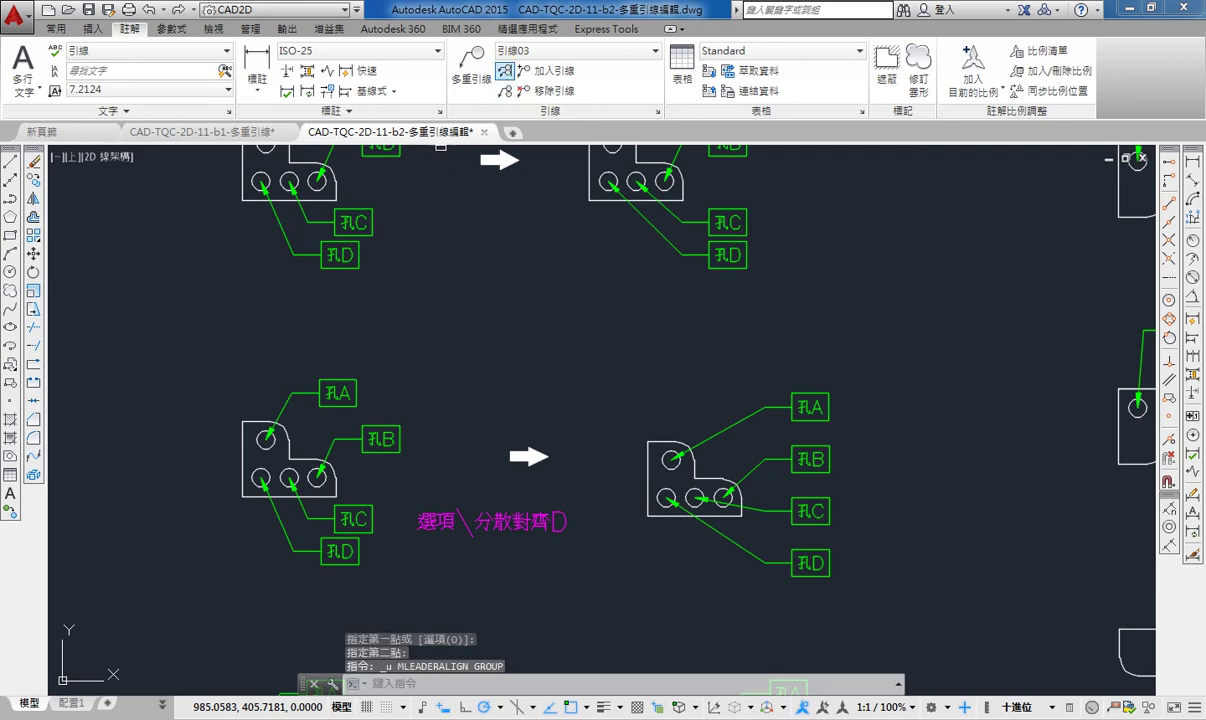
Step: Distribute the 孔A–孔D callouts evenly between two picked points with the 分散對齊 option
click(505, 70)
click(338, 390)
click(358, 437)
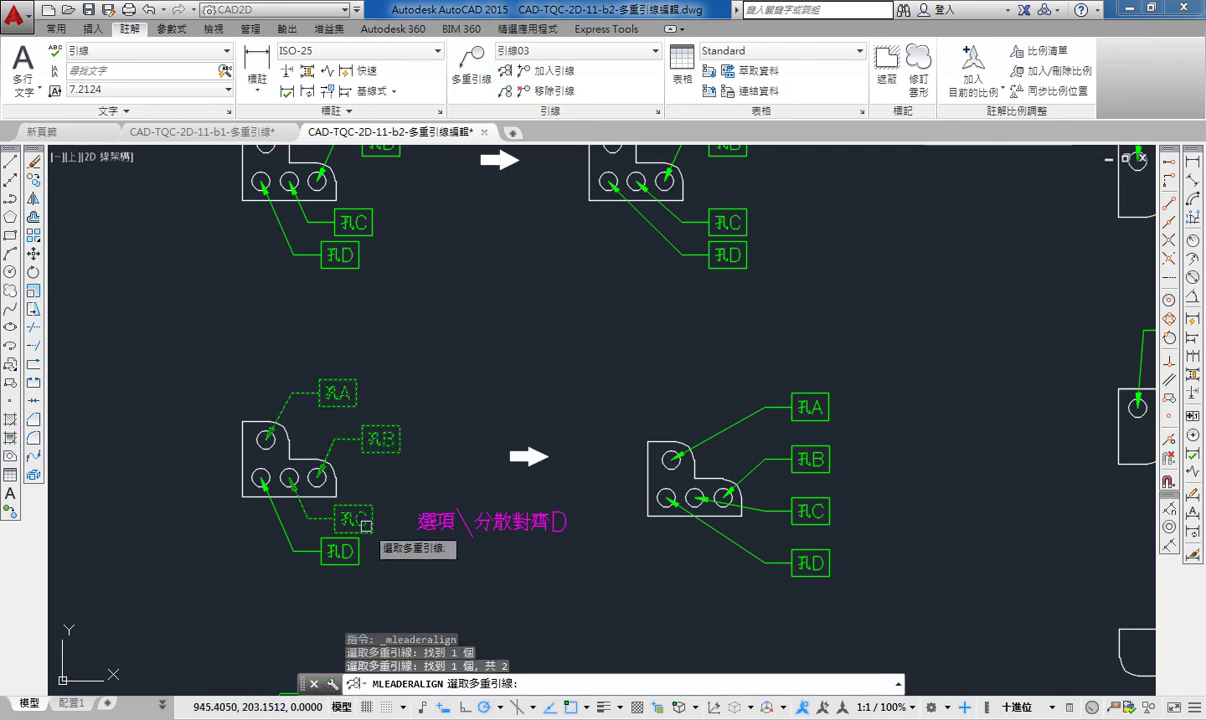
click(366, 526)
click(338, 551)
key(Return)
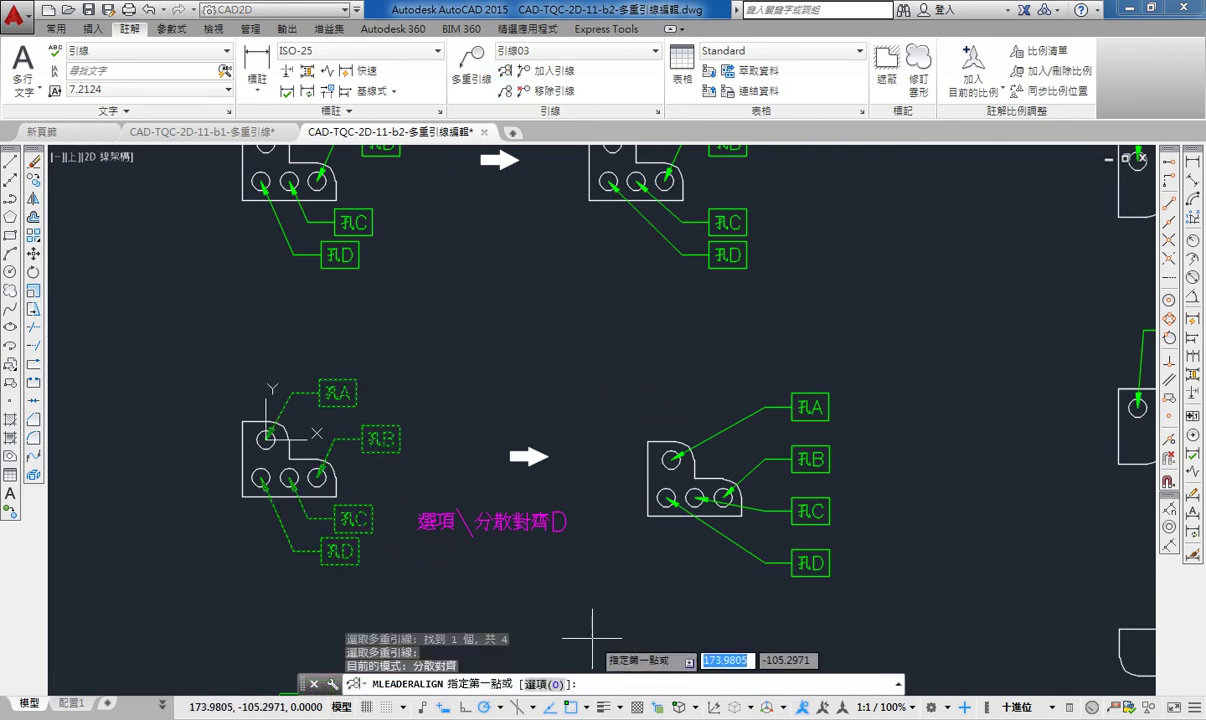
text(o)
key(Return)
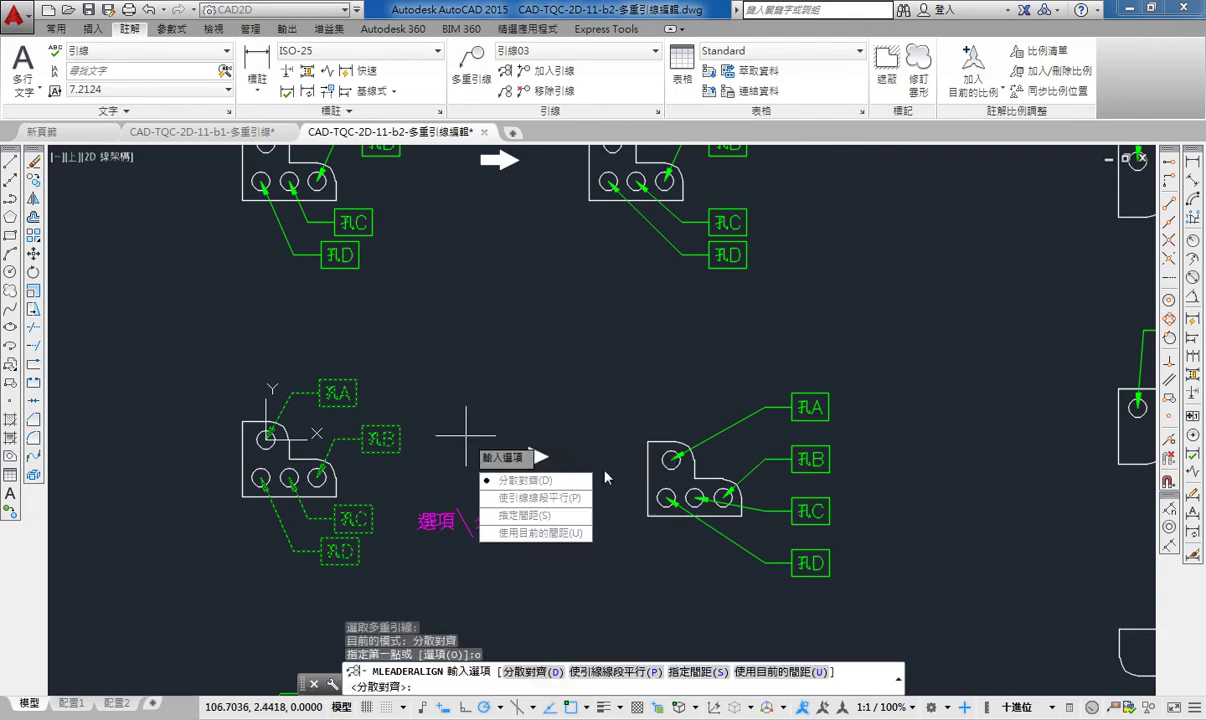
click(529, 482)
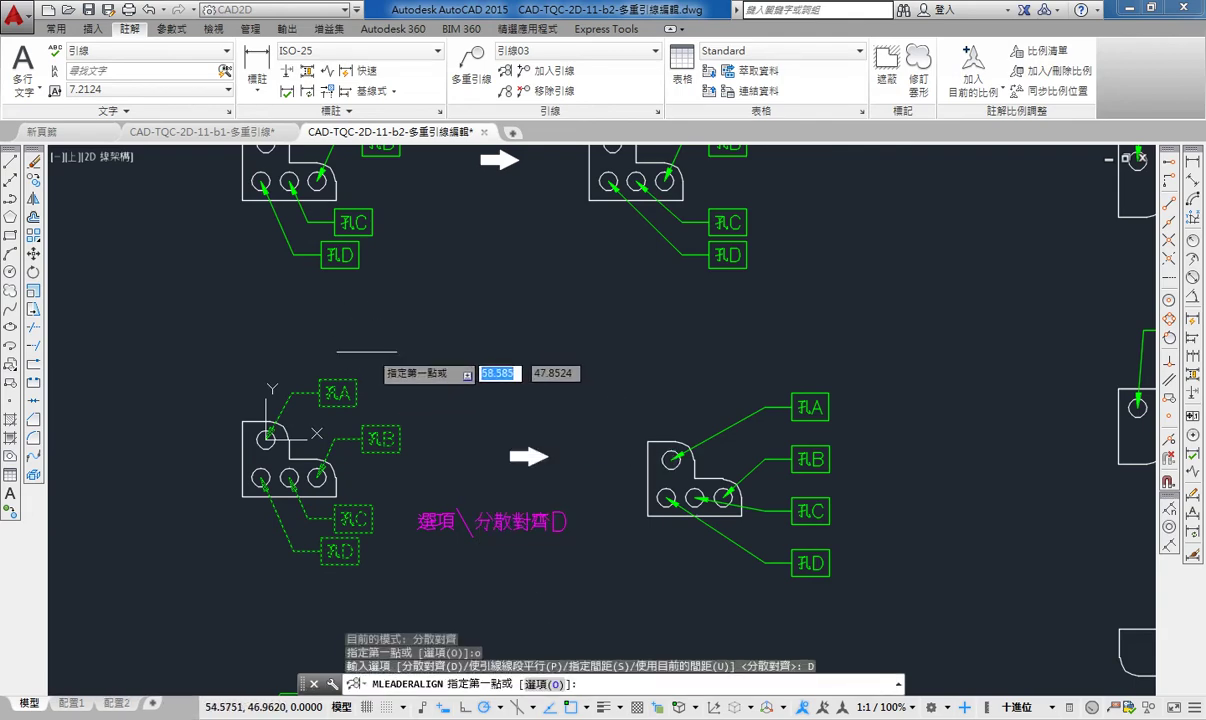
click(354, 360)
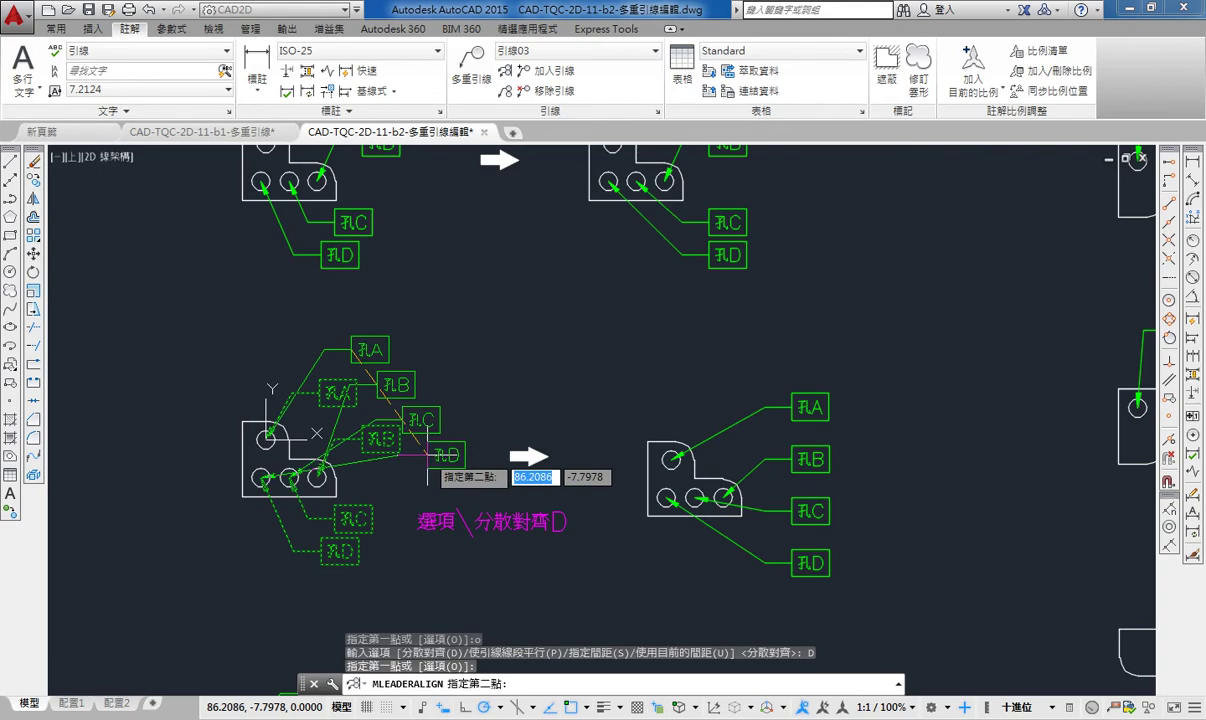
click(427, 455)
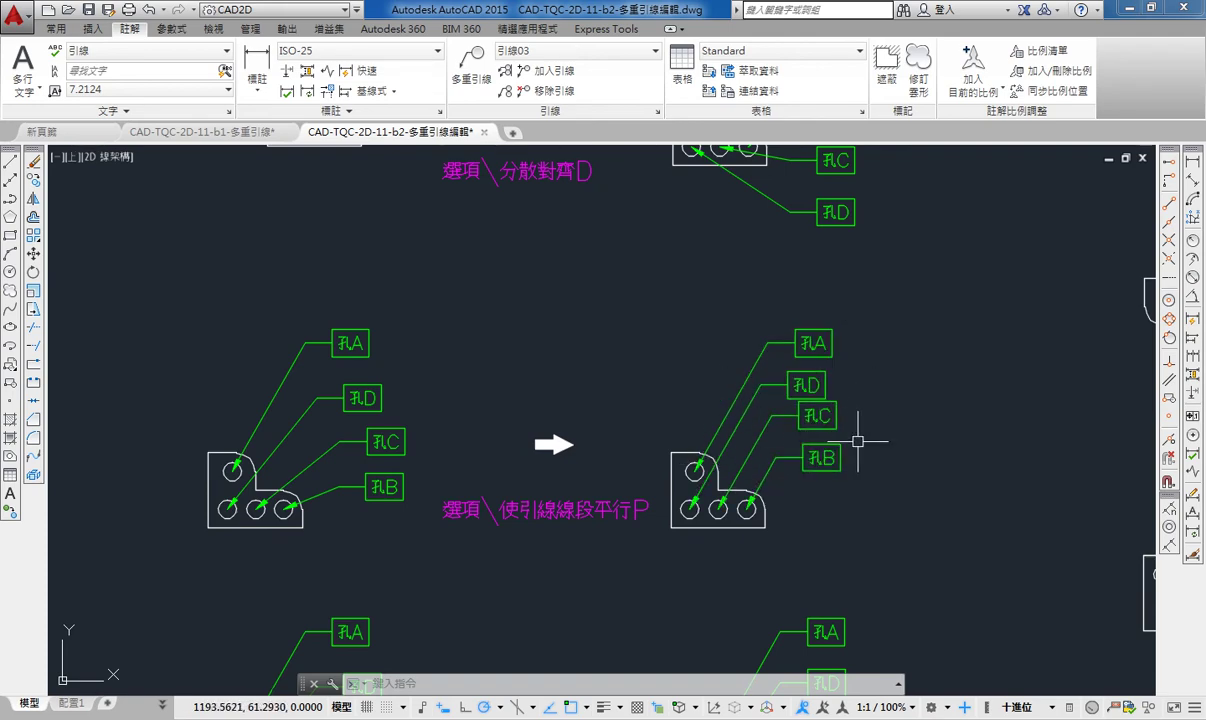
Step: Make the 孔D, 孔C and 孔B leaders parallel to 孔A with the 使引線線段平行 option
click(507, 72)
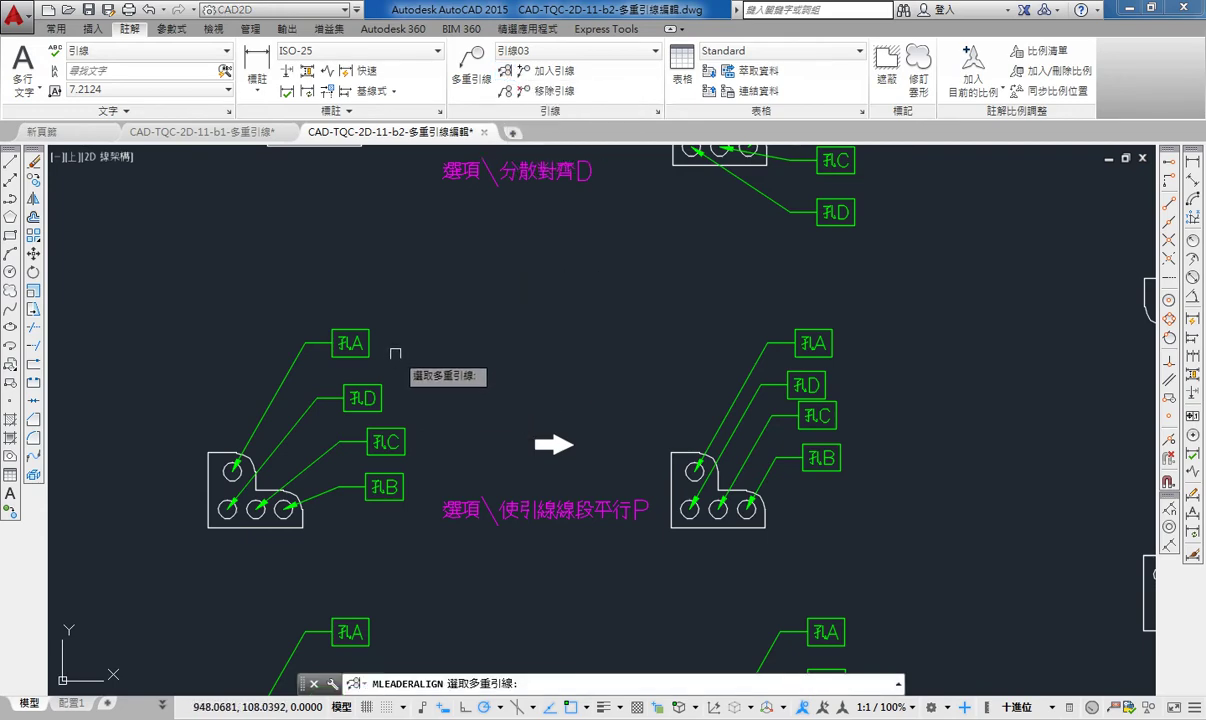
click(366, 343)
click(363, 386)
click(370, 434)
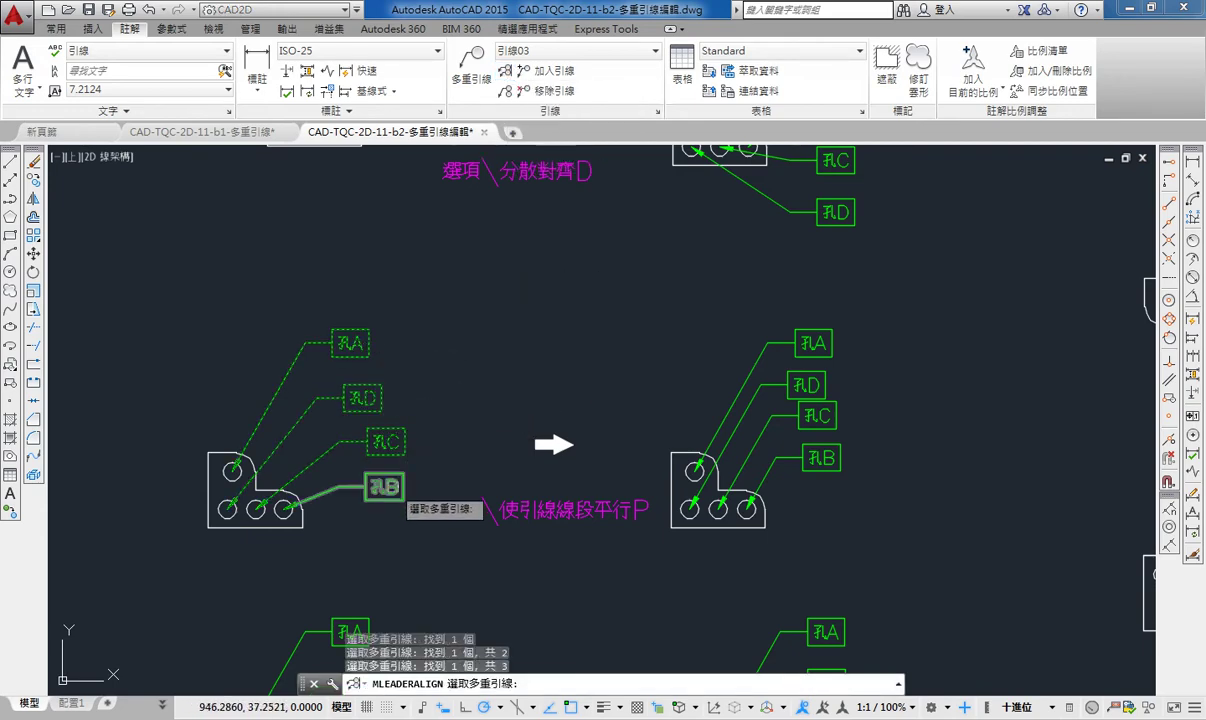
click(380, 487)
key(Return)
text(b)
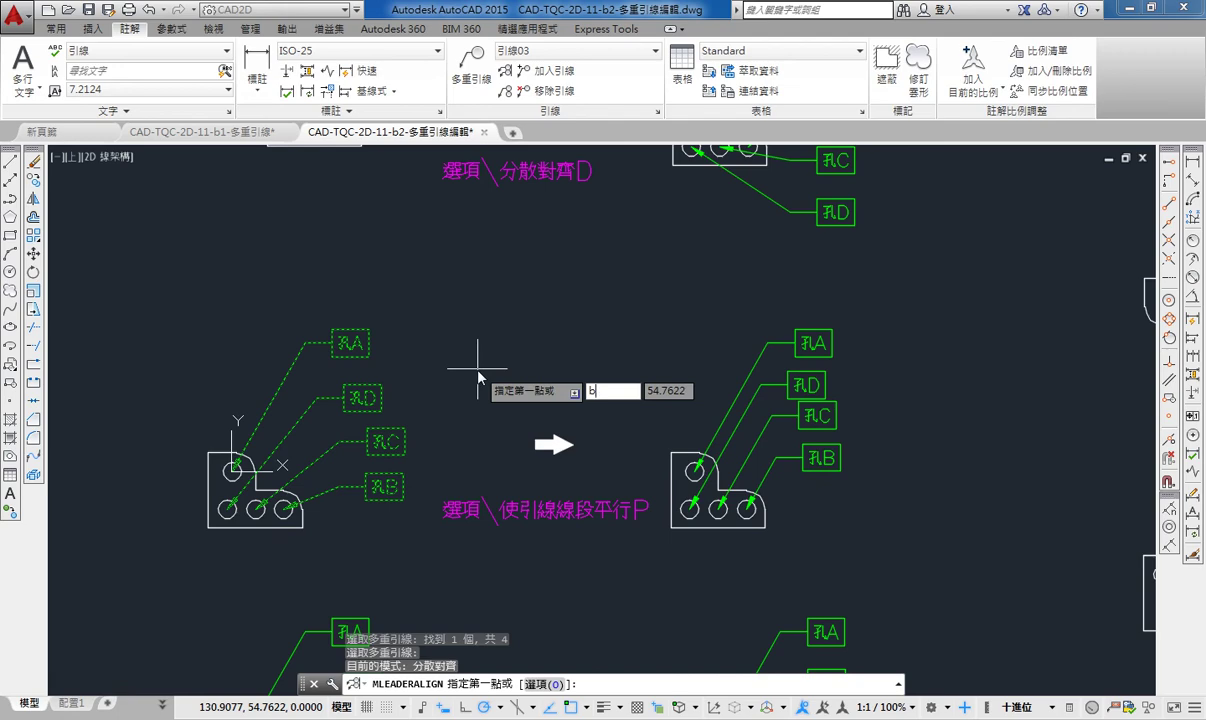
text(o)
key(Return)
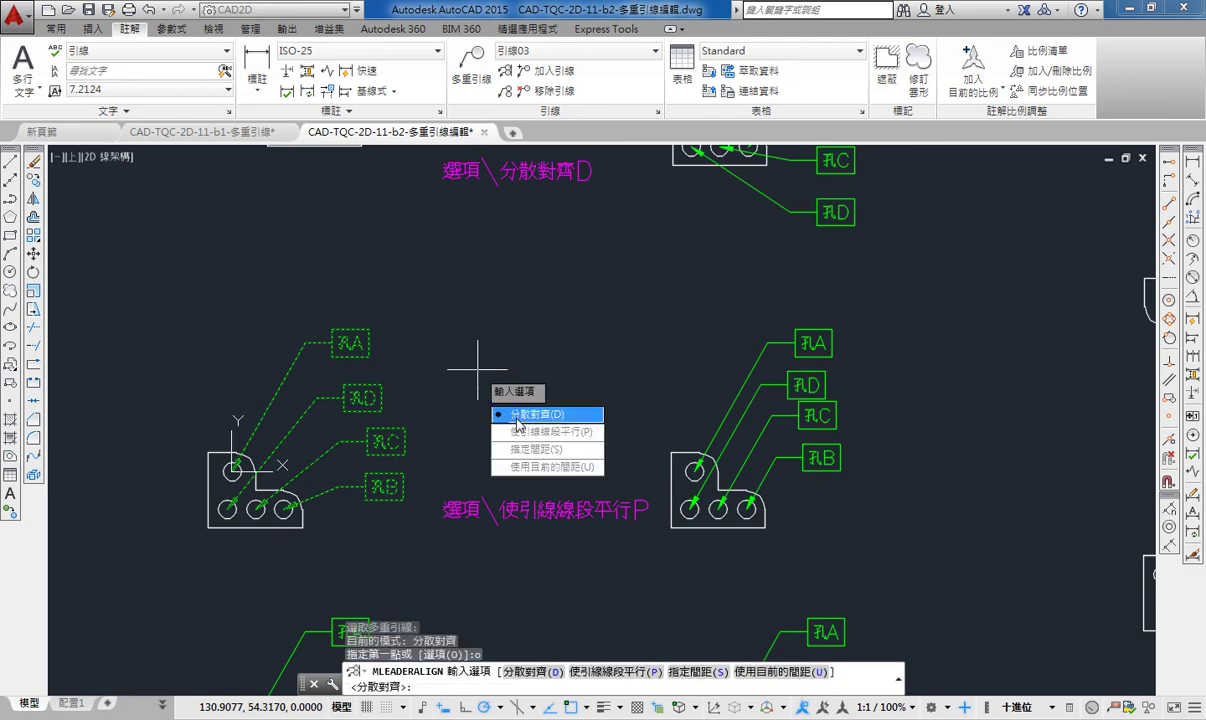
click(524, 432)
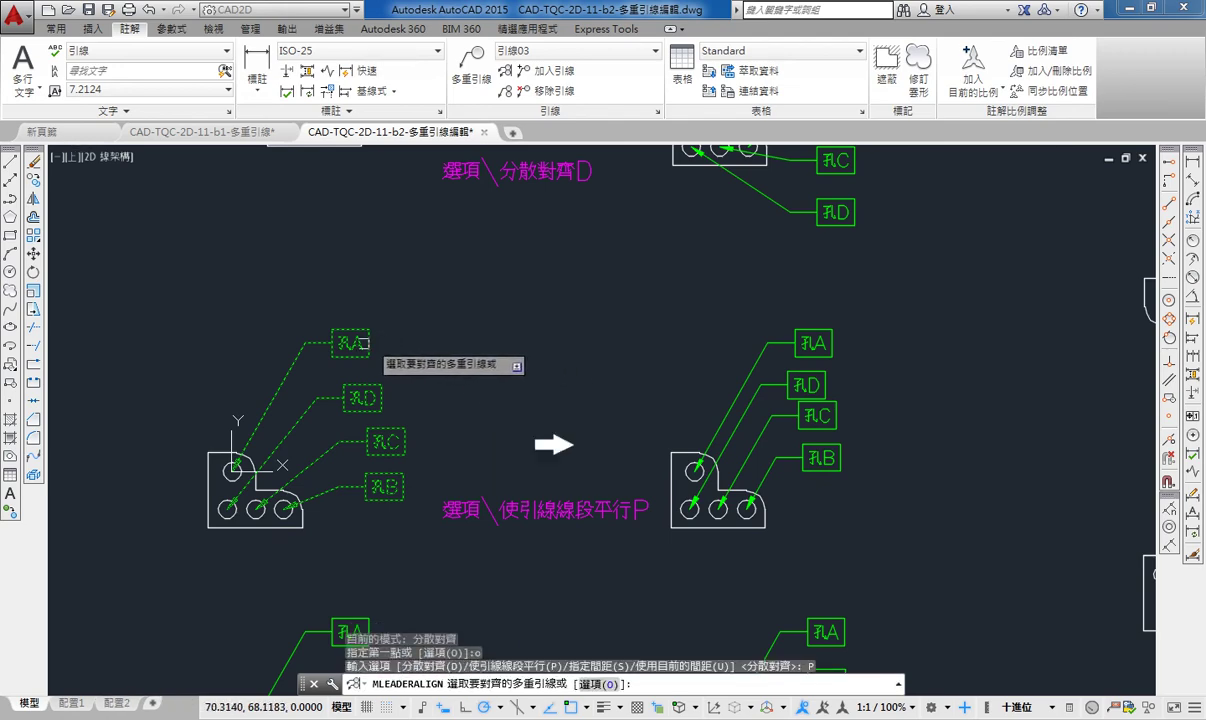
click(295, 355)
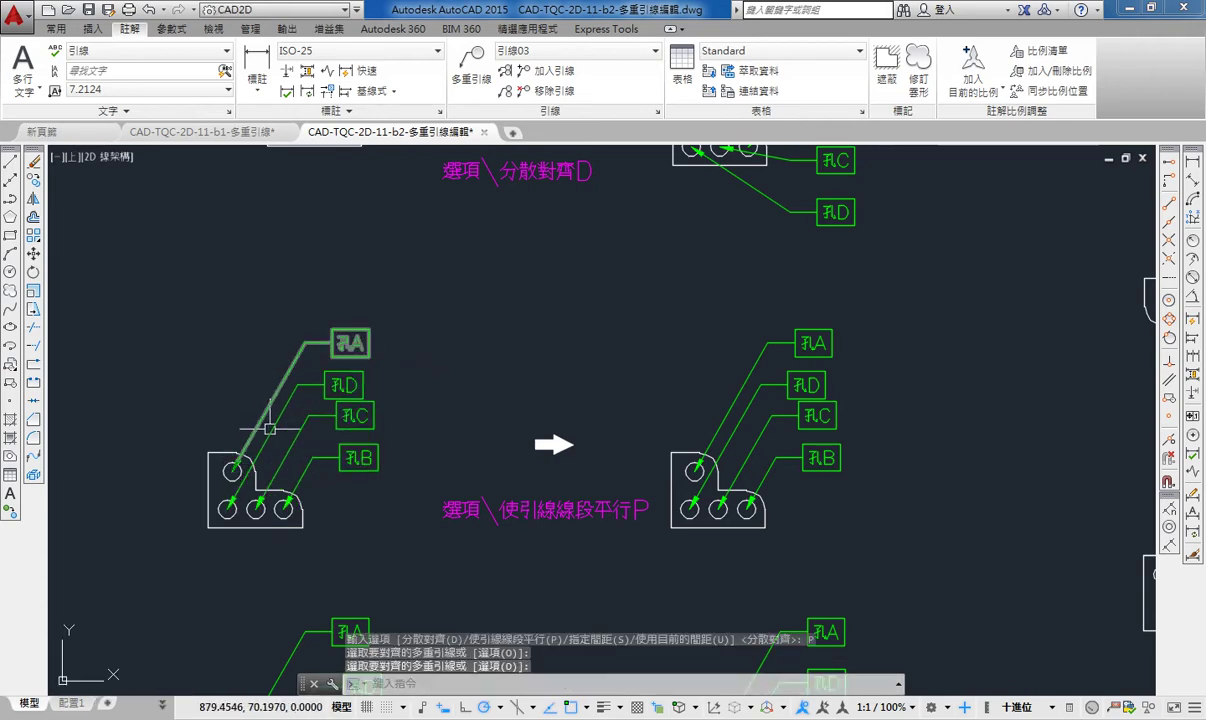
middle_drag(363, 518, 366, 218)
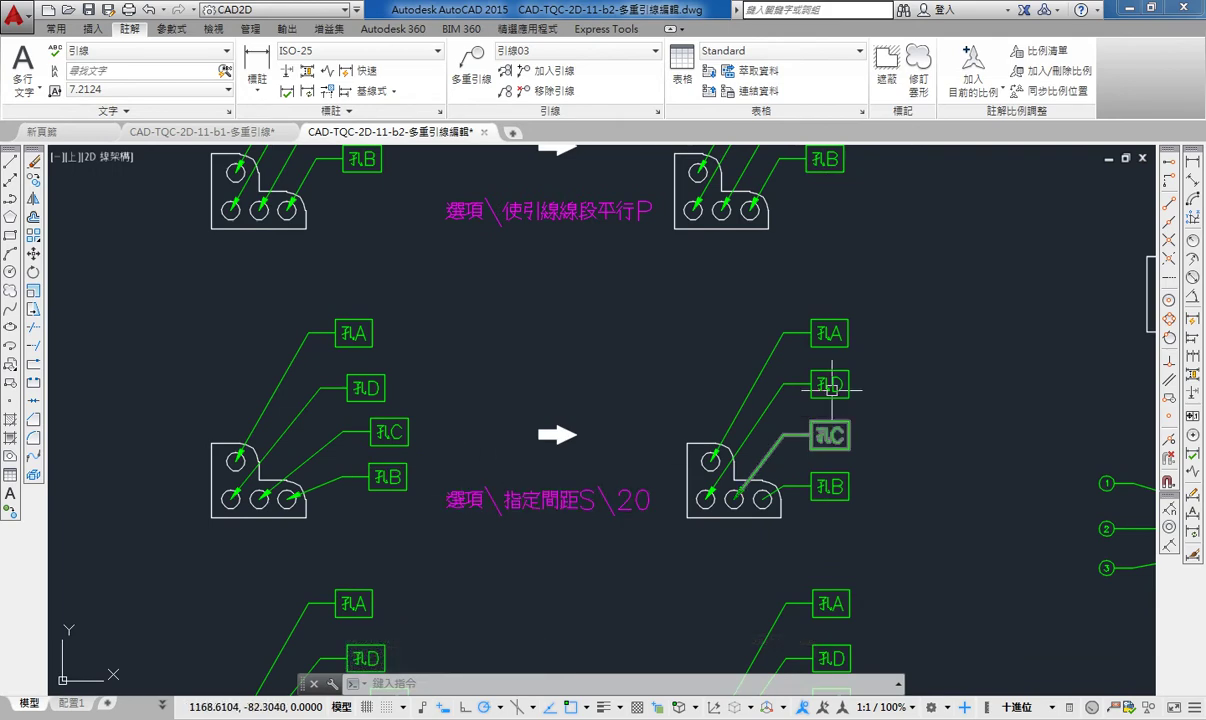
Step: Restack the 孔A–孔D callouts from 孔A with 20-unit spacing using 指定間距
middle_drag(430, 305, 430, 313)
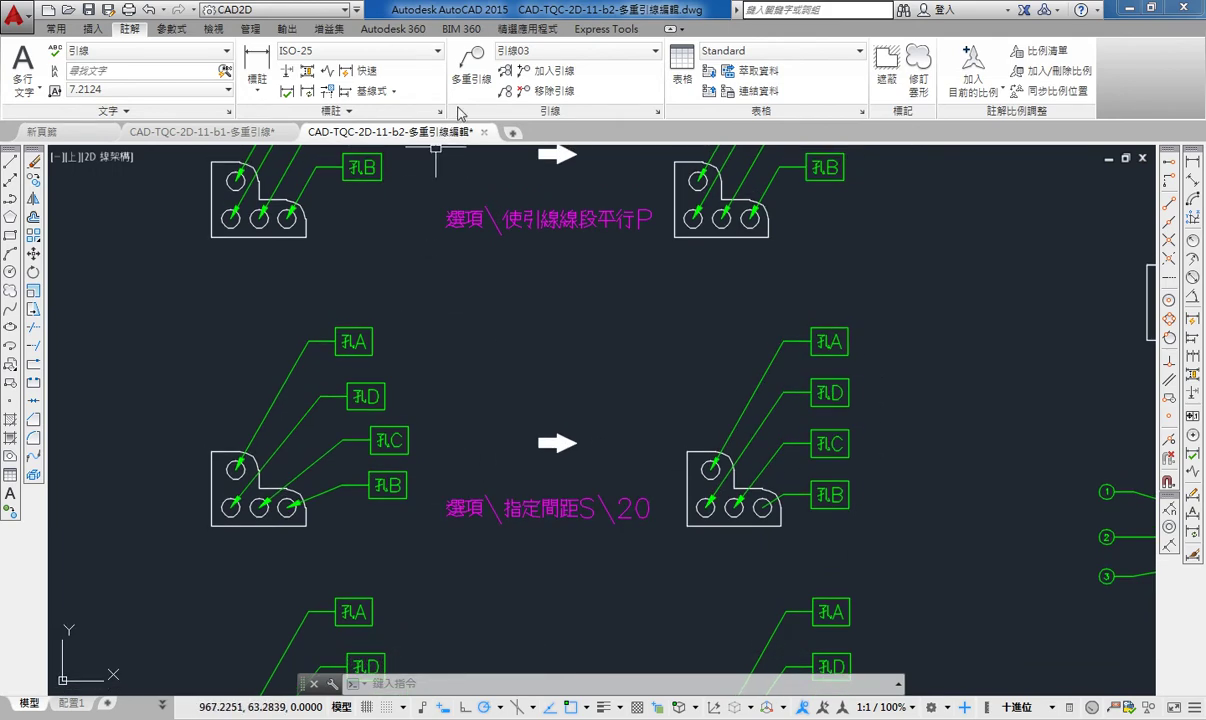
click(475, 80)
click(381, 438)
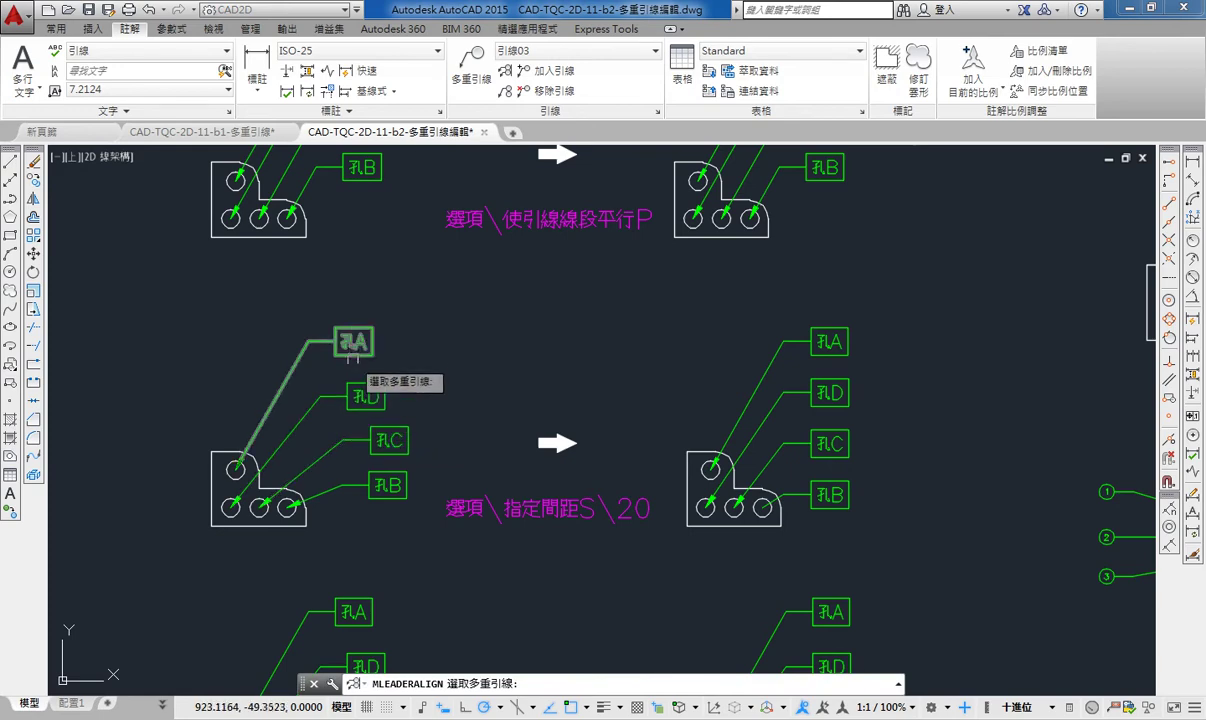
click(350, 342)
click(366, 395)
click(383, 484)
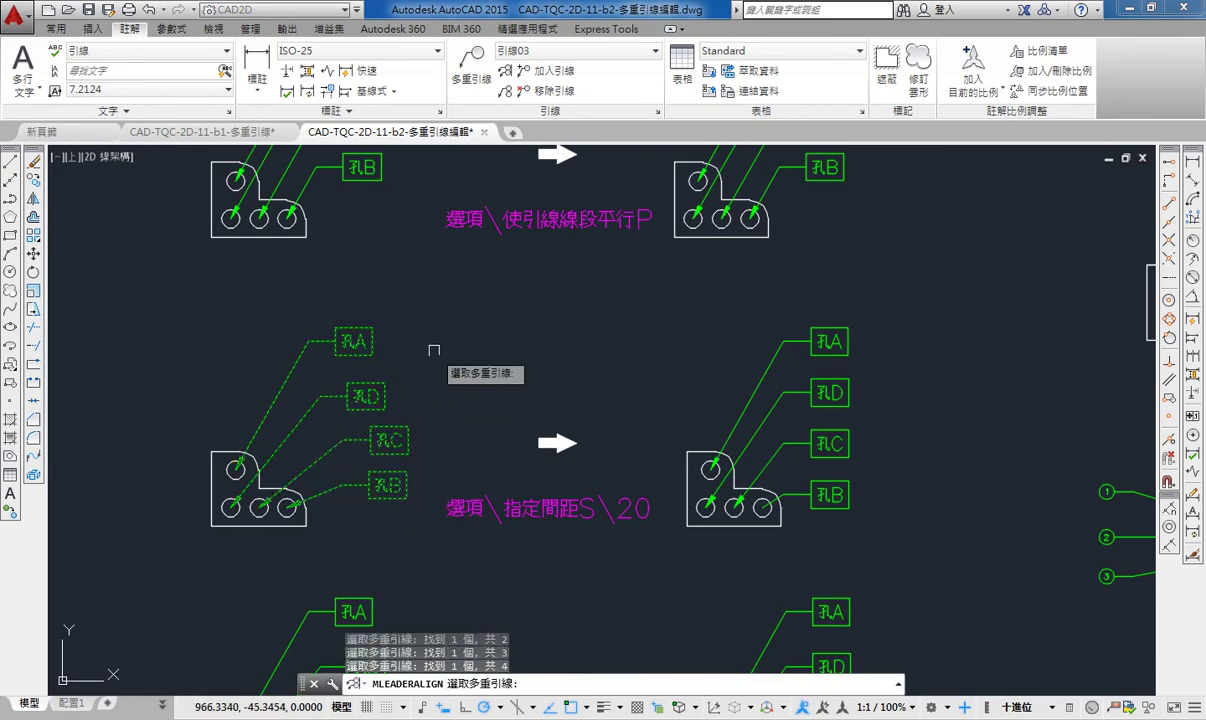
key(Return)
key(Return)
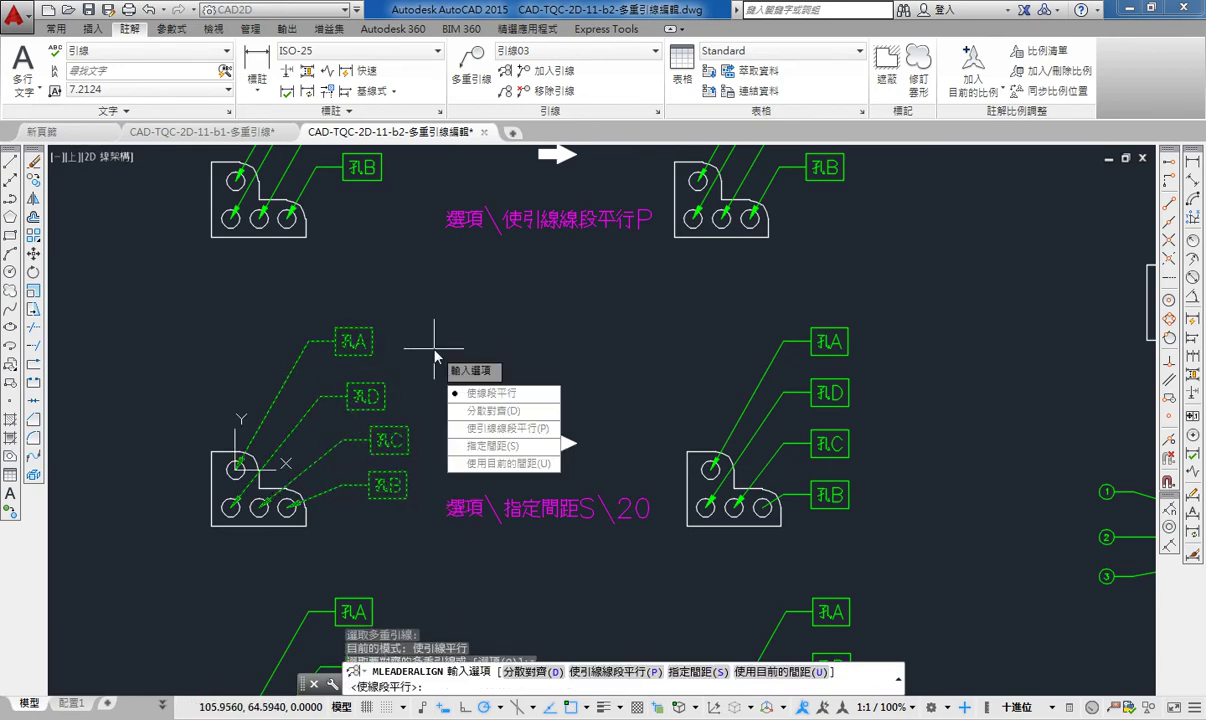
click(518, 451)
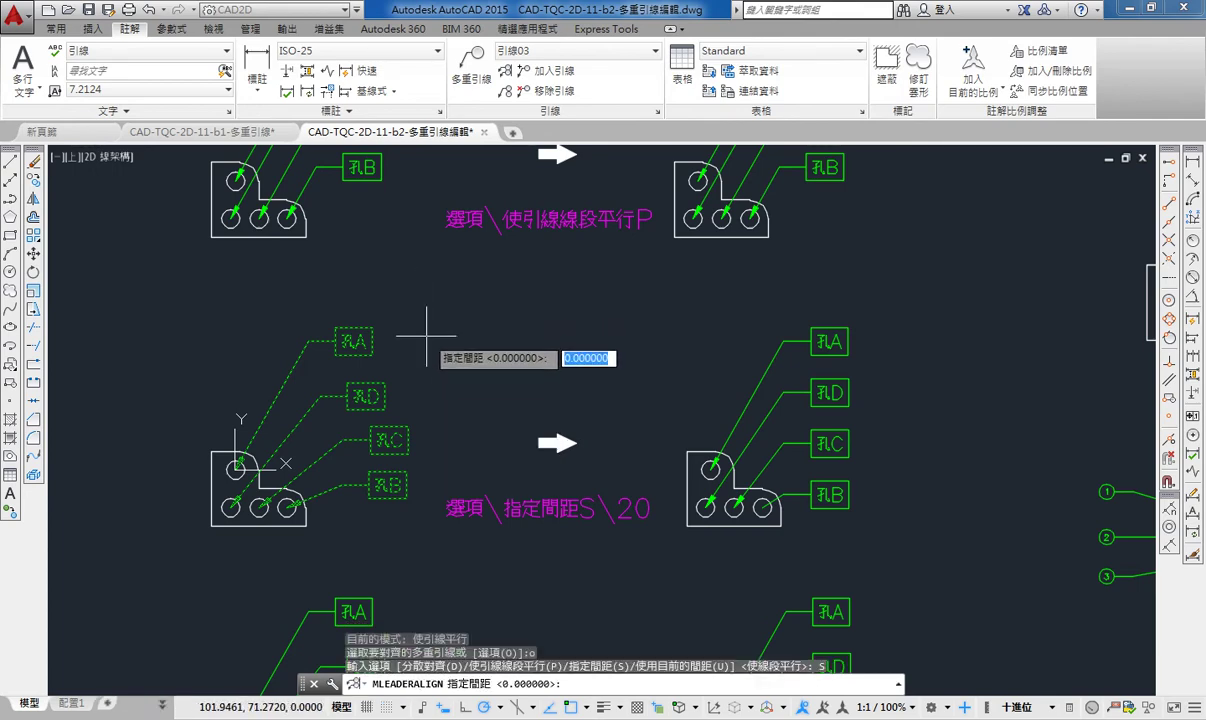
text(0)
key(Return)
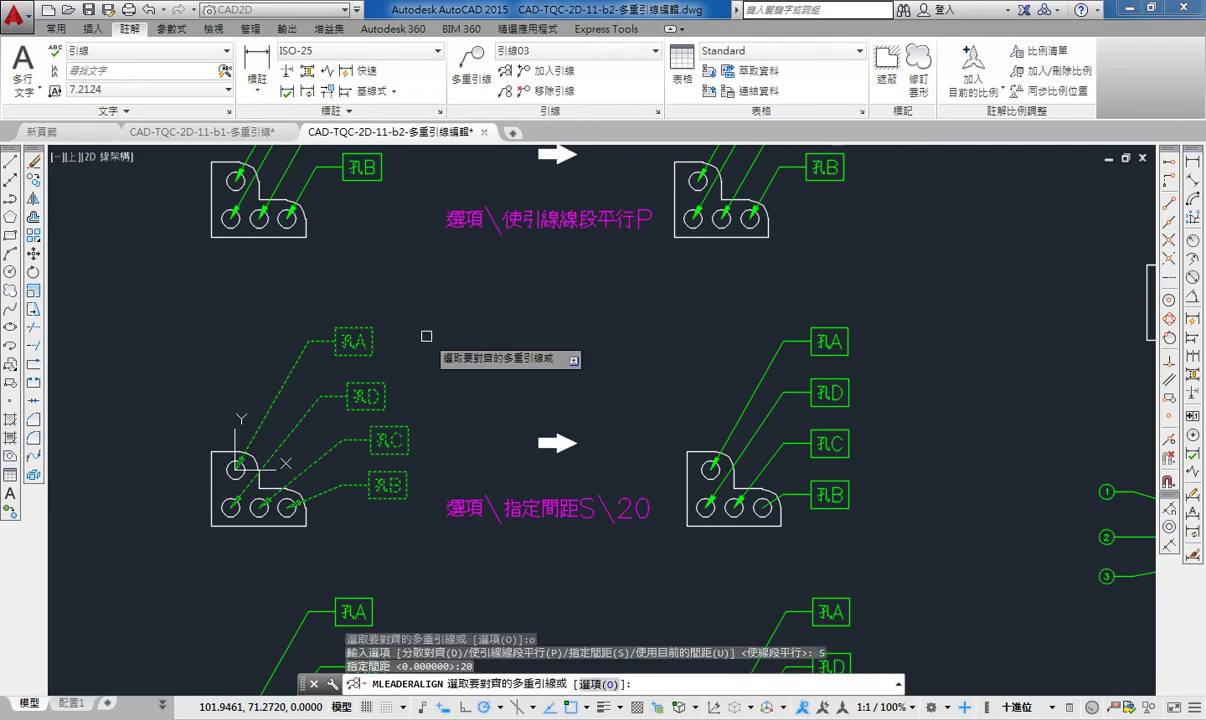
click(371, 345)
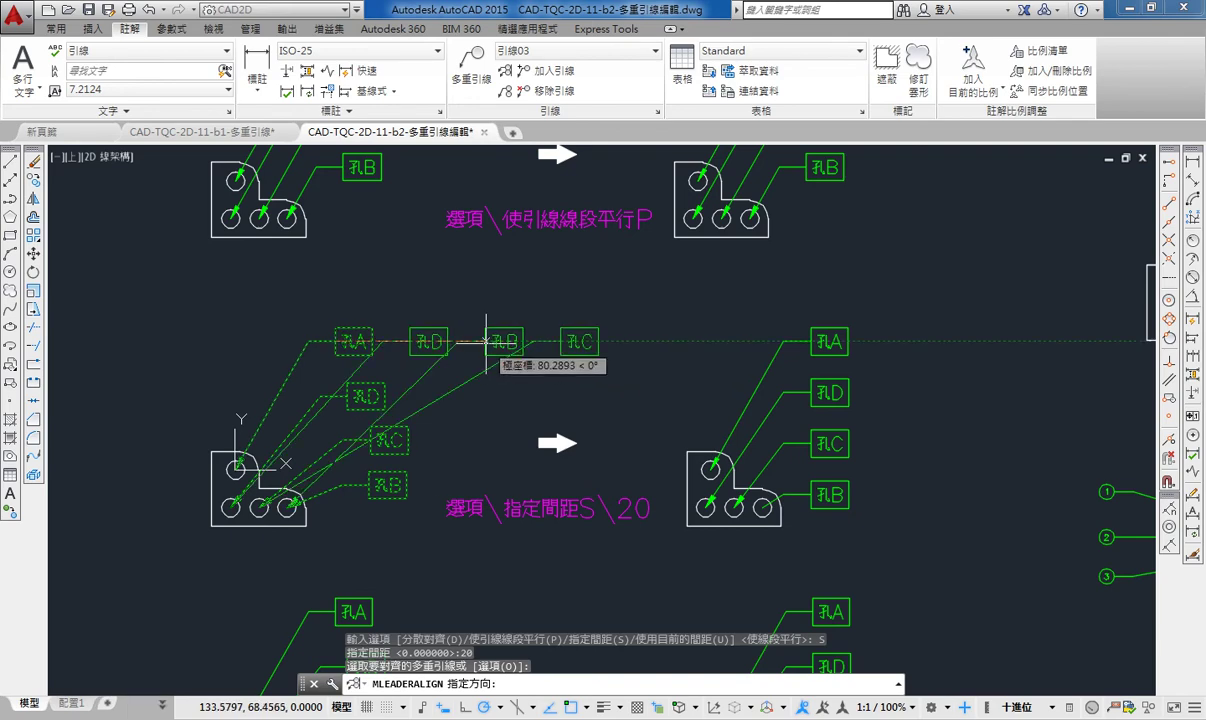
click(425, 476)
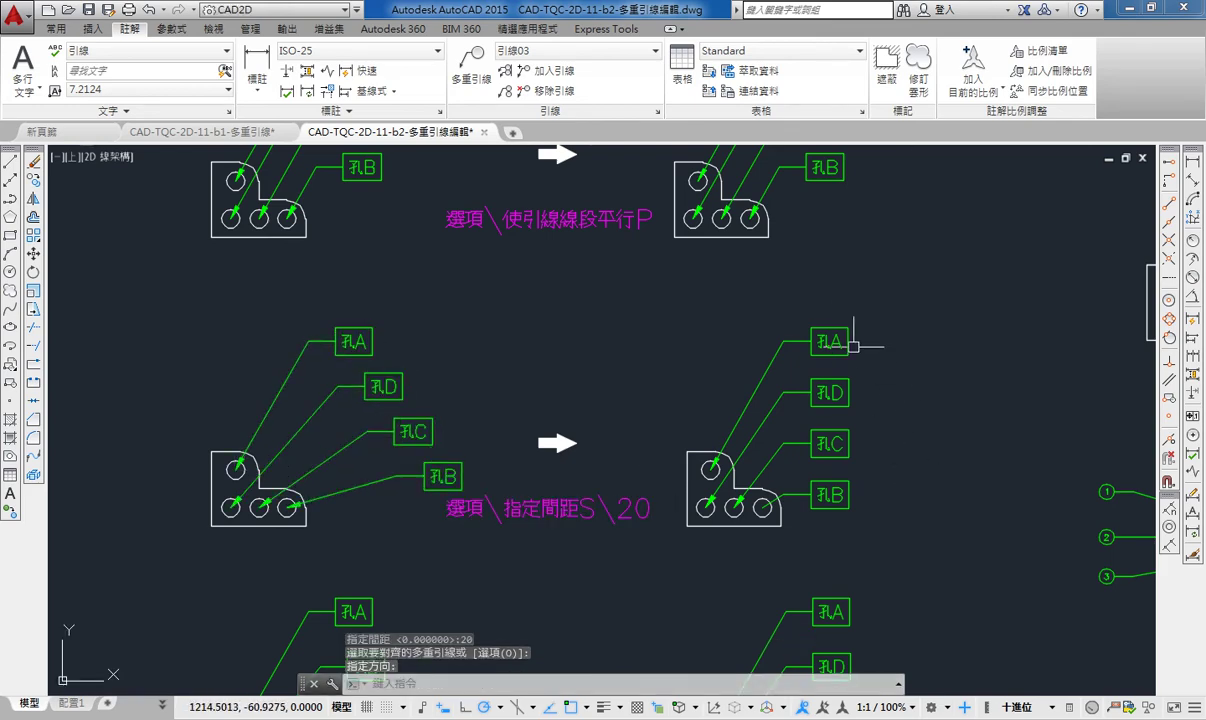
Step: Bring the 使用目前間距U example into view and select its 孔A, 孔D, 孔C, 孔B callouts
middle_drag(296, 436, 308, 195)
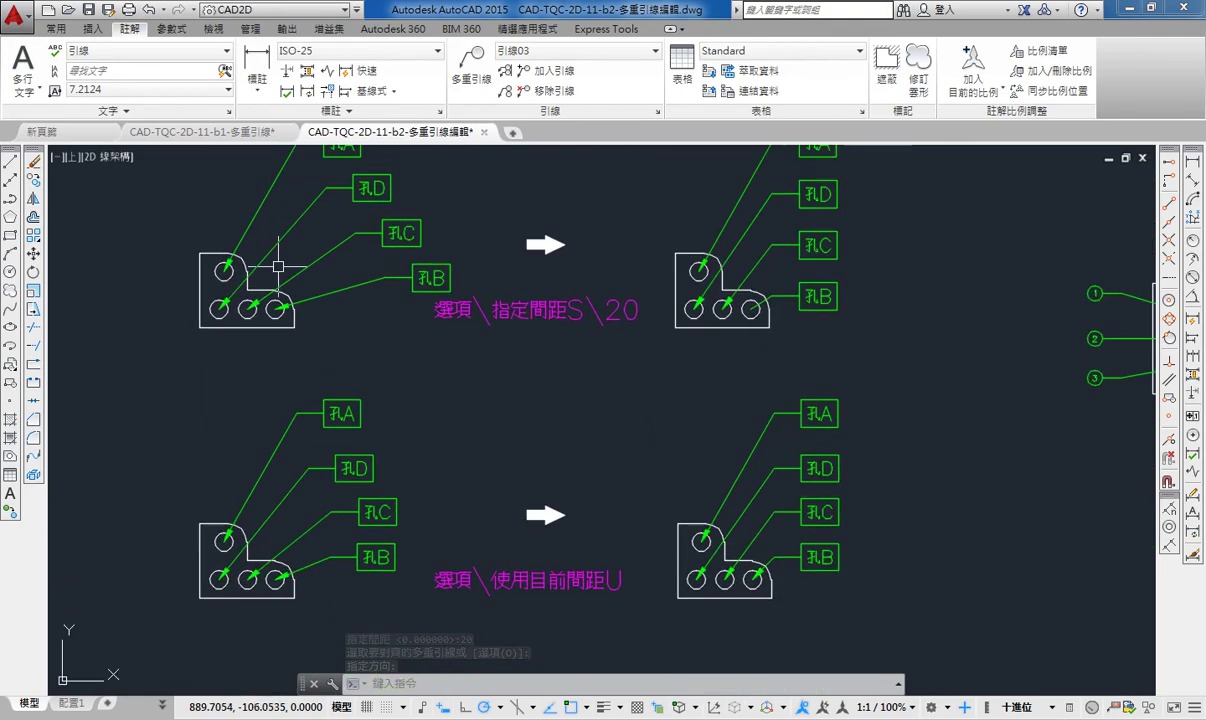
middle_drag(581, 473, 595, 507)
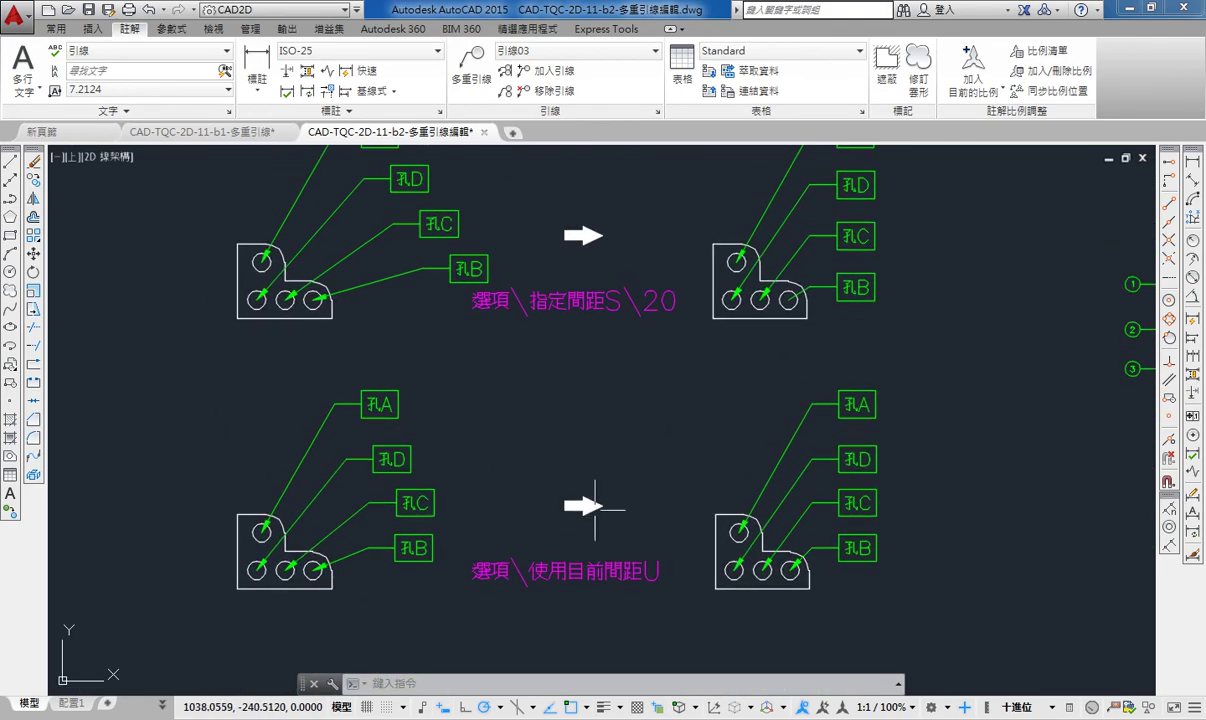
middle_drag(533, 535, 511, 515)
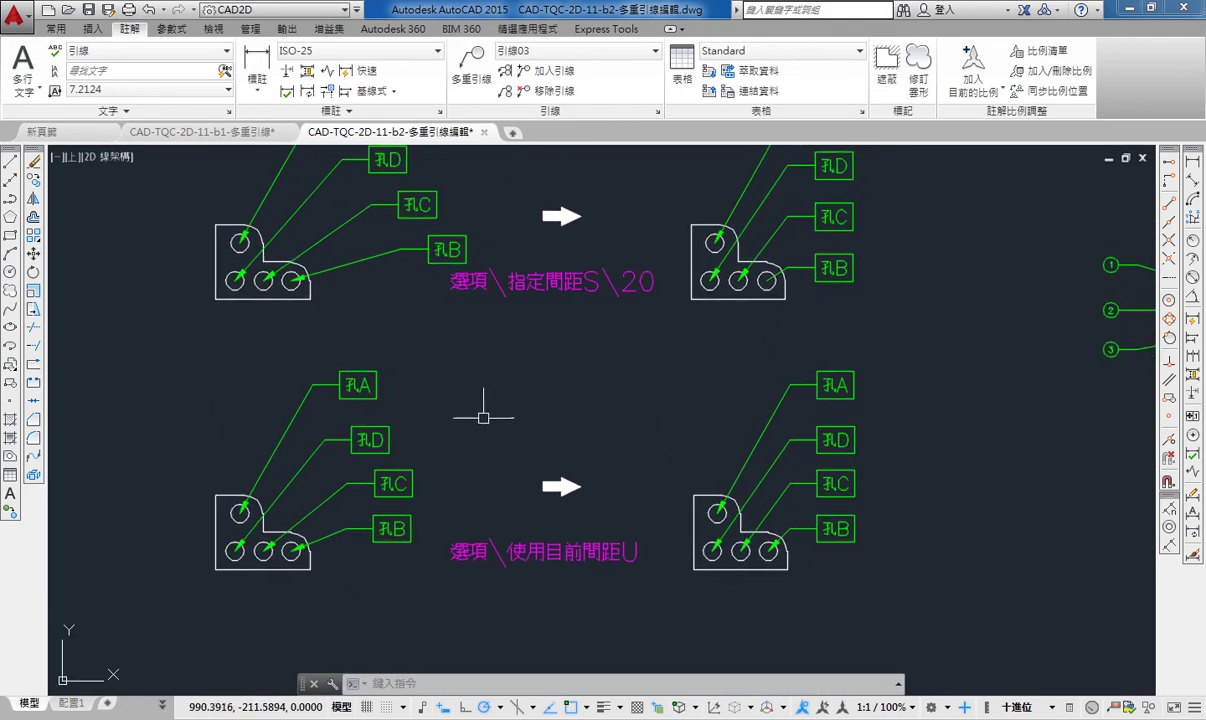
click(504, 70)
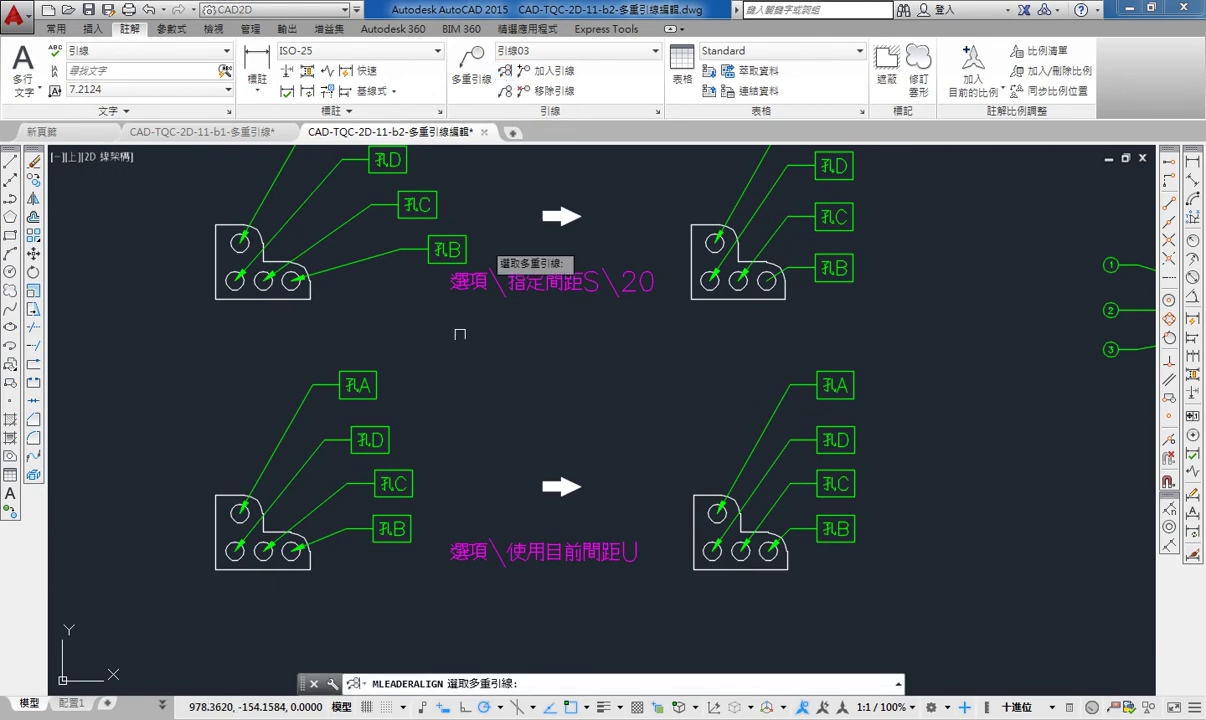
click(360, 385)
click(370, 440)
click(394, 484)
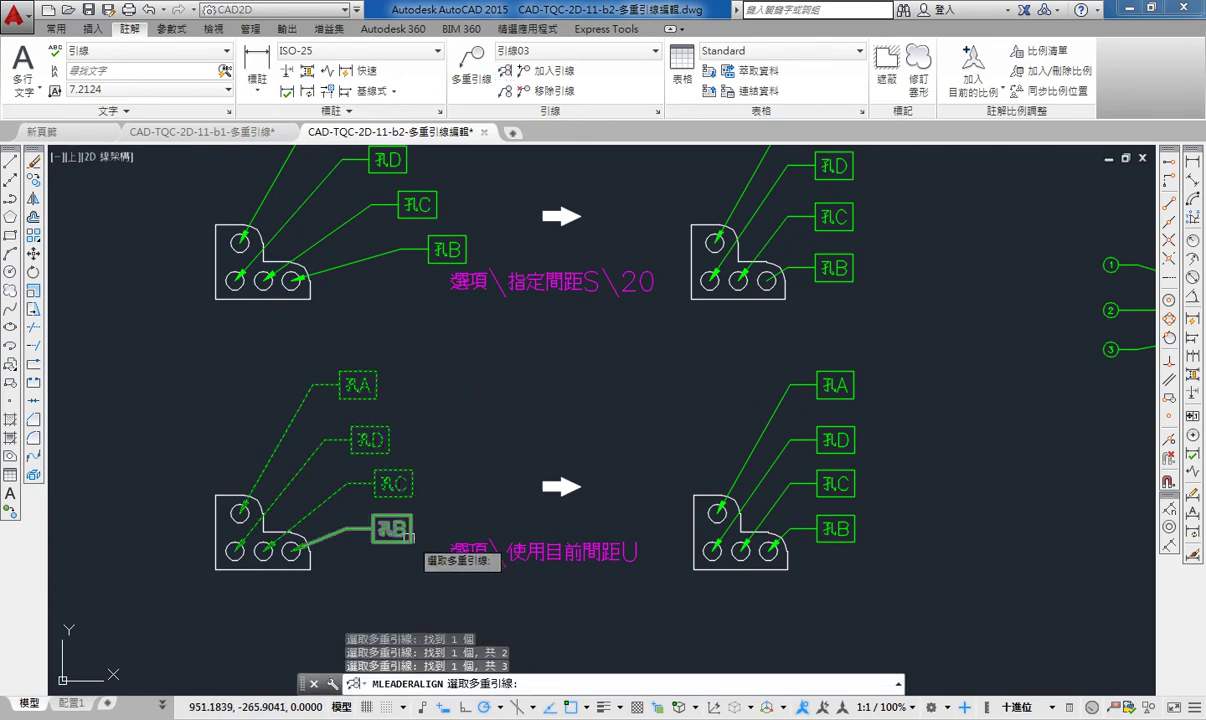
click(391, 527)
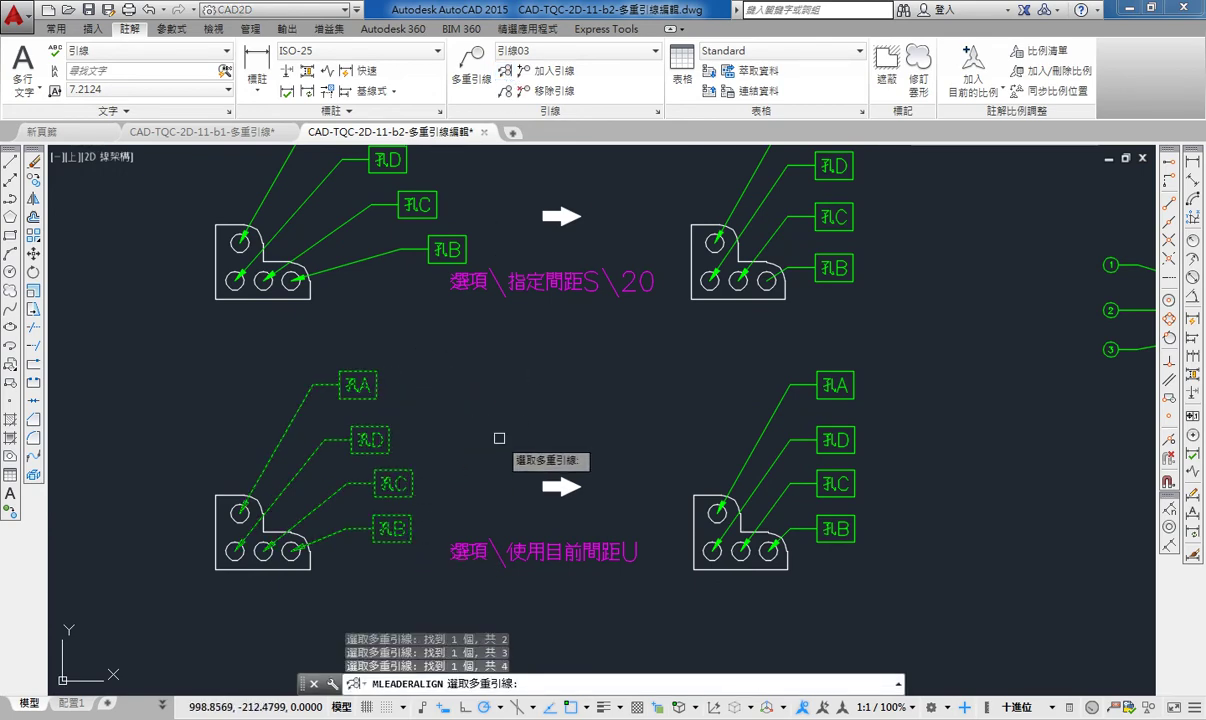
key(Return)
Step: Stack them vertically from 孔A with the Use current spacing option
text(o)
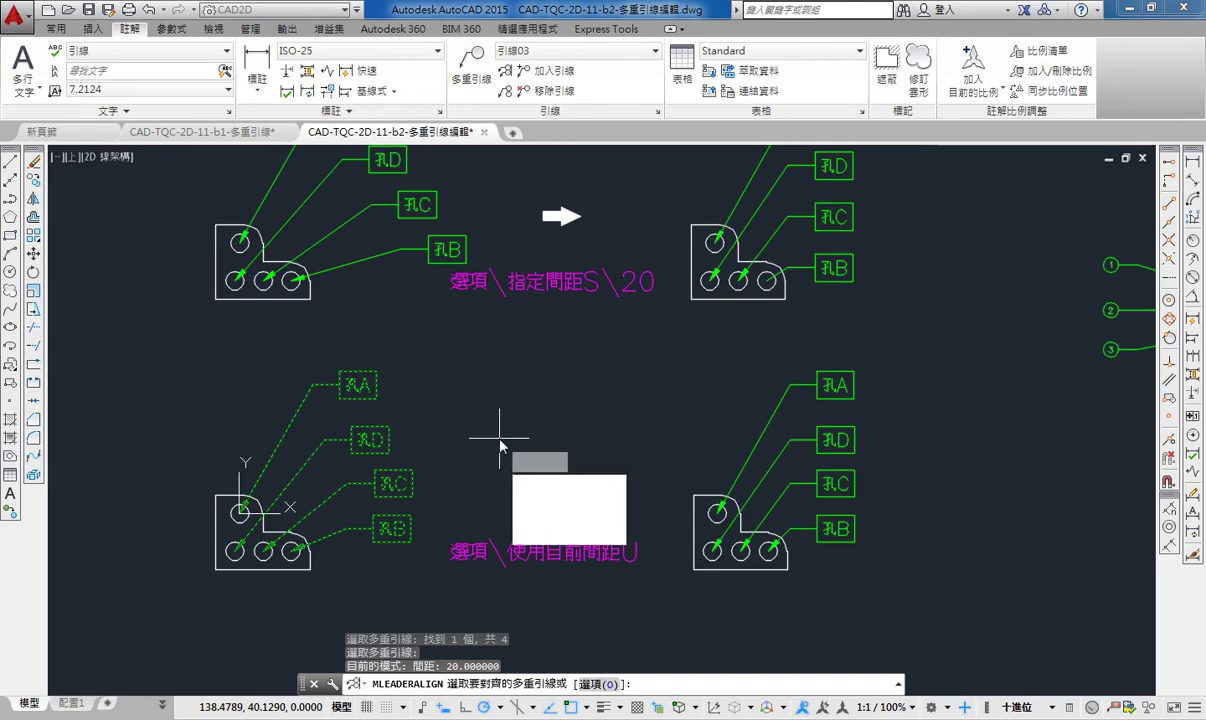
key(Return)
key(Down)
key(Return)
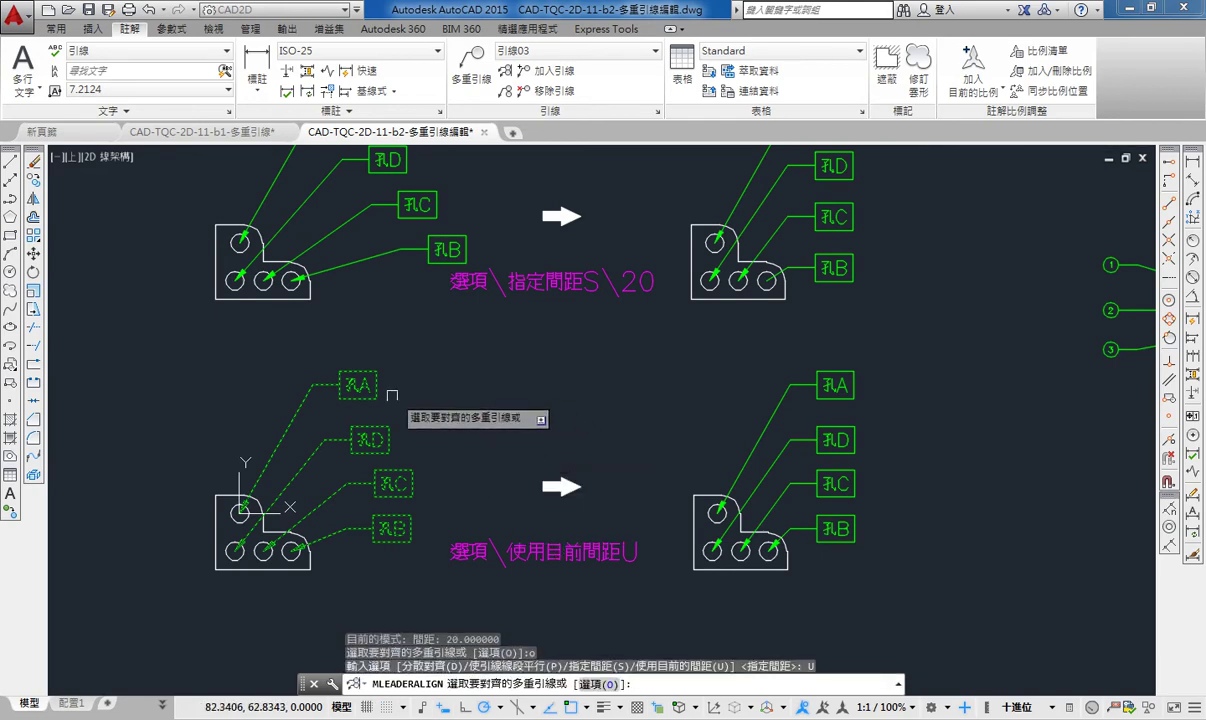
click(362, 389)
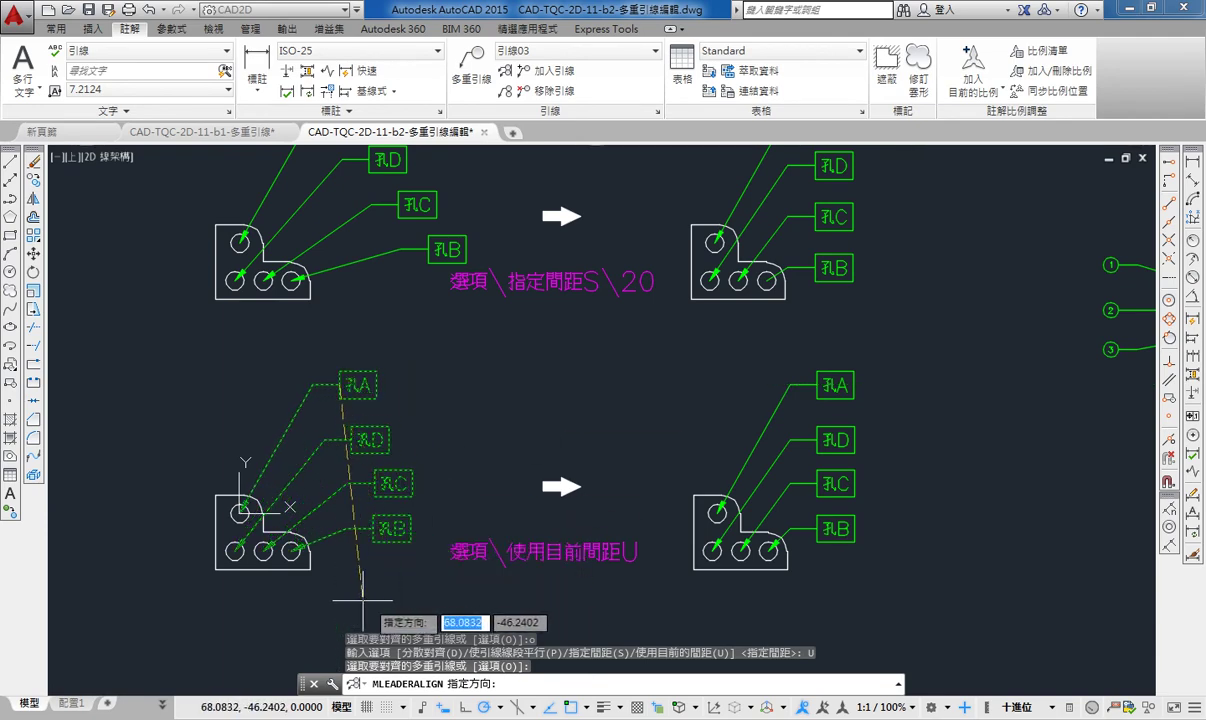
click(339, 598)
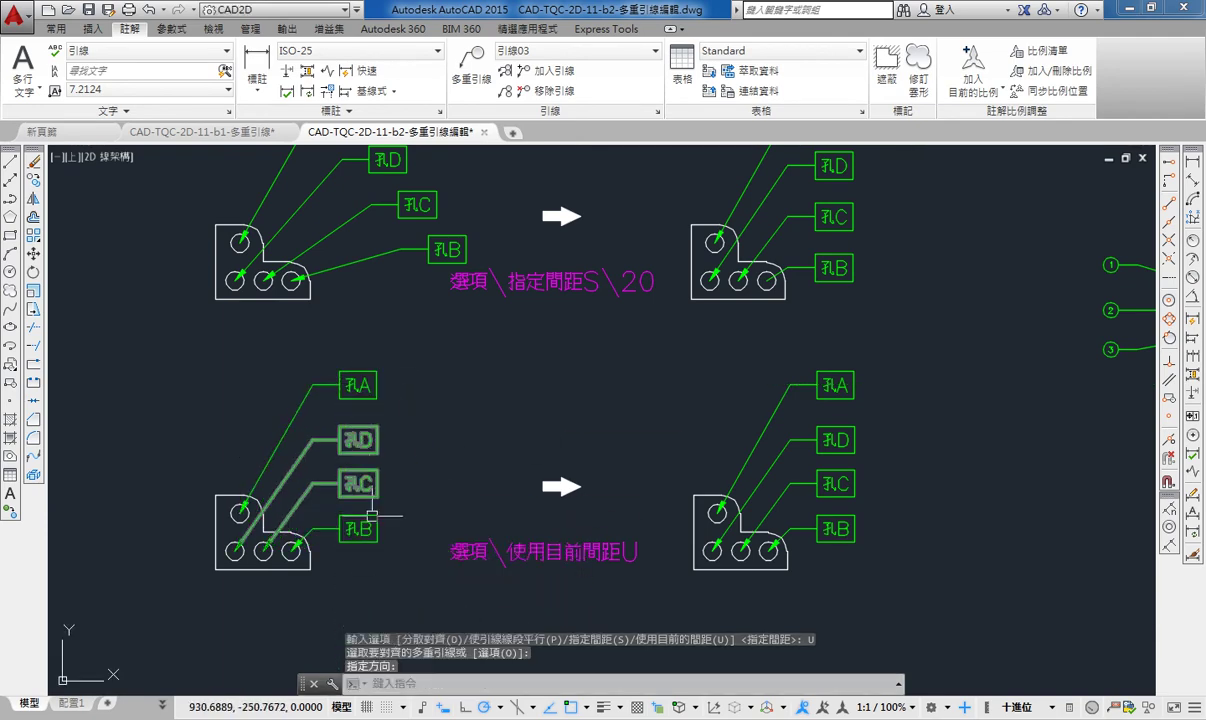
scroll(369, 535, down, 4)
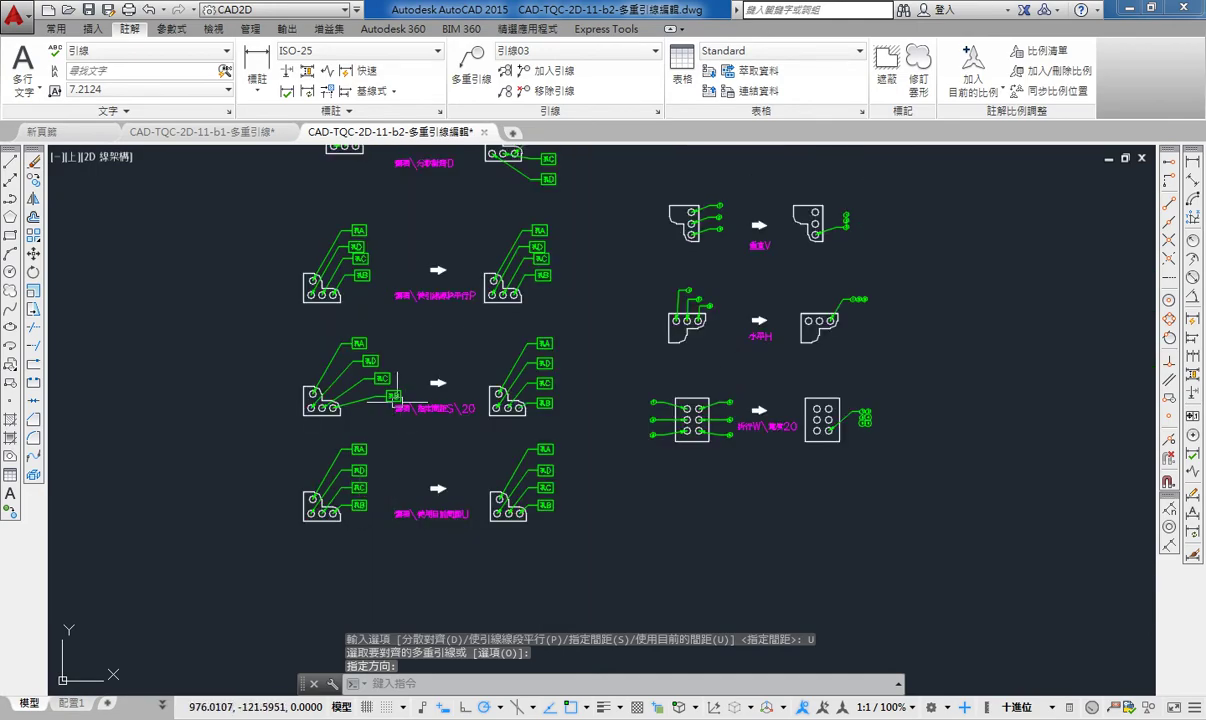
Step: Zoom and pan to the 收集引線 examples and start the multileader Collect command
middle_drag(395, 397, 417, 243)
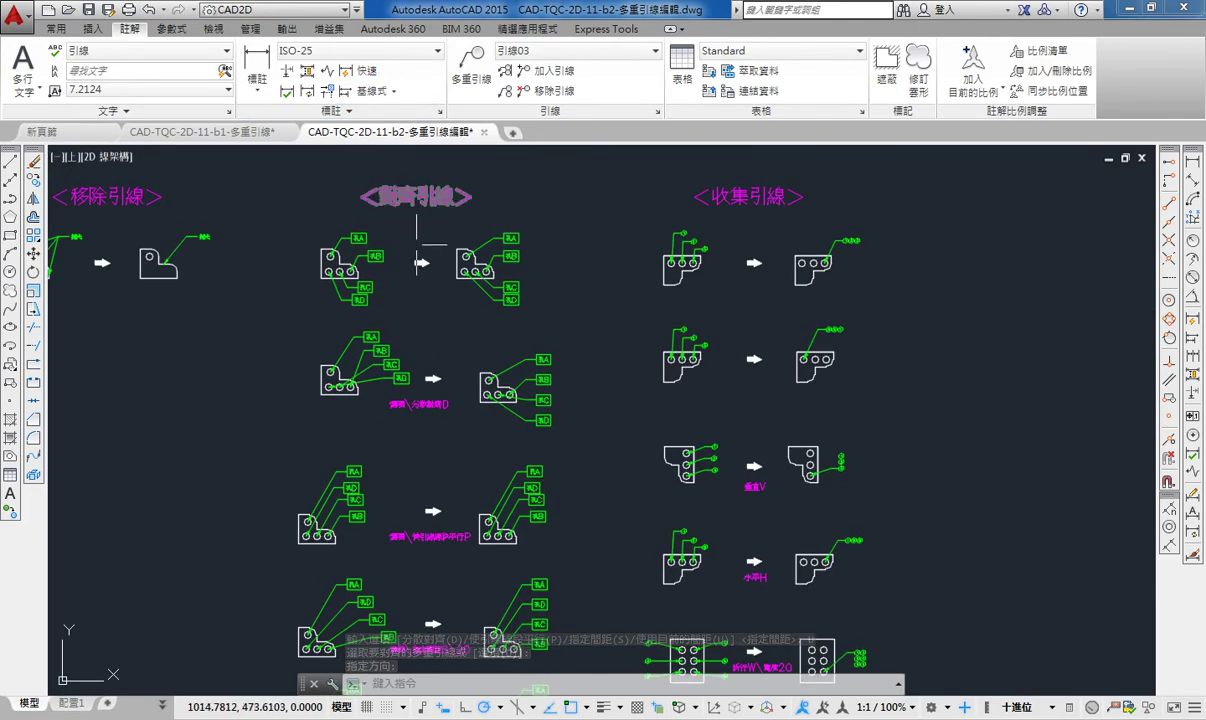
middle_drag(410, 433, 406, 374)
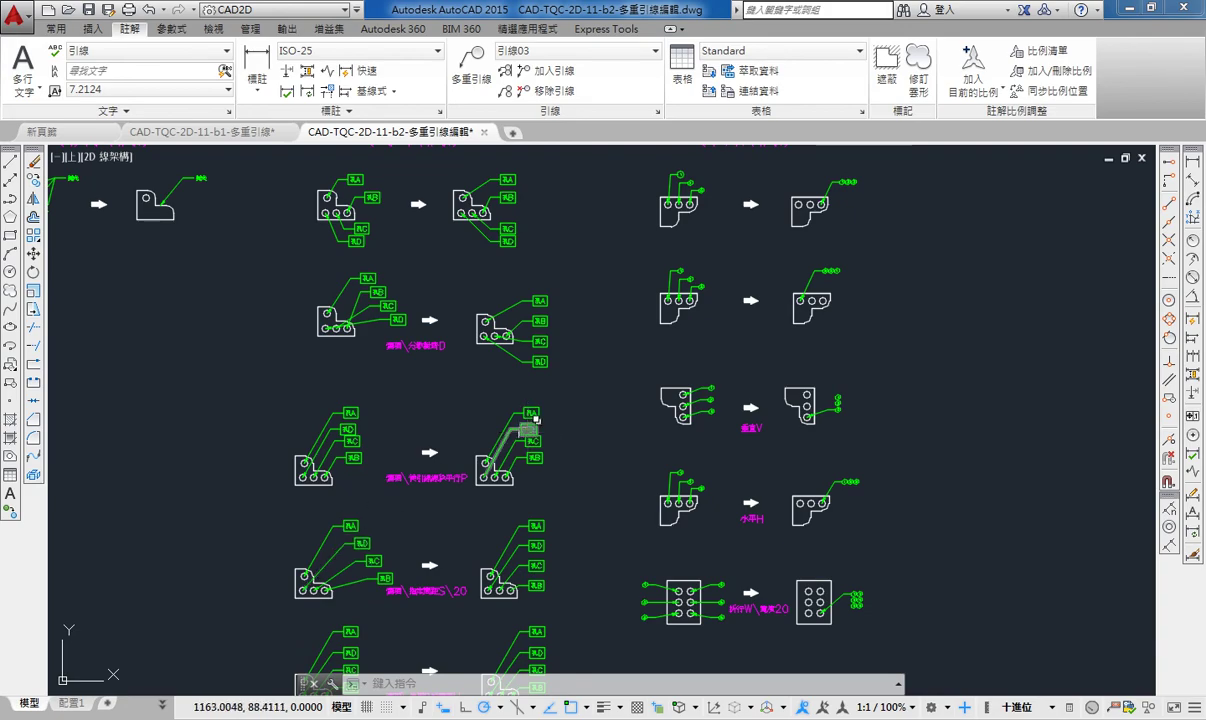
middle_drag(537, 420, 357, 508)
scroll(520, 250, up, 2)
scroll(557, 250, up, 2)
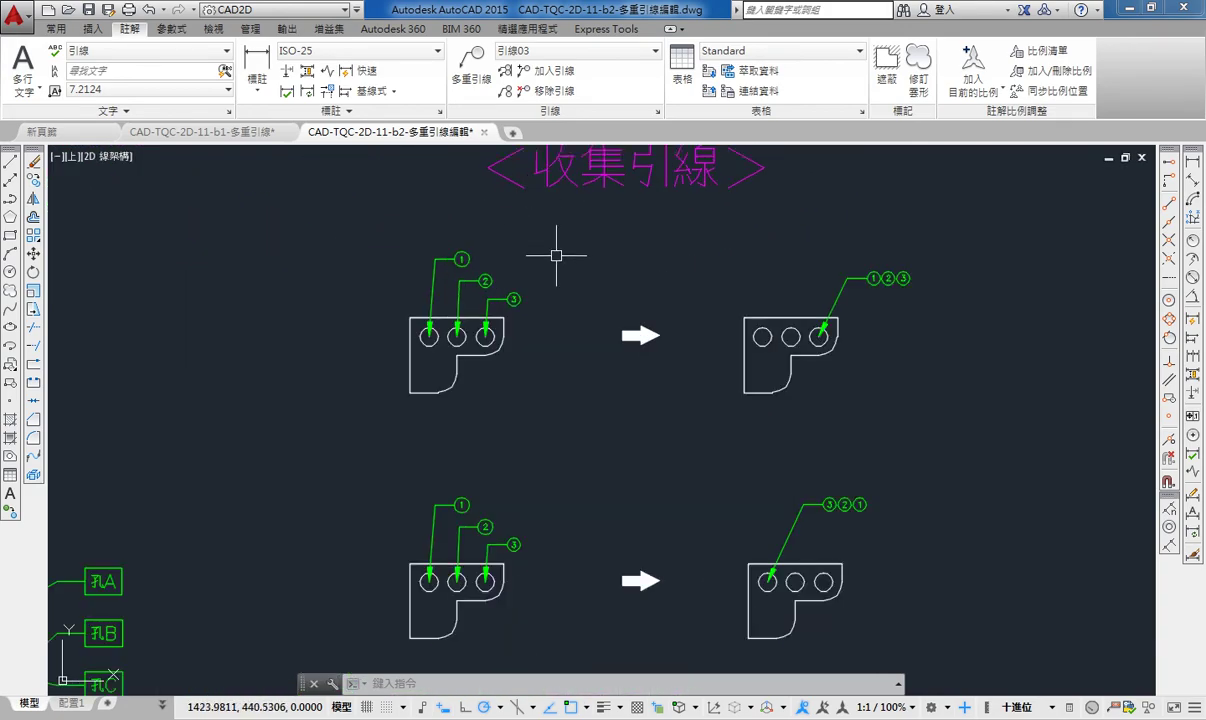
scroll(495, 428, up, 2)
middle_drag(495, 428, 394, 389)
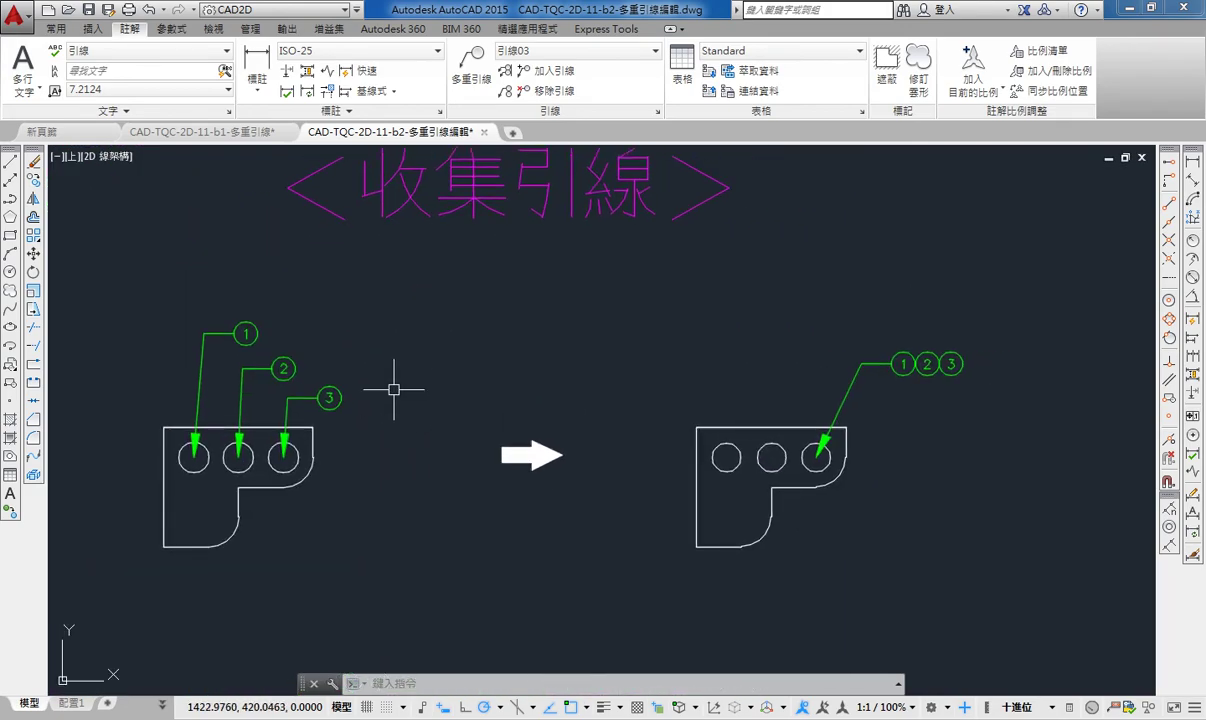
scroll(394, 389, down, 2)
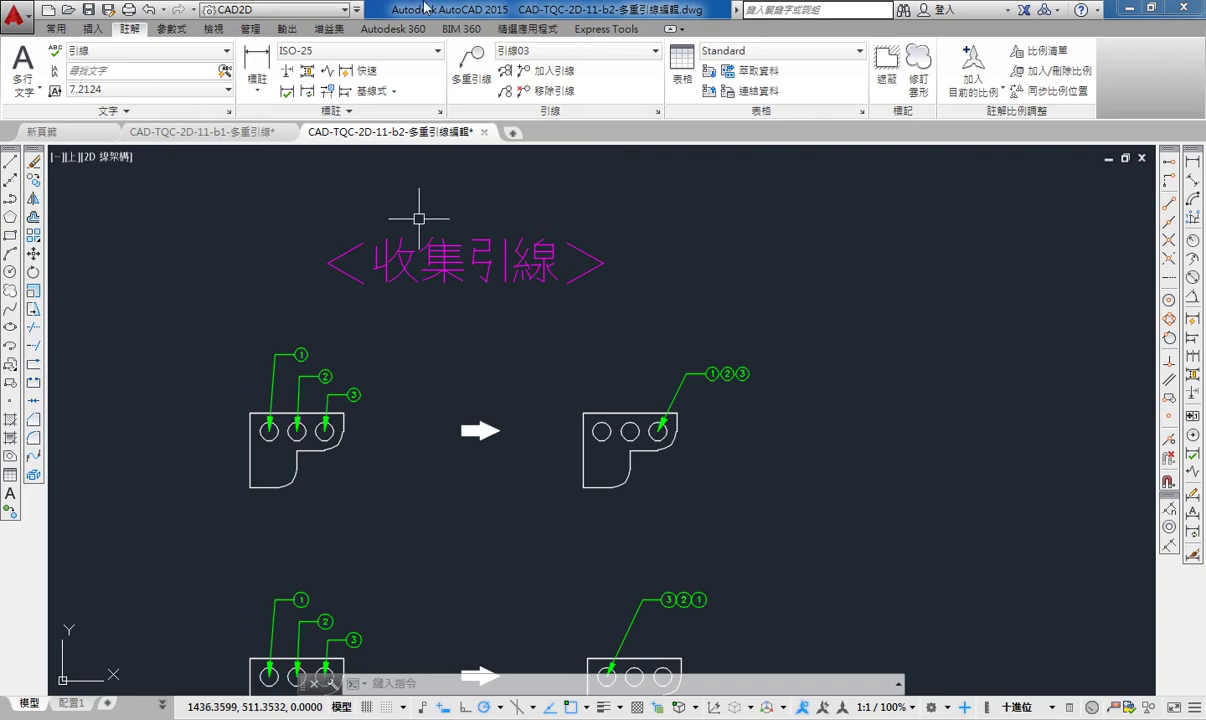
middle_drag(484, 396, 458, 360)
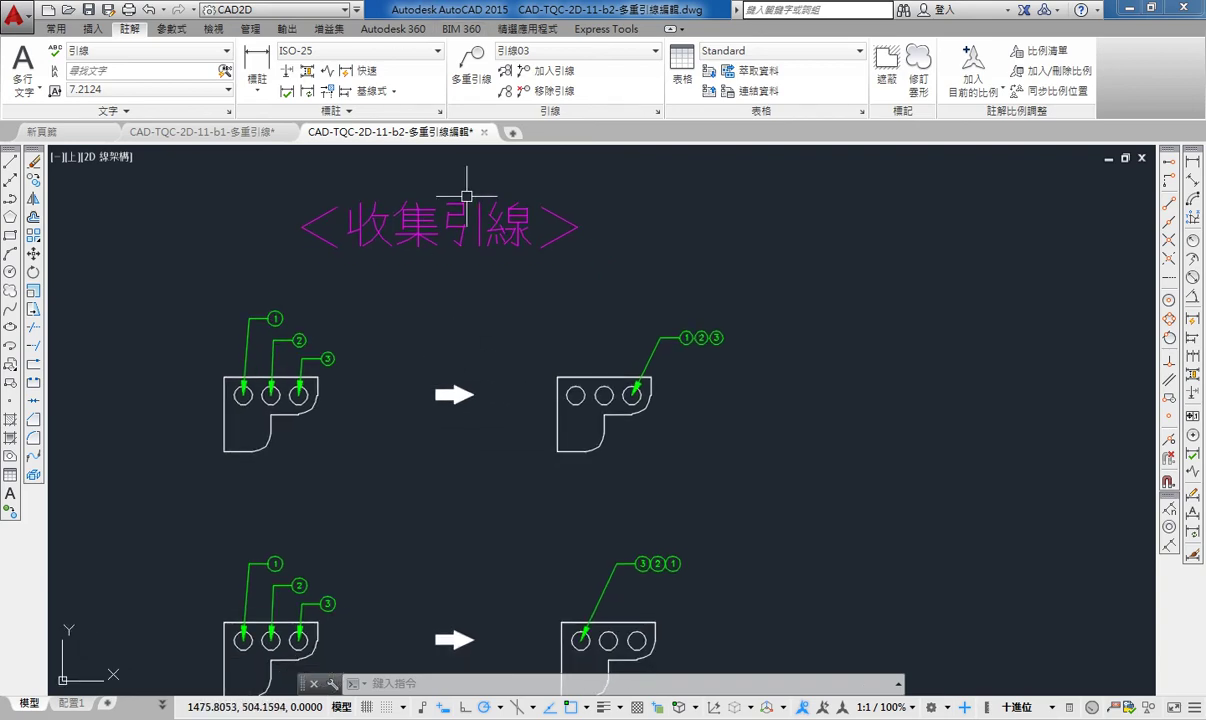
click(510, 97)
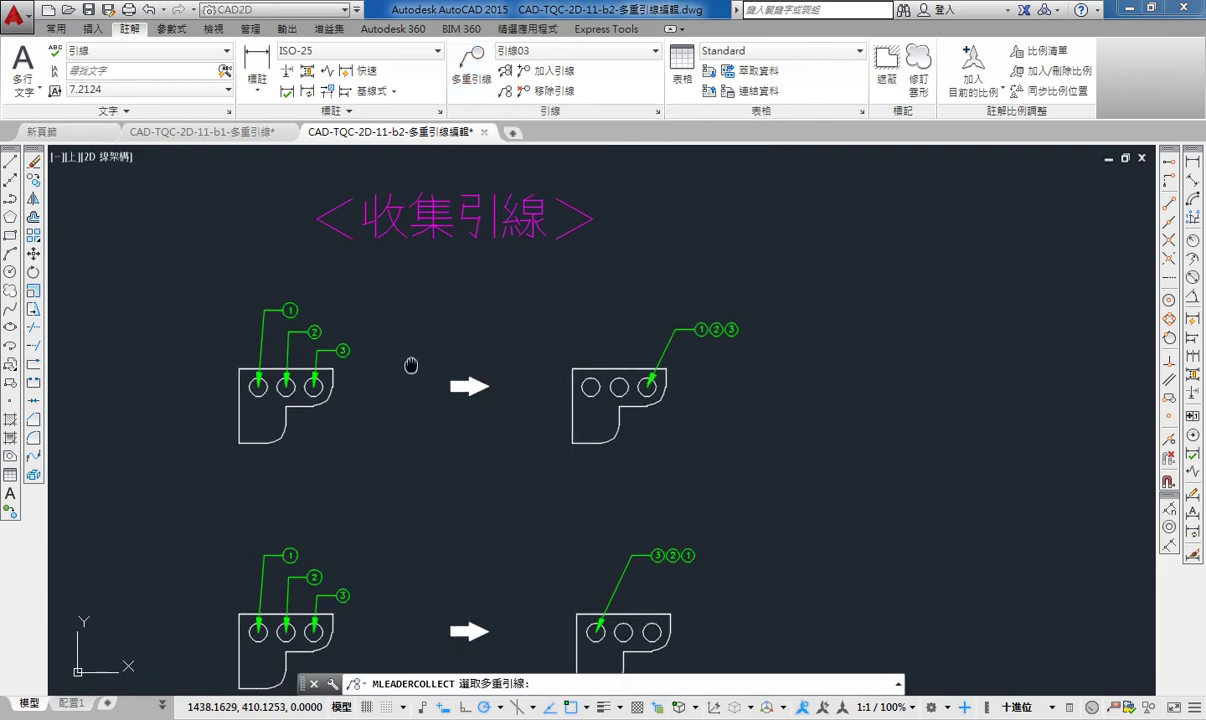
scroll(380, 370, up, 3)
scroll(400, 345, down, 1)
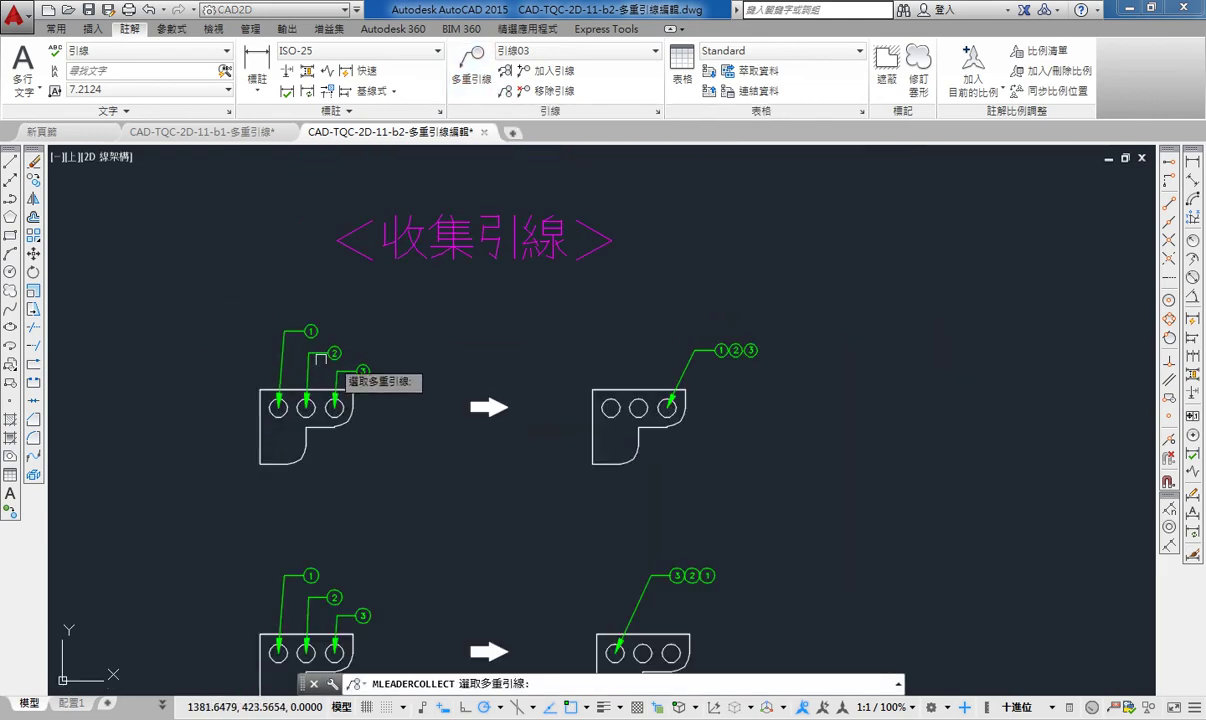
scroll(315, 350, up, 1)
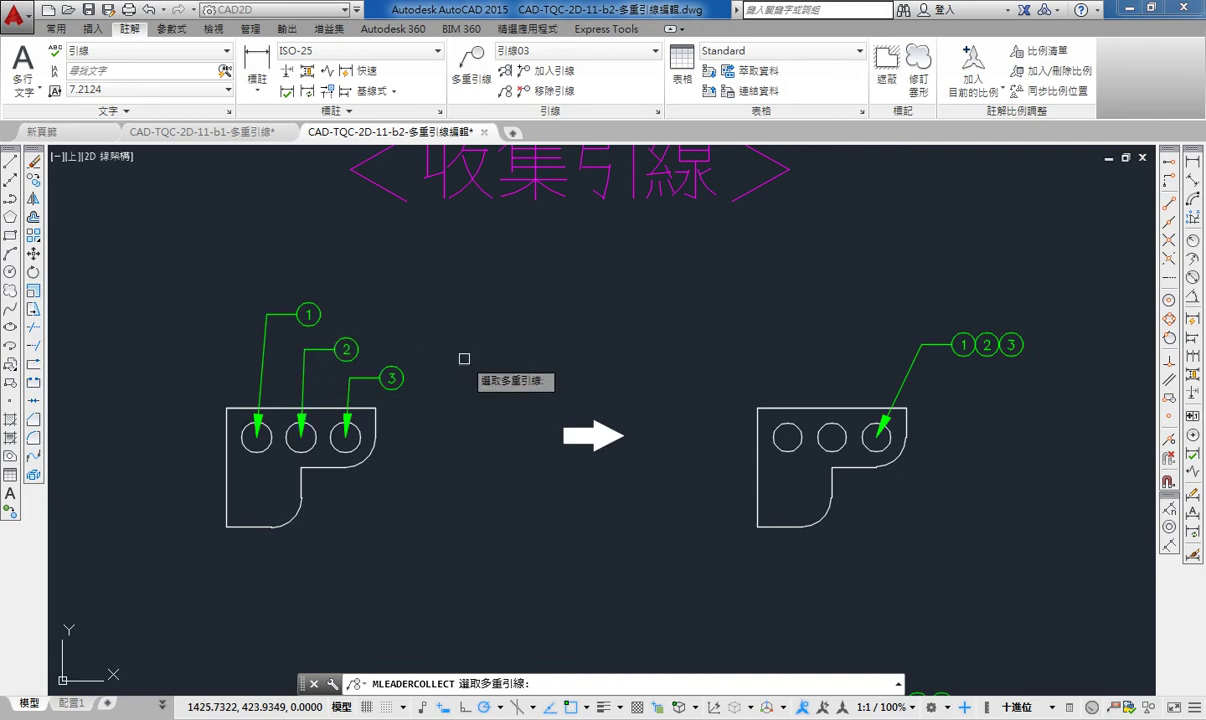
click(298, 315)
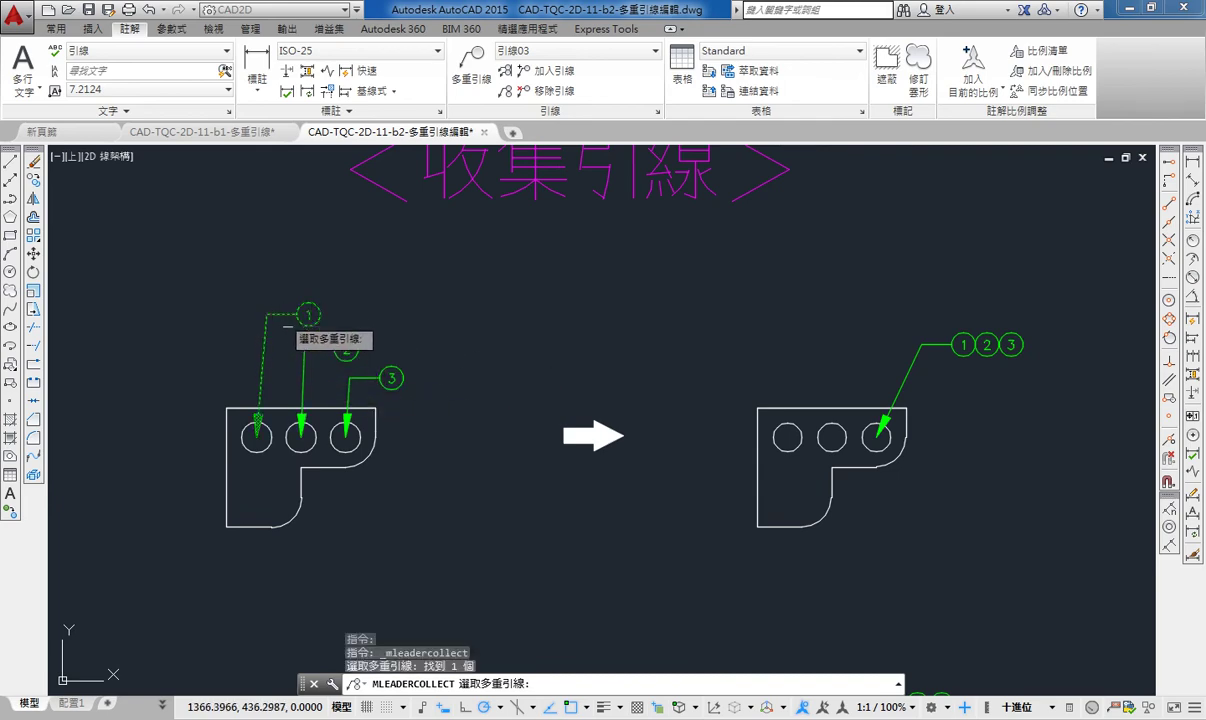
click(309, 351)
click(390, 377)
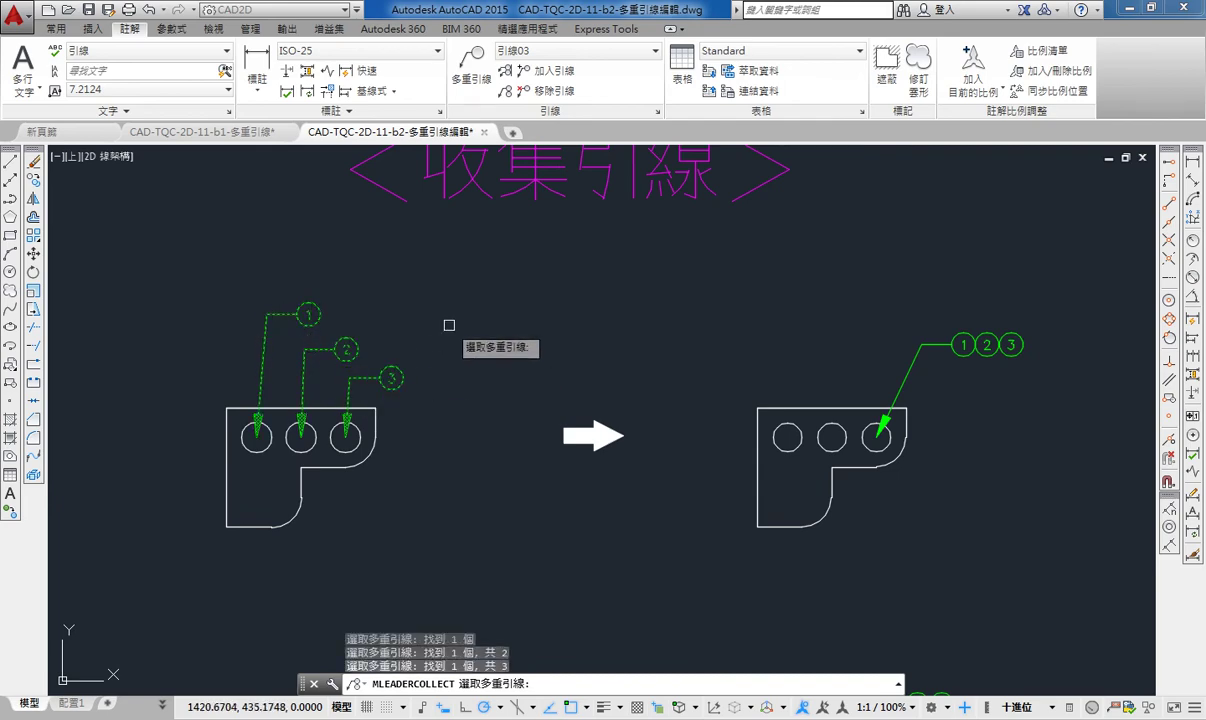
key(Return)
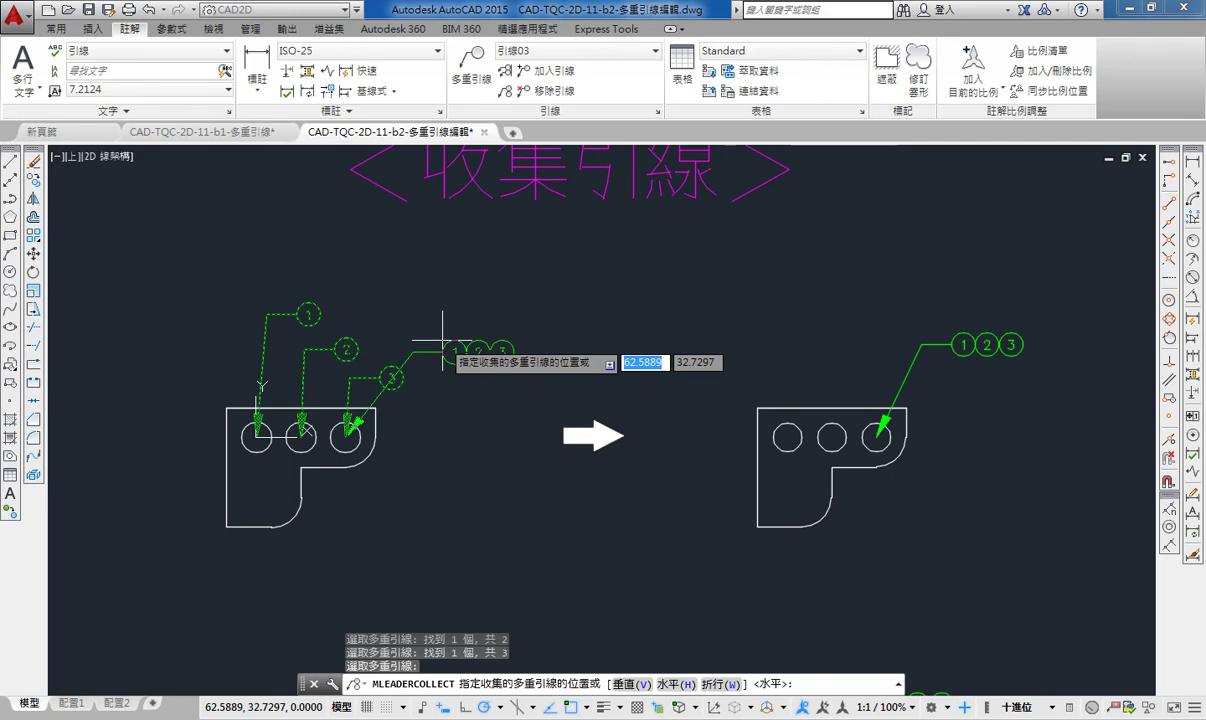
click(443, 341)
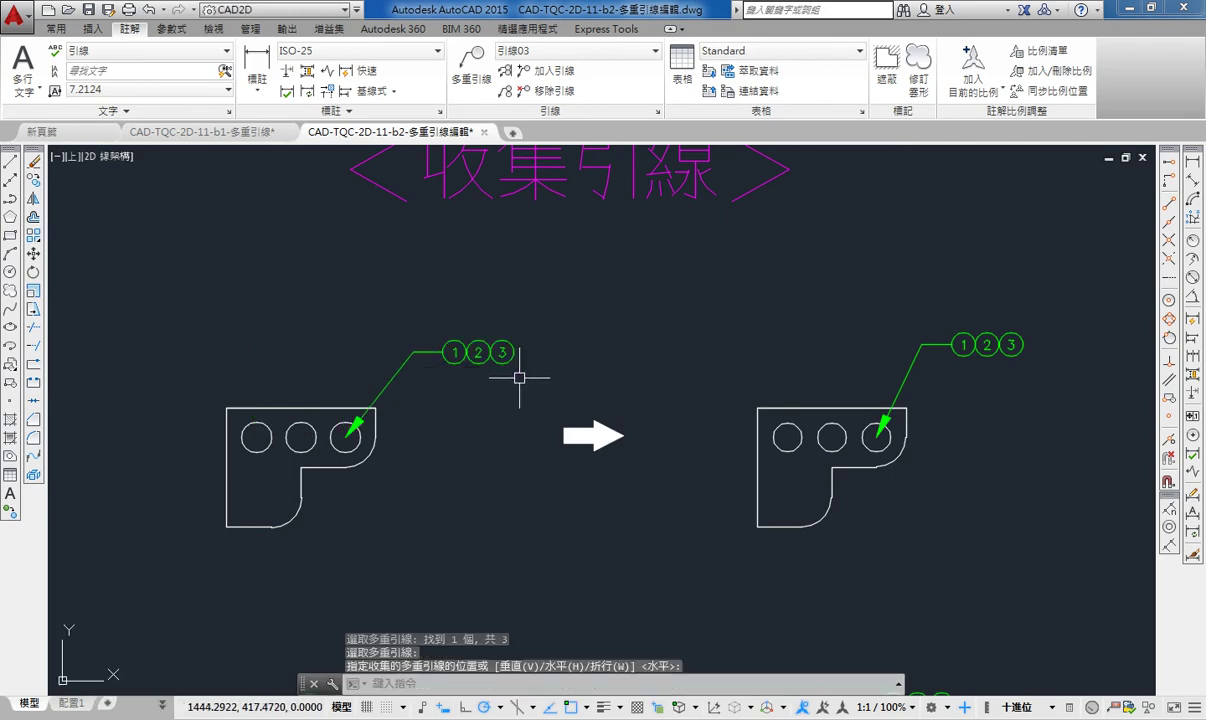
key(ctrl+z)
Step: Collect leaders ③, ② and ① into one ③②① callout placed above the part
scroll(350, 318, up, 2)
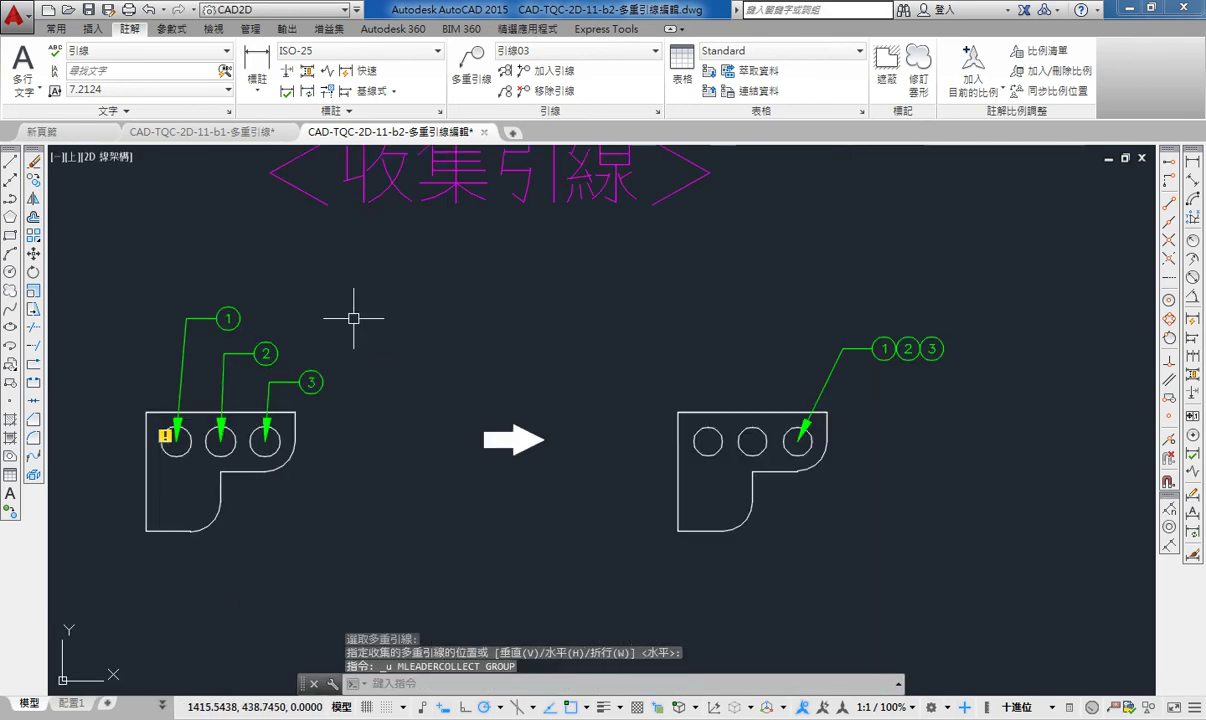
click(510, 92)
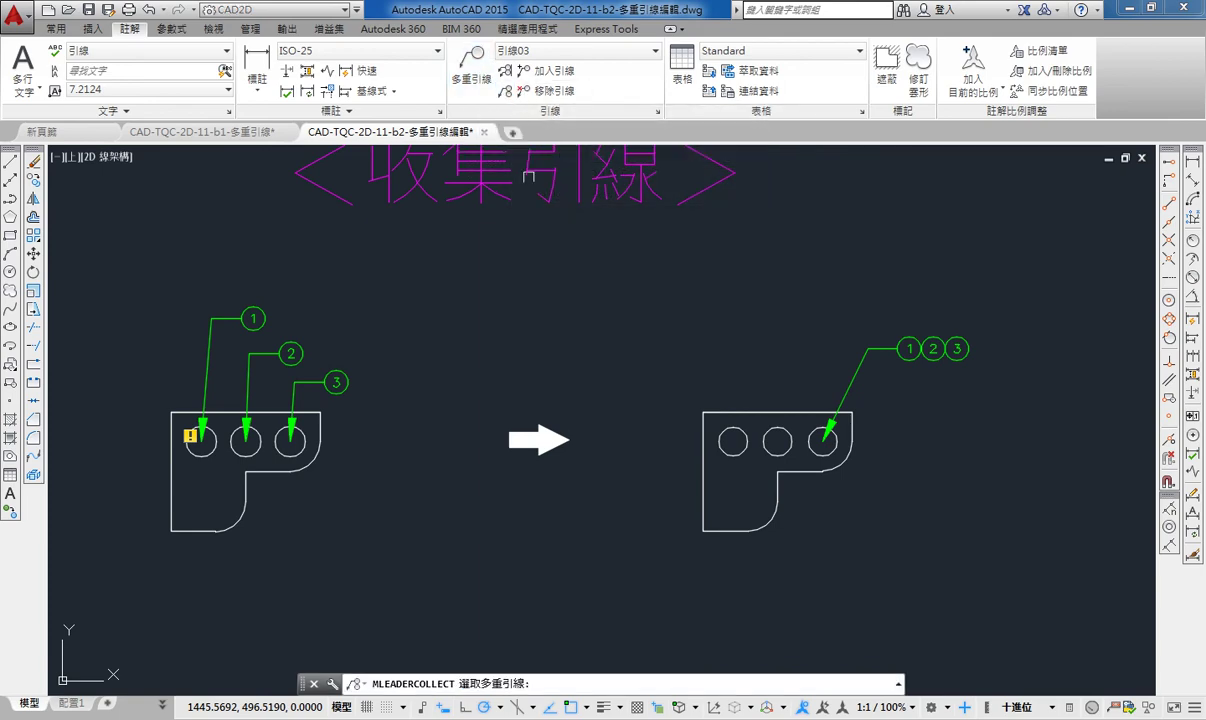
click(338, 382)
click(285, 353)
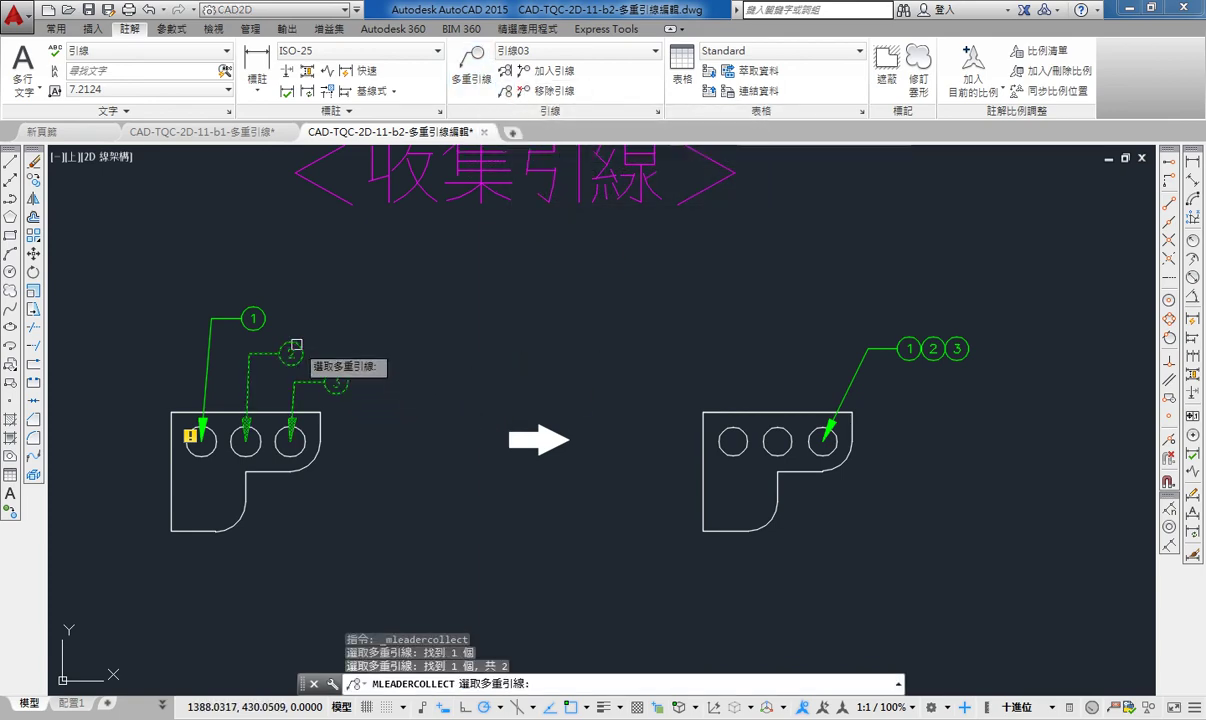
click(250, 316)
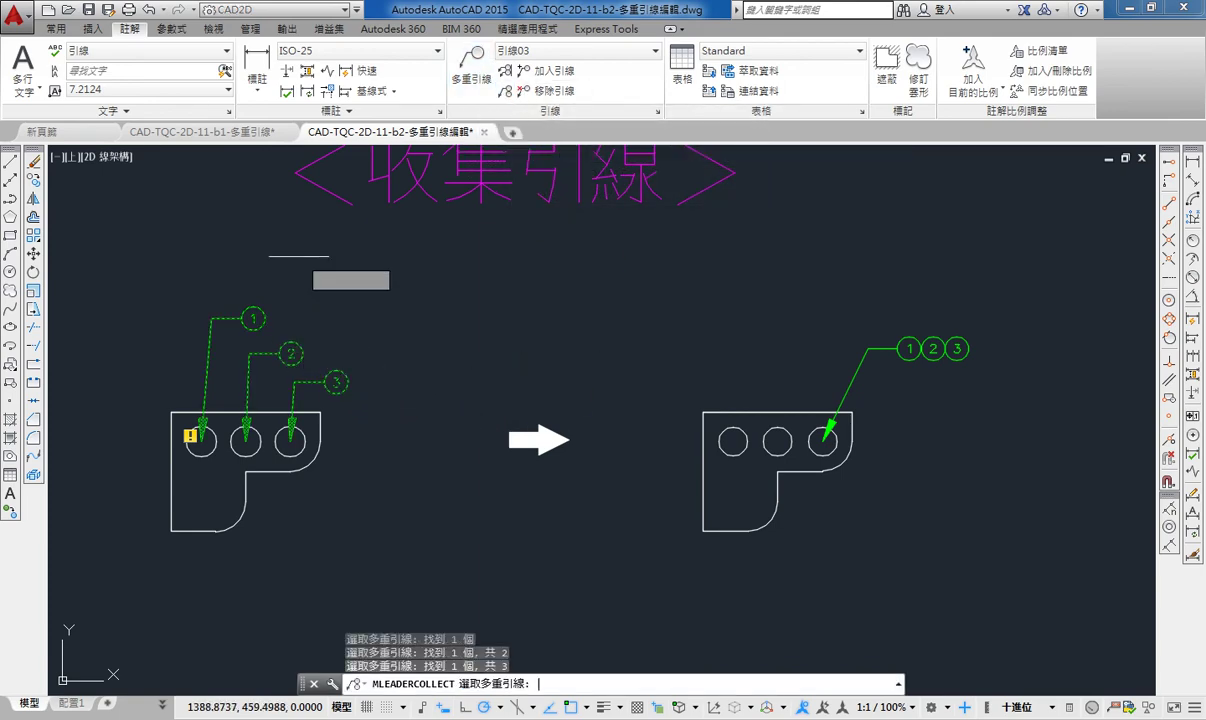
key(Return)
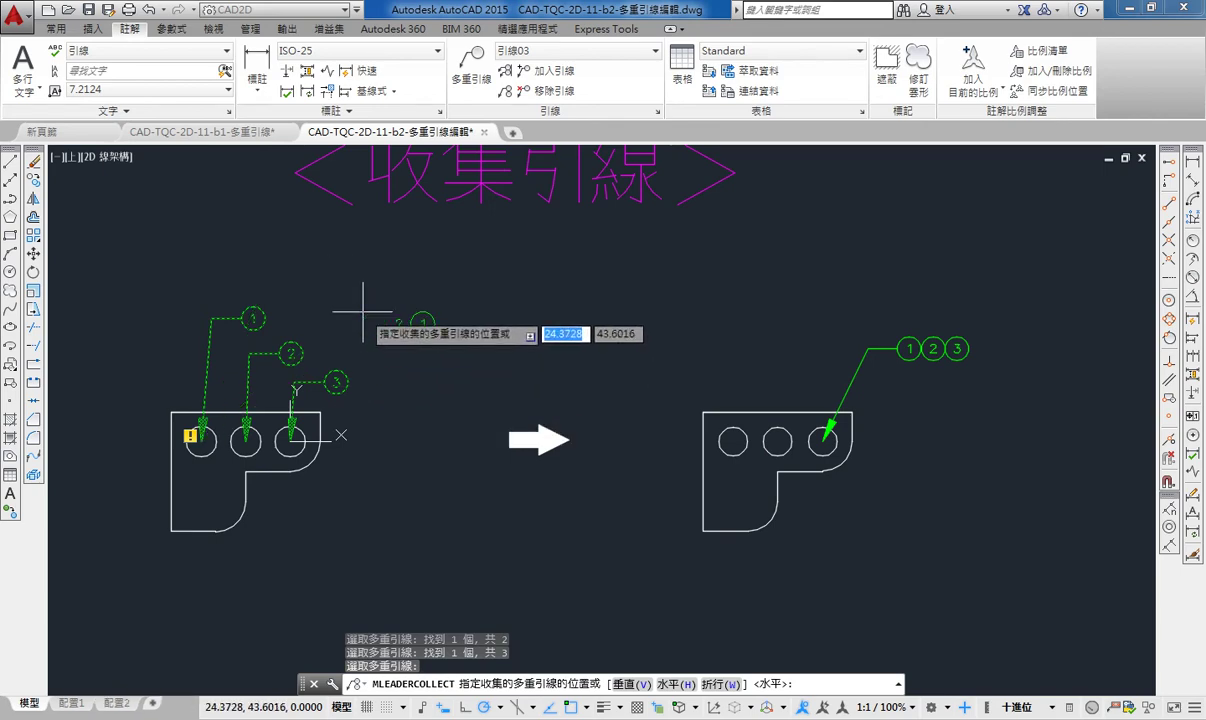
click(260, 265)
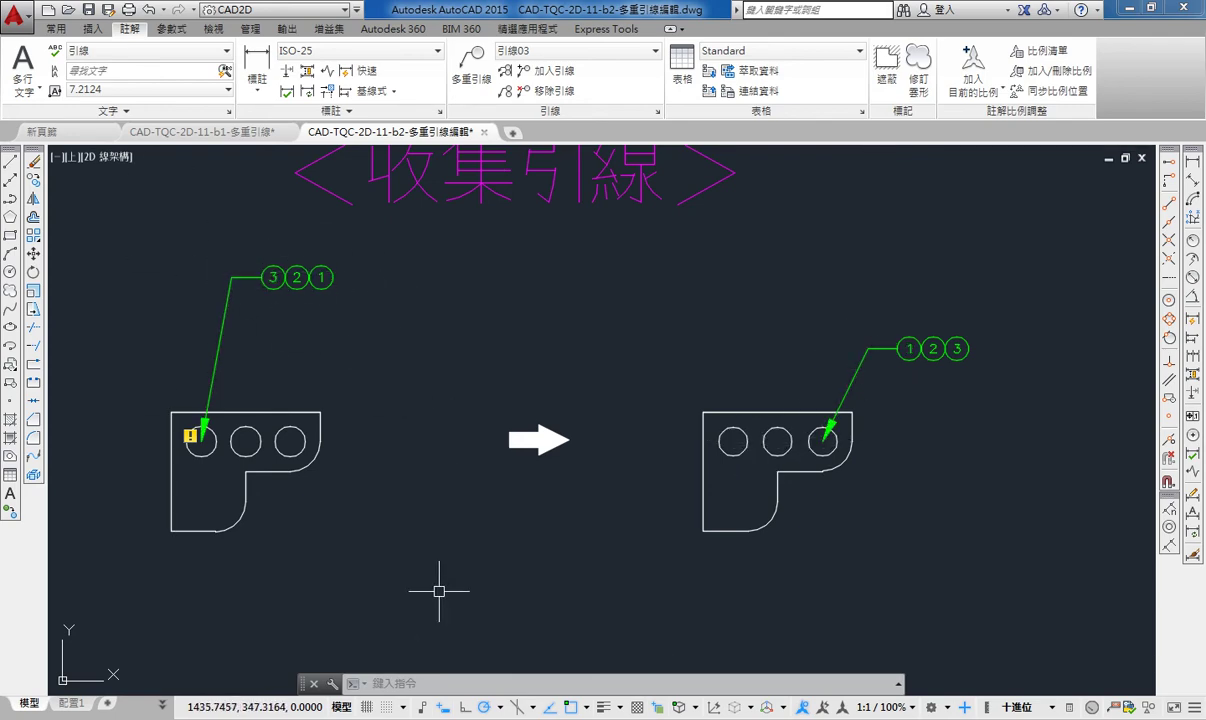
middle_drag(439, 591, 449, 193)
Step: Collect the 垂直V example's leaders ①②③ into one vertical (V) stack beside the part
middle_drag(373, 414, 384, 418)
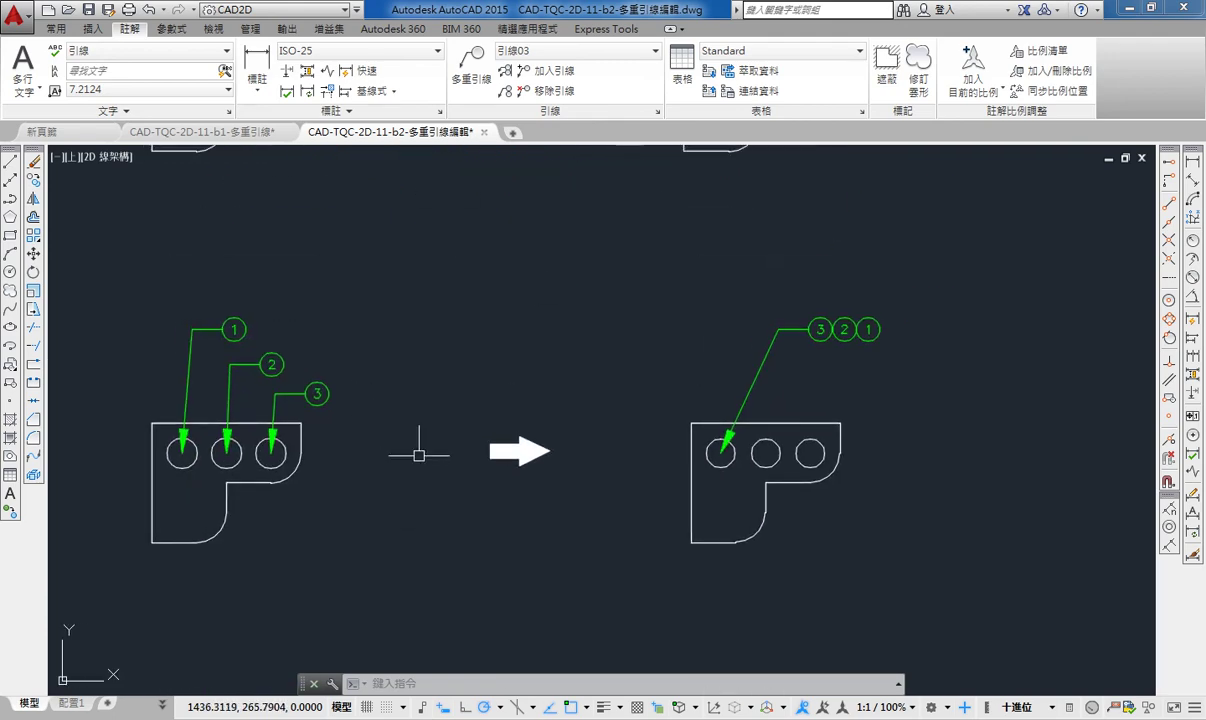
scroll(444, 484, down, 5)
scroll(465, 349, up, 4)
middle_drag(468, 572, 463, 393)
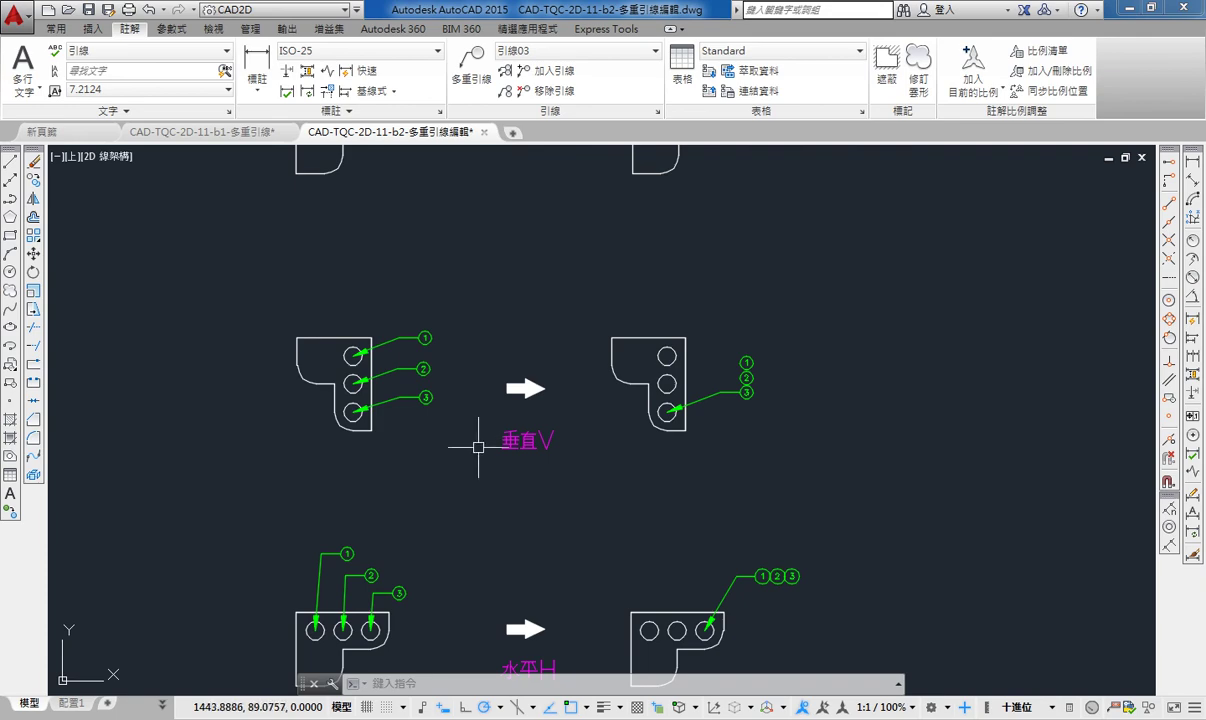
click(503, 91)
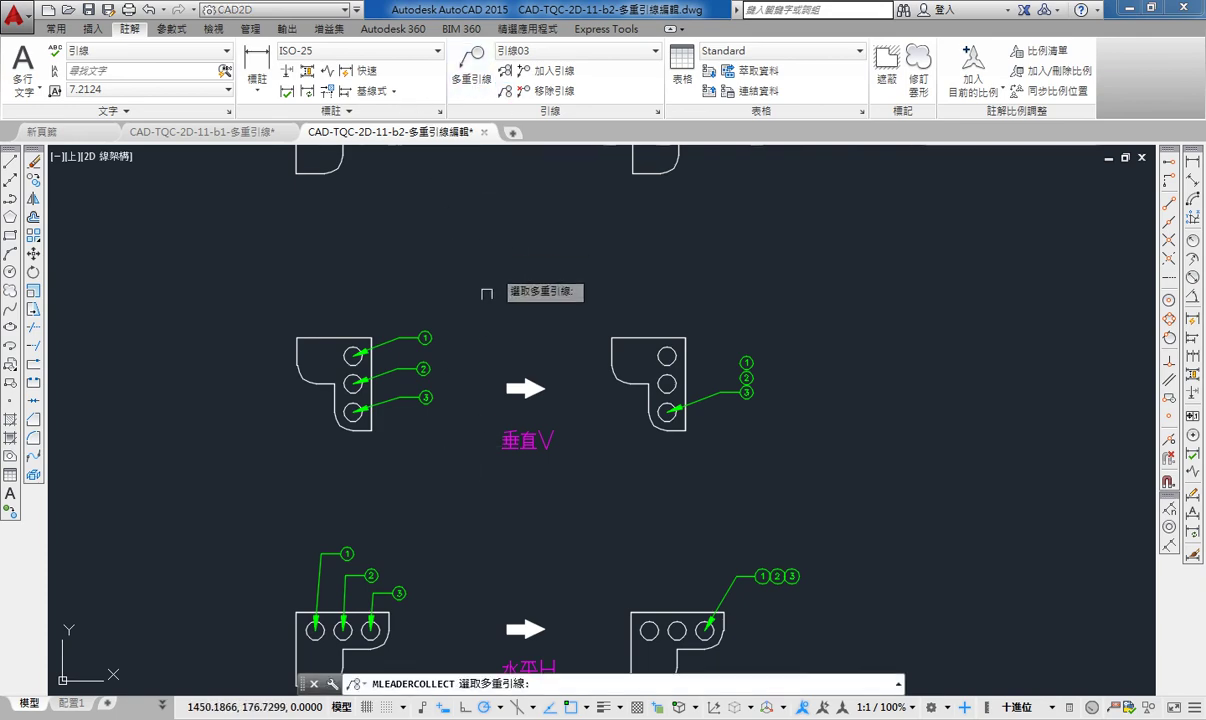
click(424, 338)
click(424, 368)
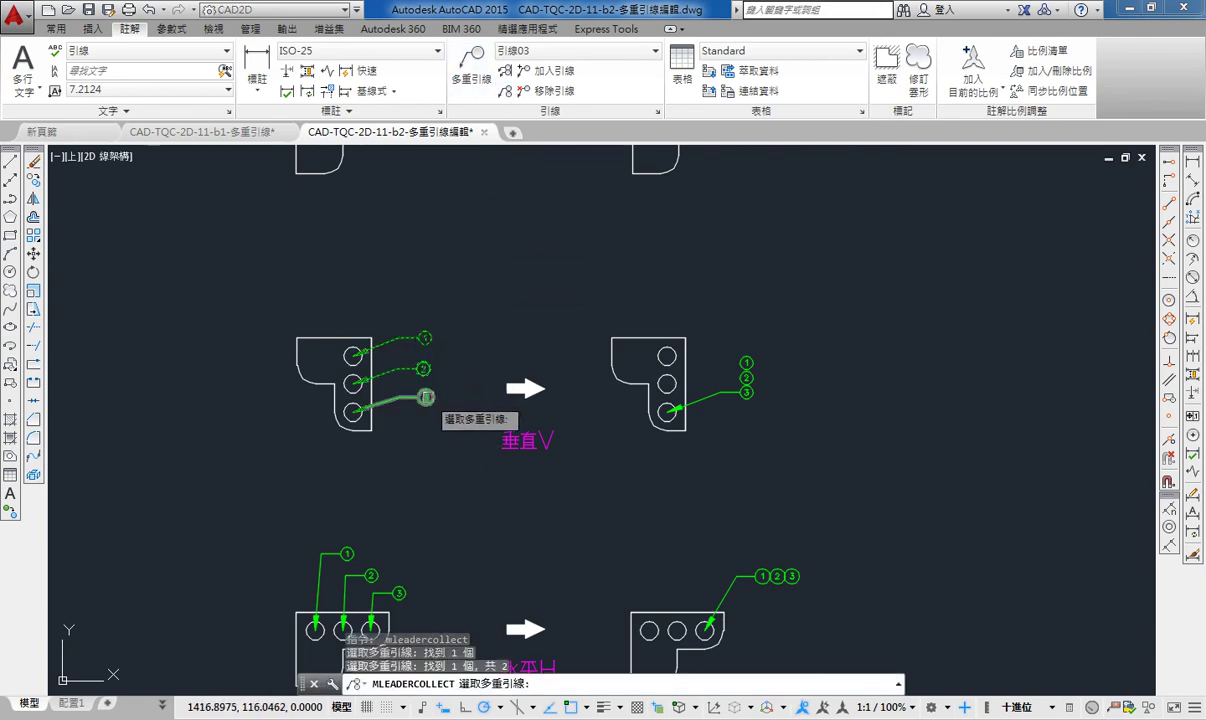
click(425, 397)
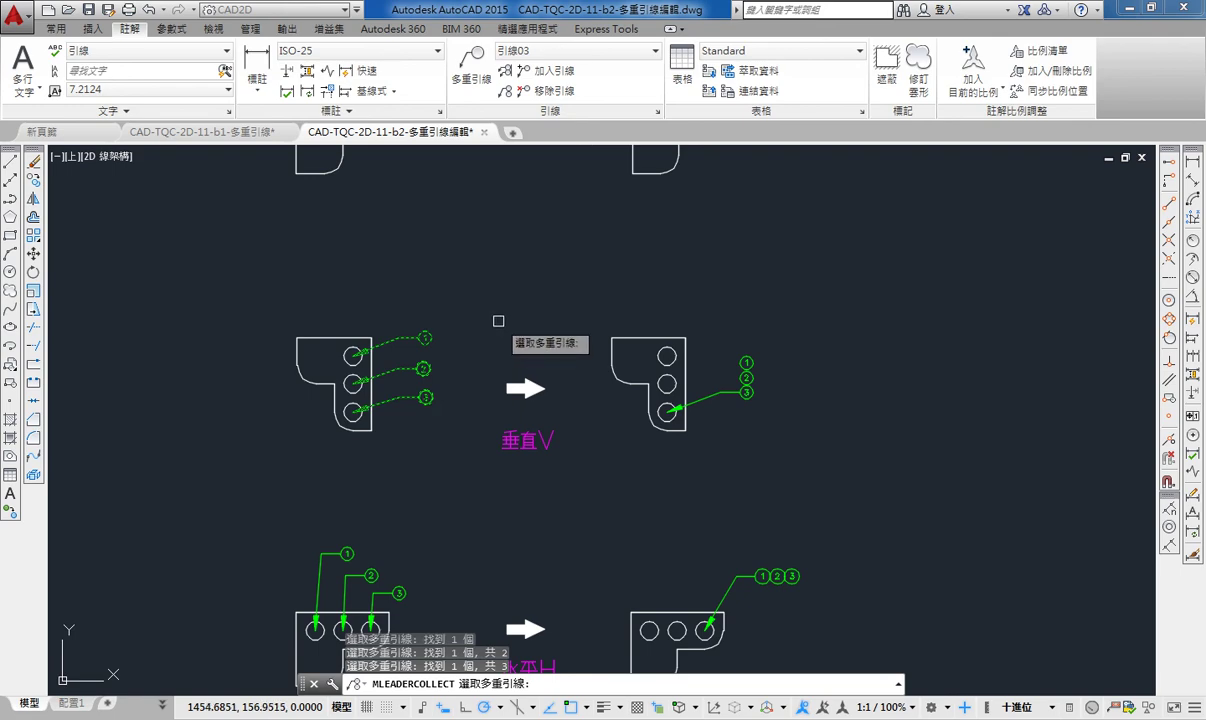
key(Return)
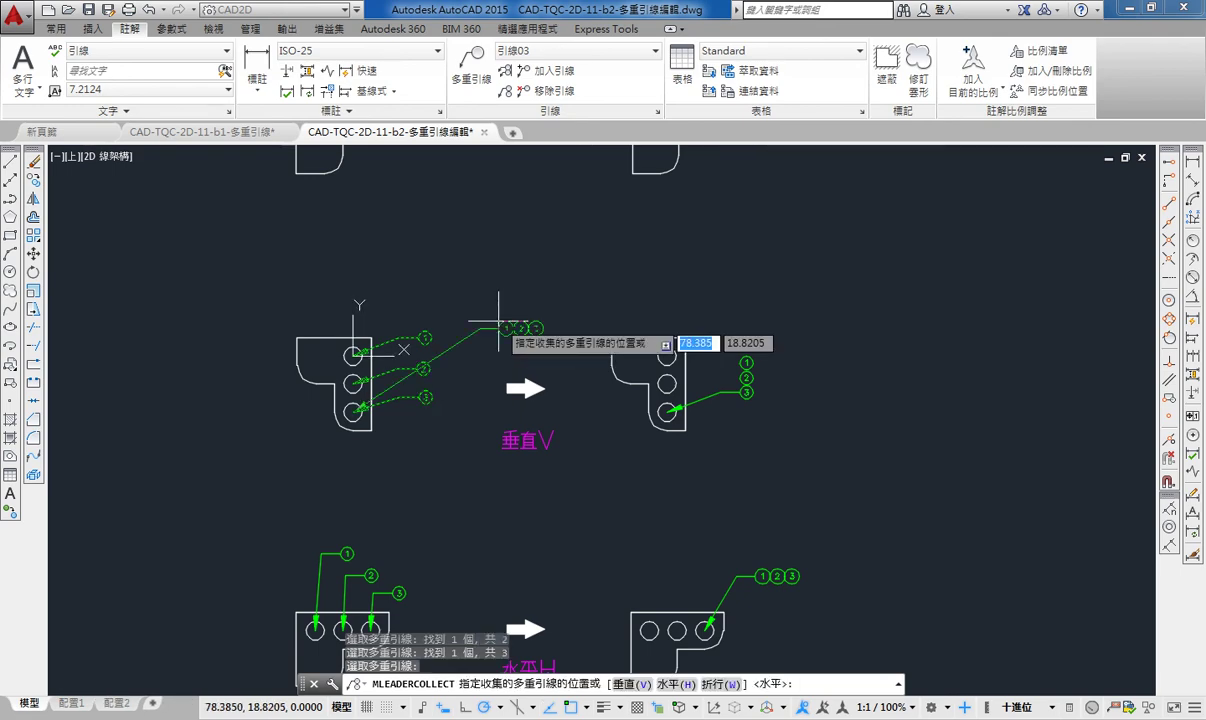
click(644, 688)
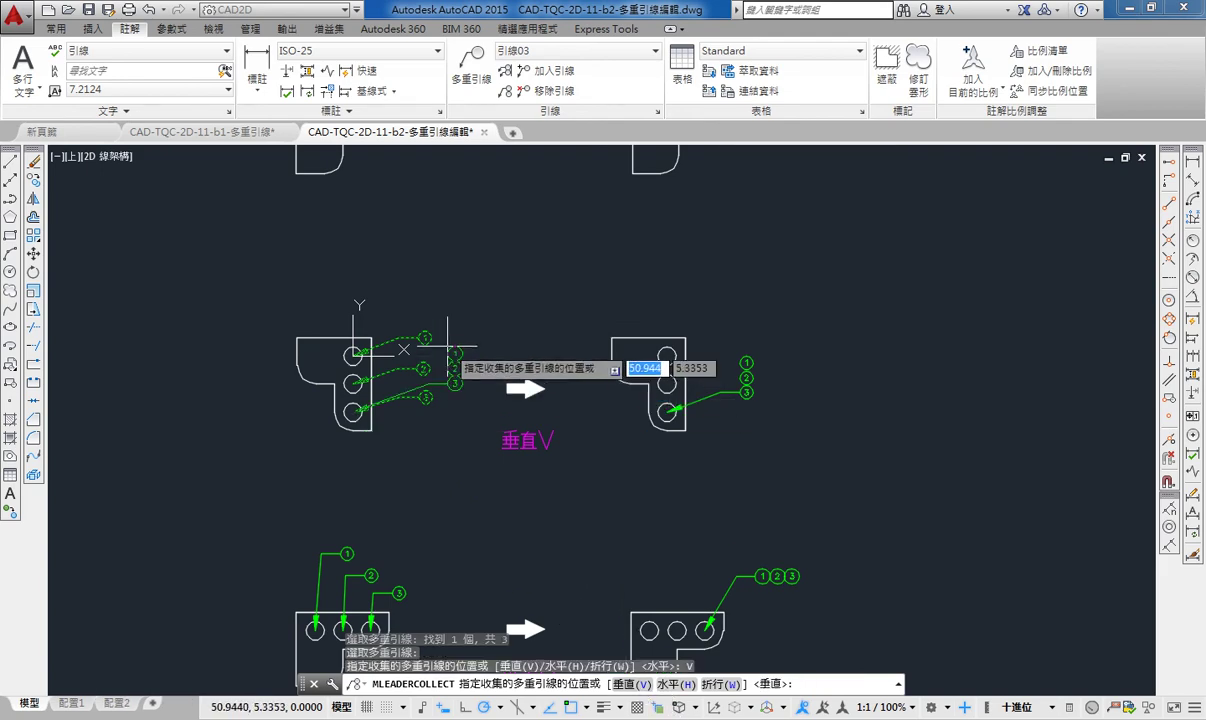
click(453, 384)
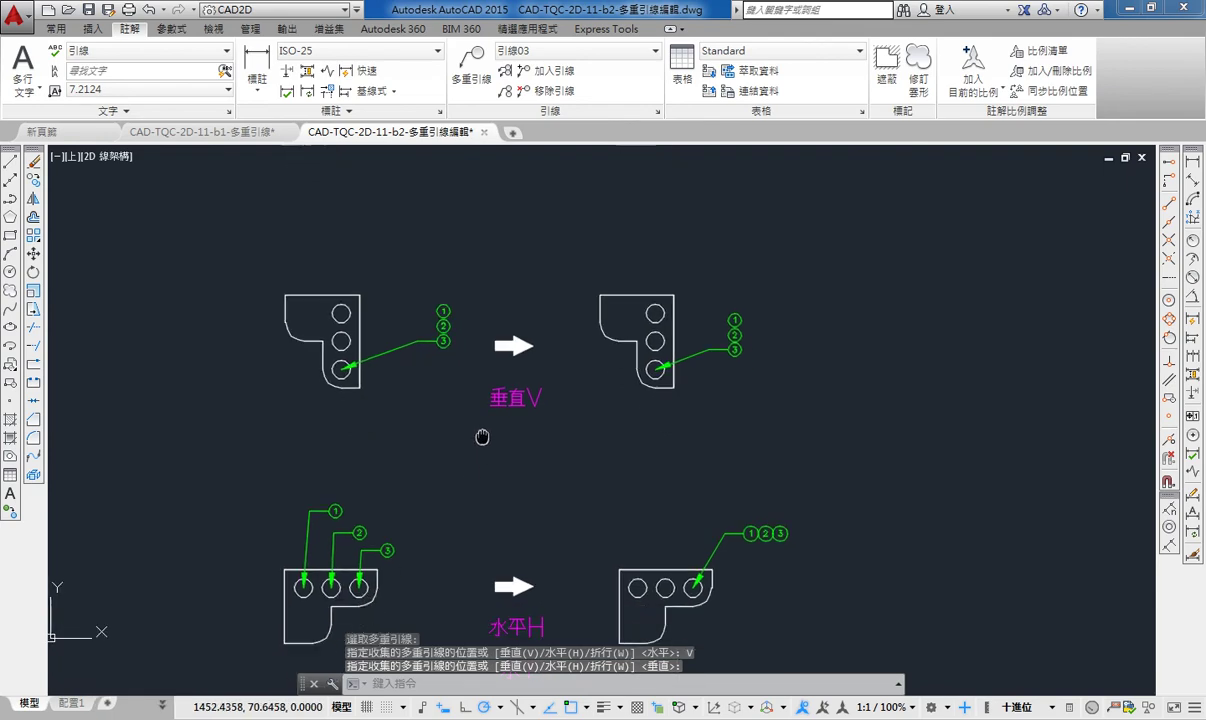
middle_drag(479, 430, 488, 285)
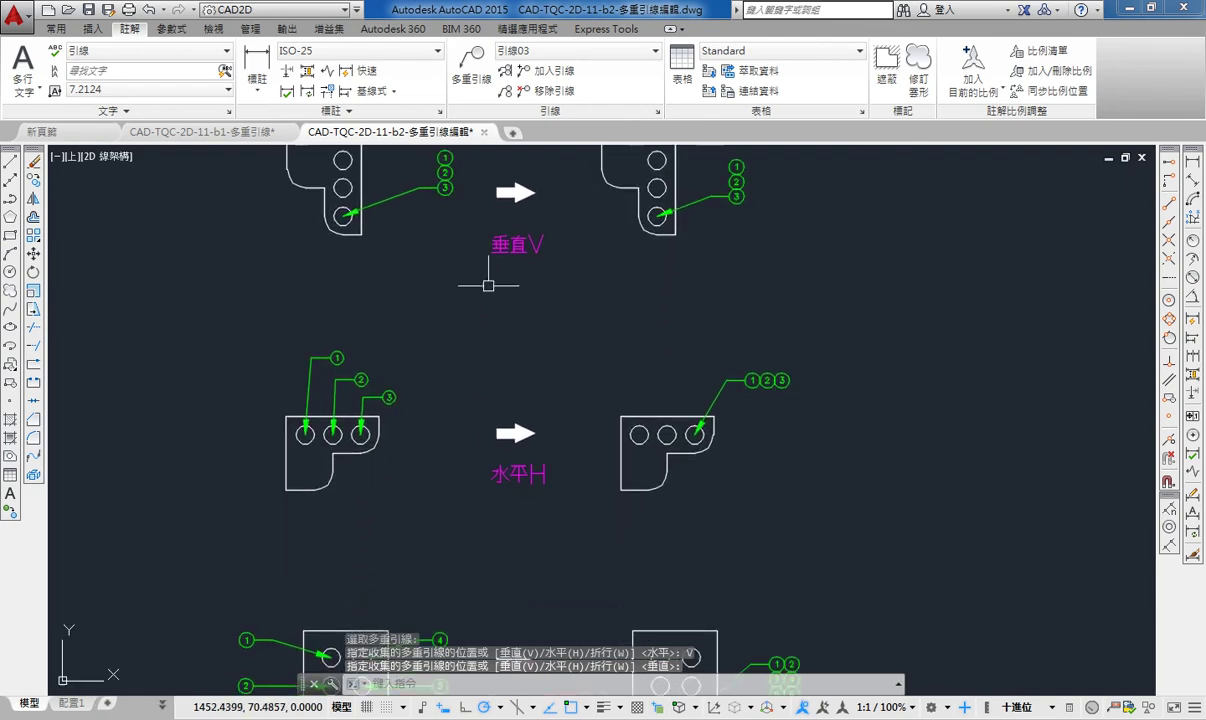
Step: Collect the 水平H example's three leaders with the horizontal (H) option, placed above the part
click(470, 70)
click(310, 370)
click(345, 380)
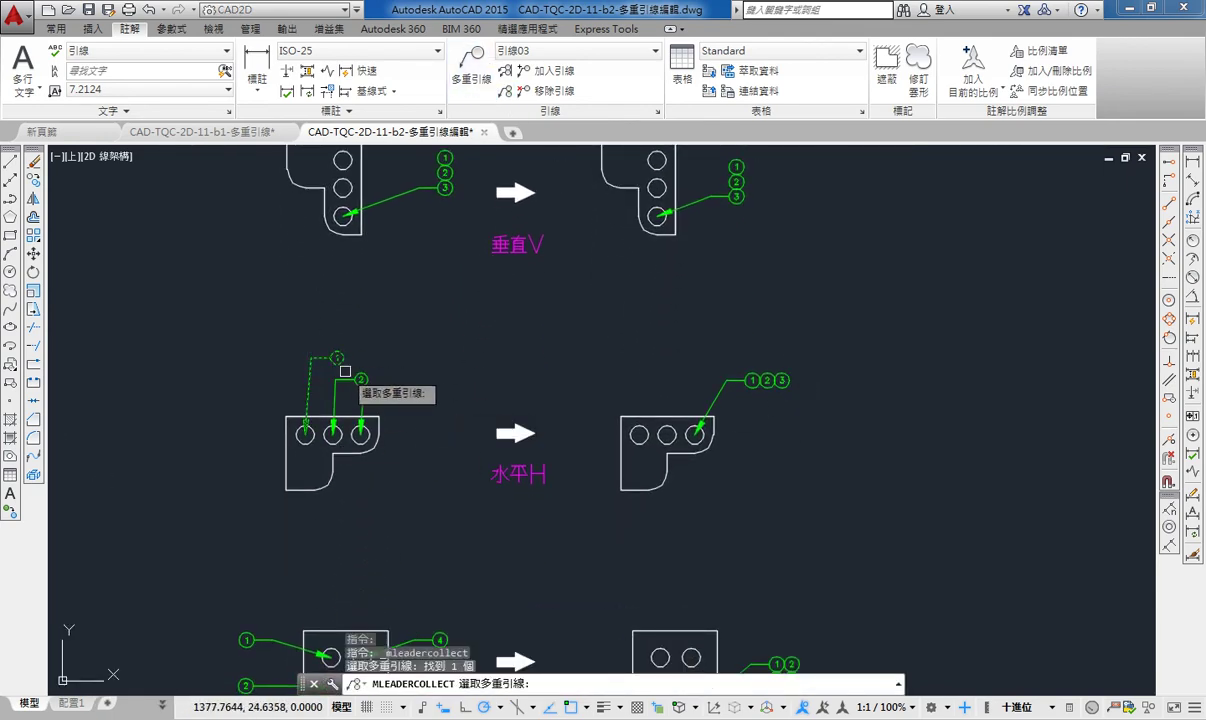
click(374, 397)
key(Return)
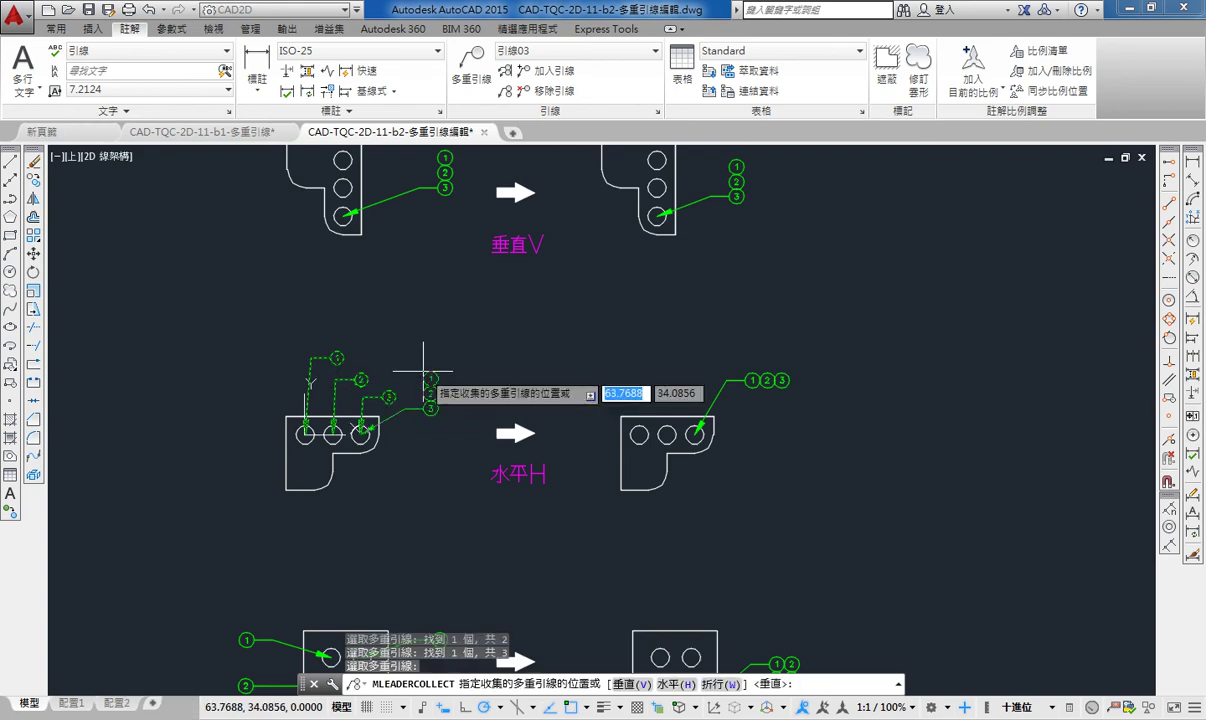
text(h)
key(Return)
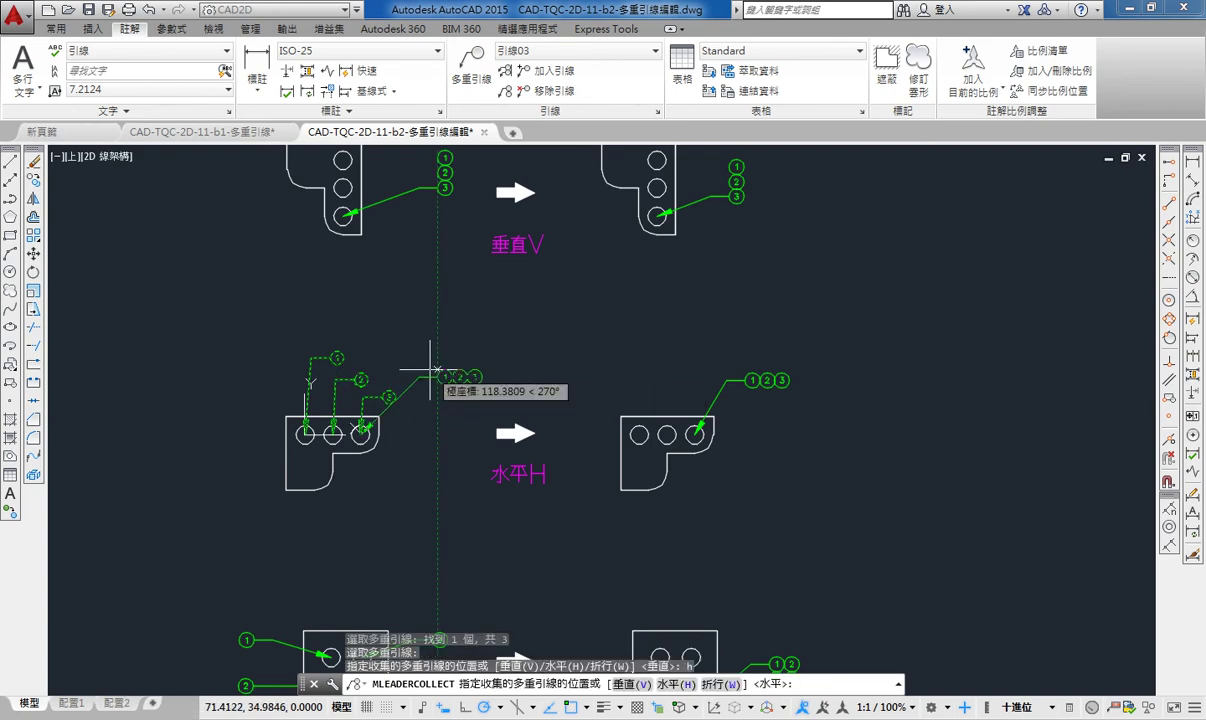
click(438, 367)
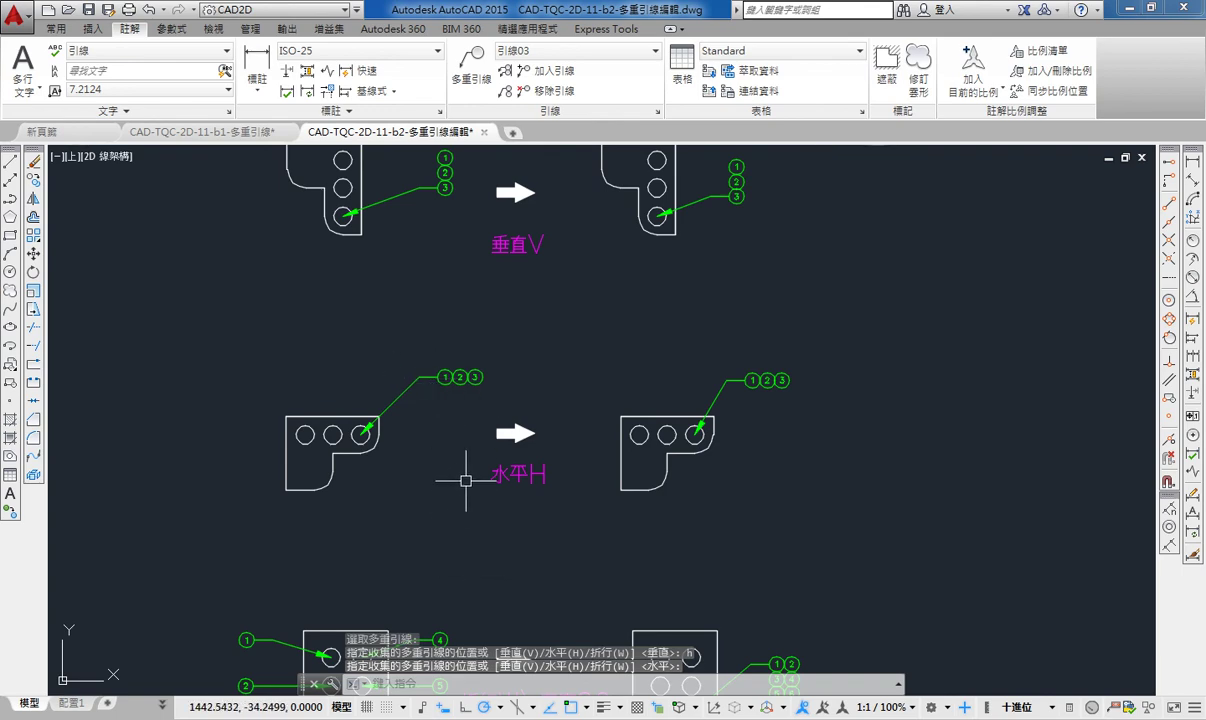
middle_drag(466, 481, 482, 369)
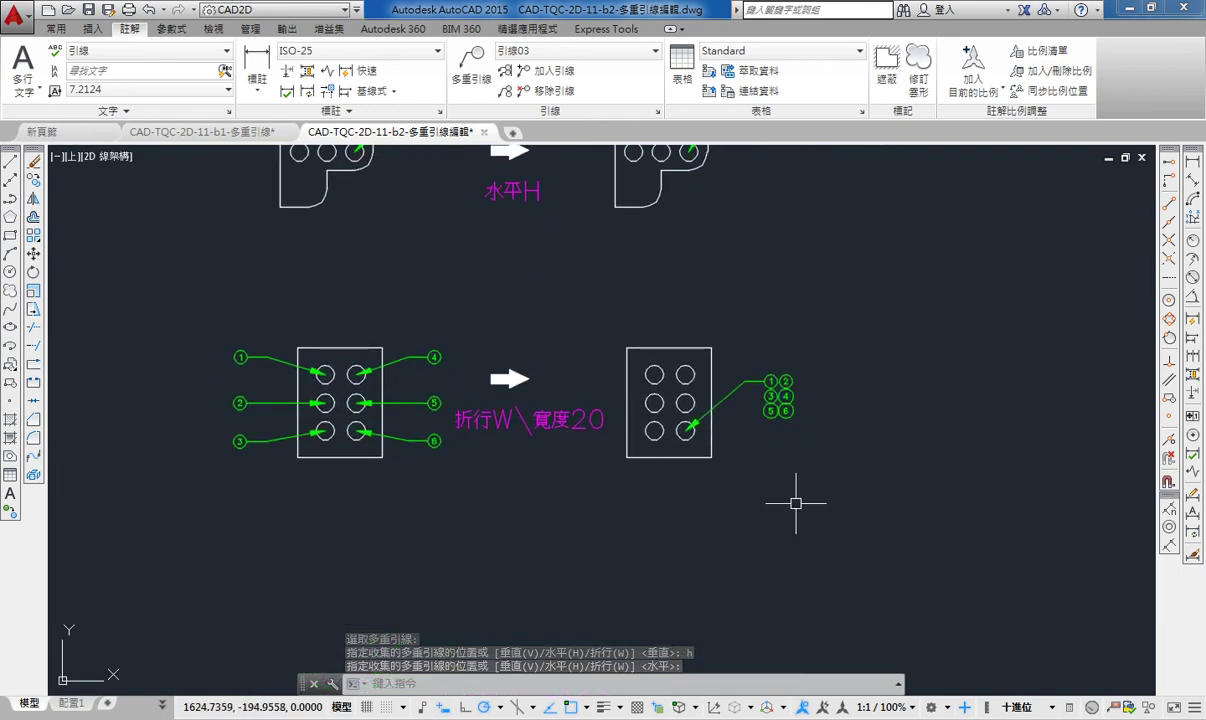
Step: Pan so both plates of the 折行W\寬度20 example fit on screen
scroll(792, 433, up, 2)
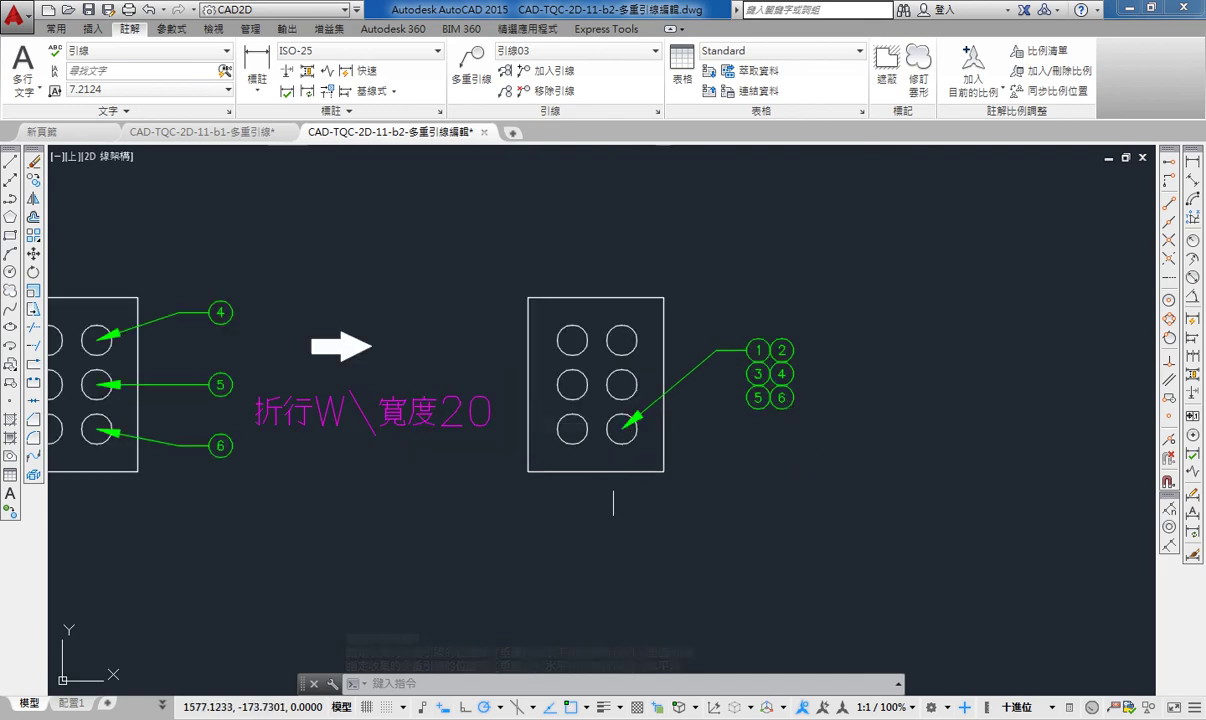
middle_drag(717, 464, 827, 467)
scroll(773, 508, down, 2)
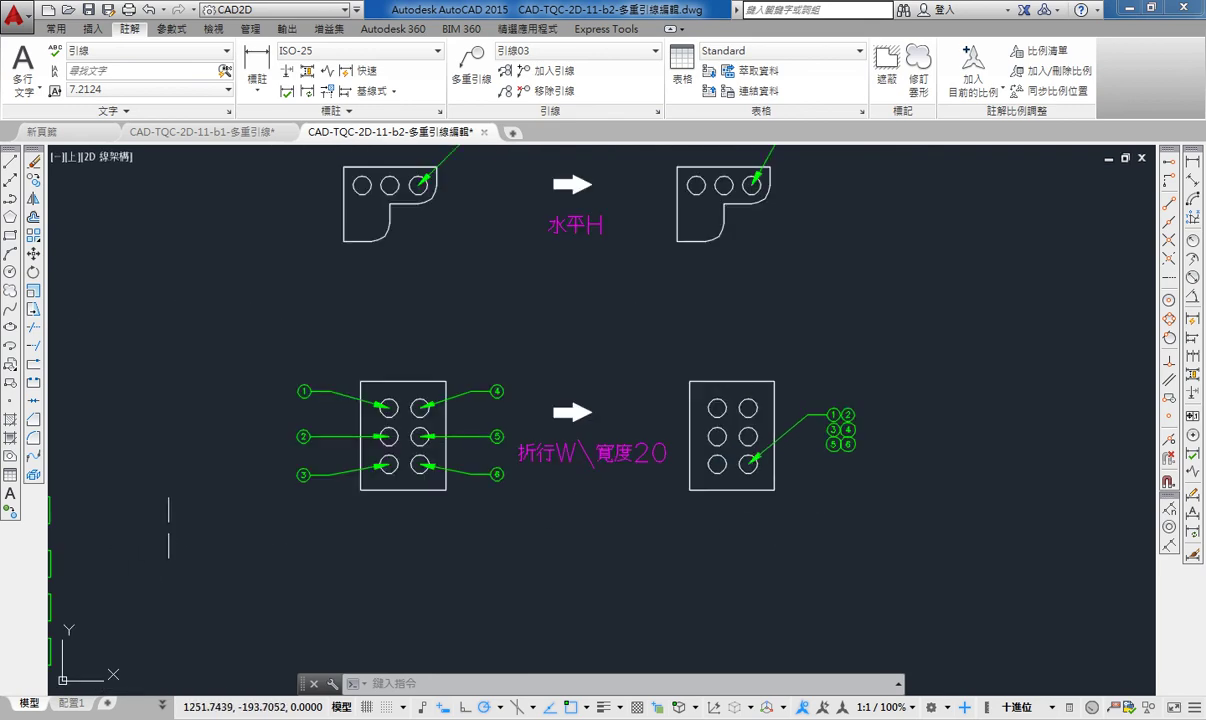
scroll(328, 490, up, 2)
middle_drag(328, 490, 218, 490)
middle_drag(281, 332, 237, 332)
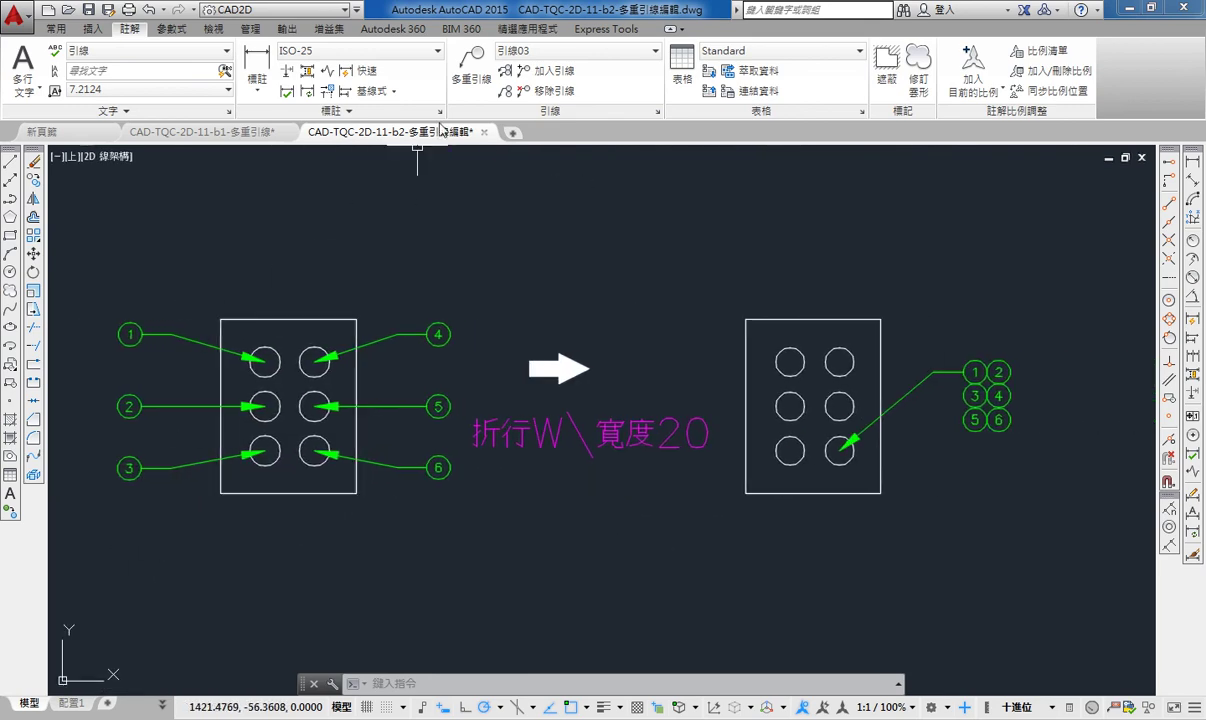
Step: Start collecting and pick all six wrap-example leaders ①–⑥ across both plates
click(507, 90)
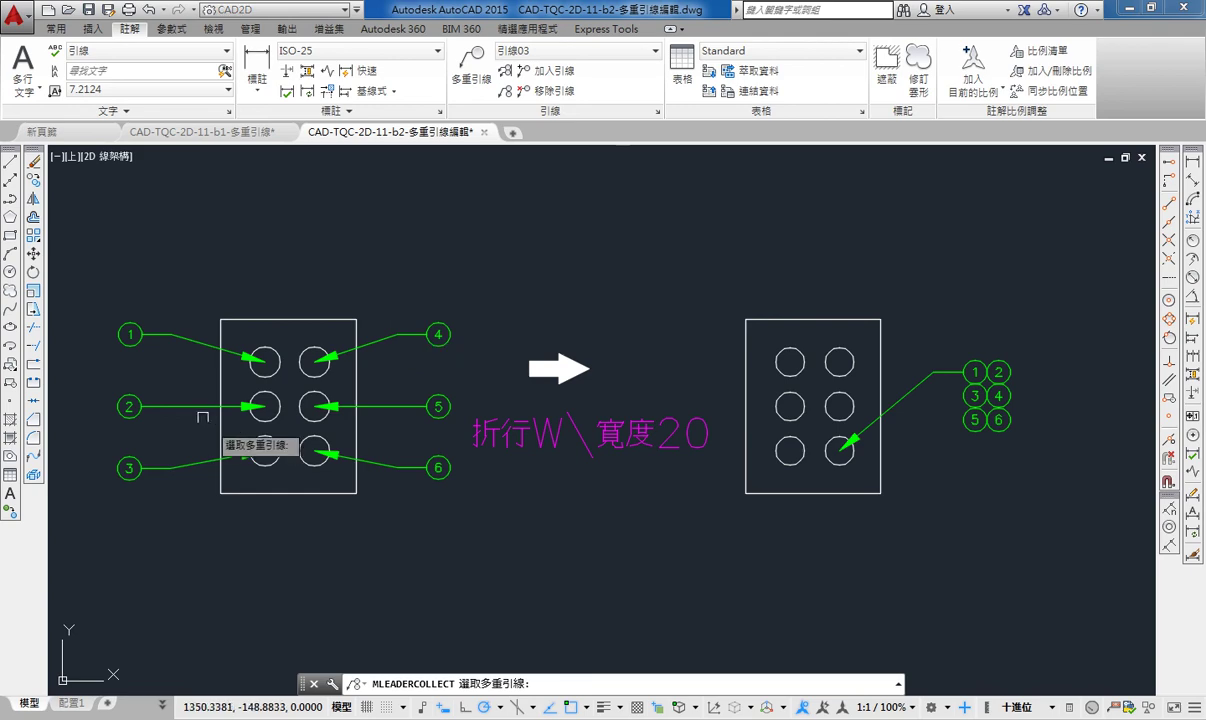
click(127, 333)
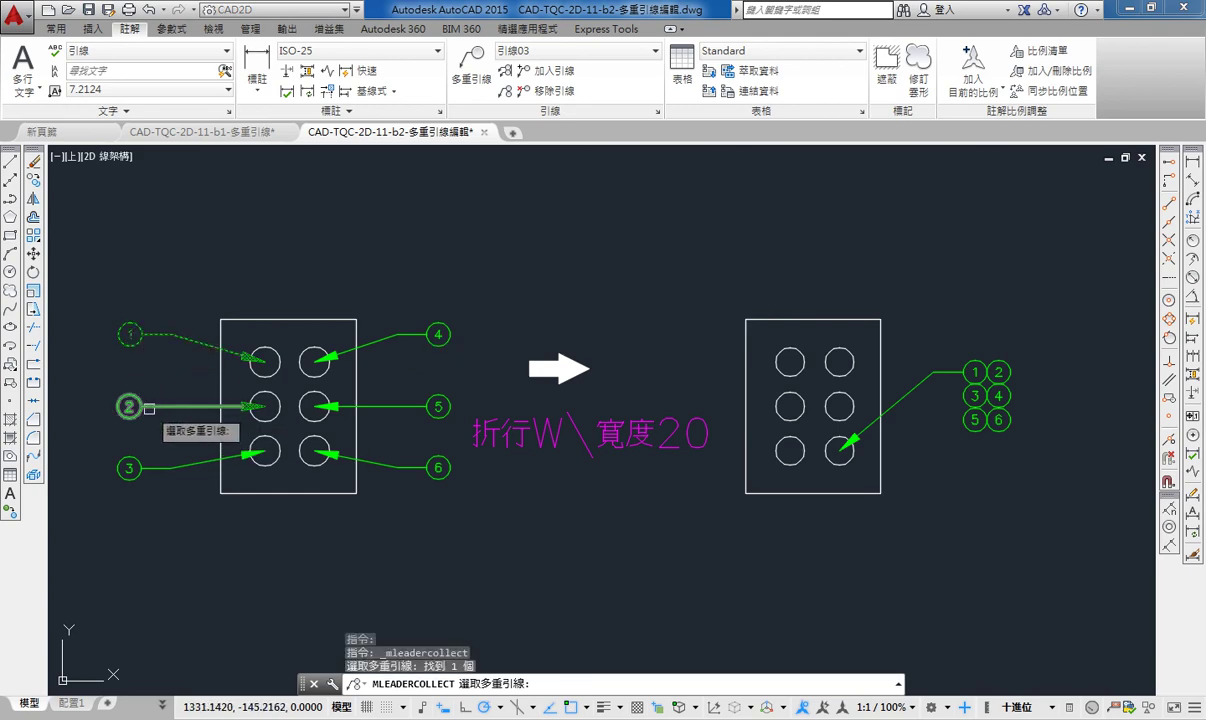
click(149, 408)
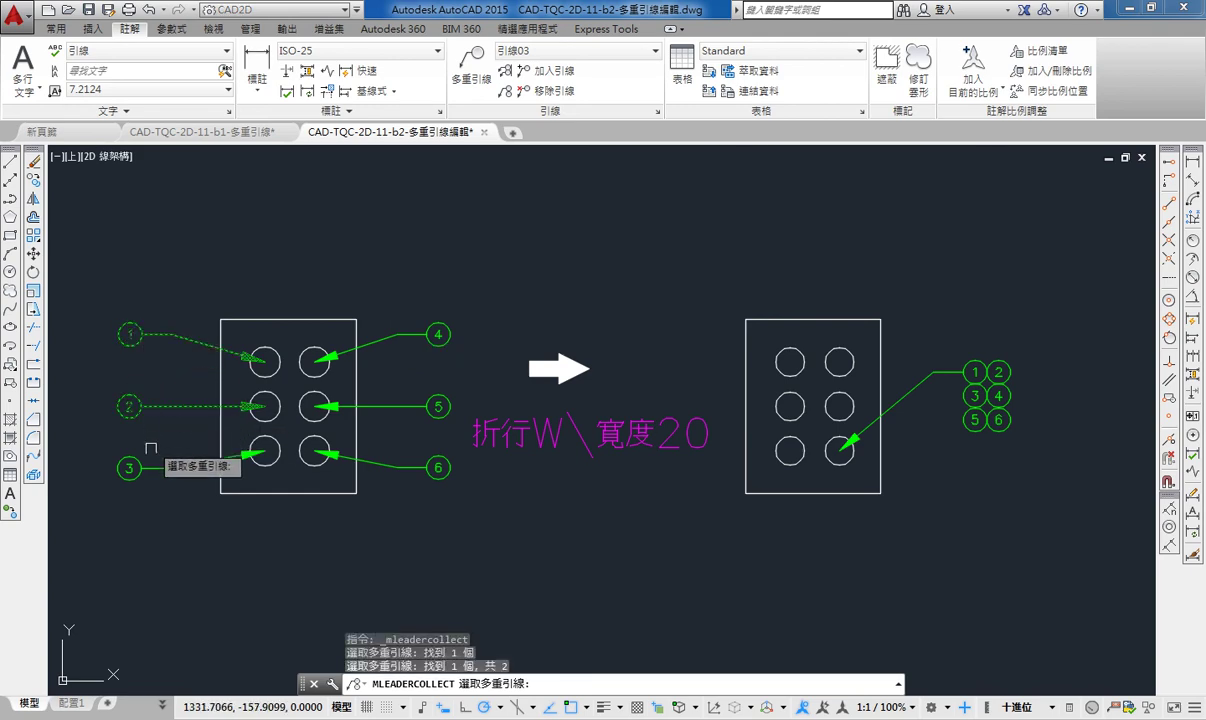
click(150, 466)
click(379, 343)
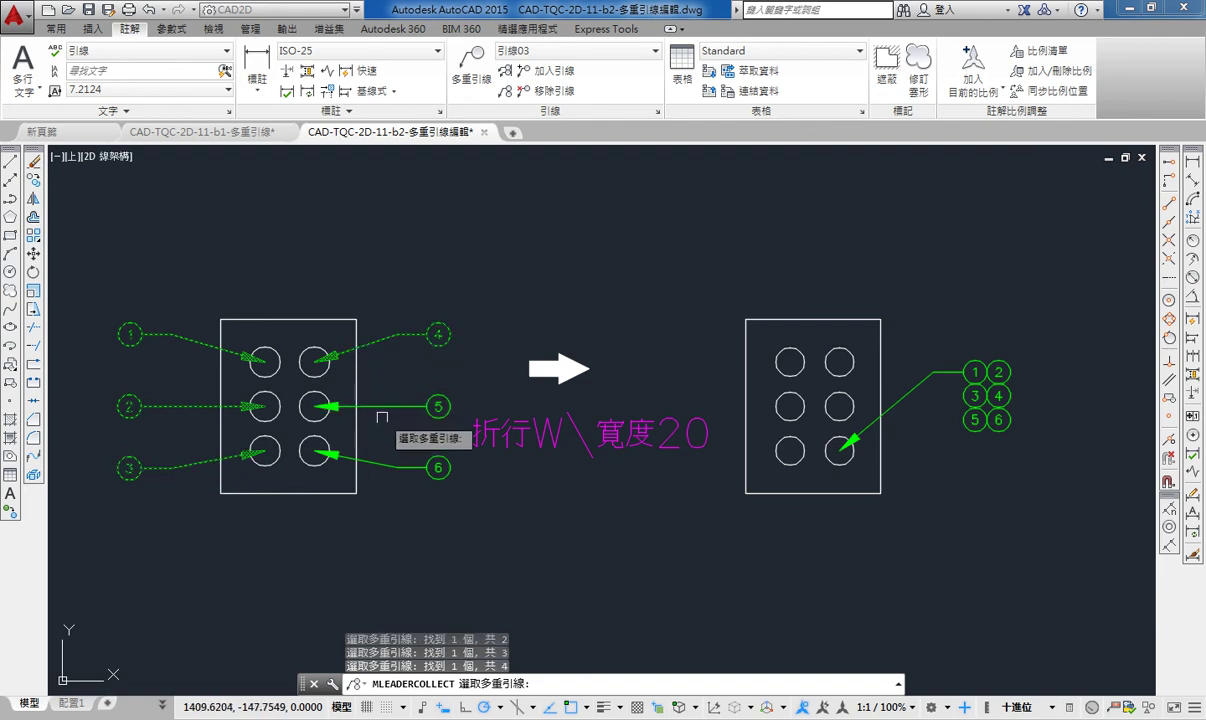
click(380, 406)
click(385, 463)
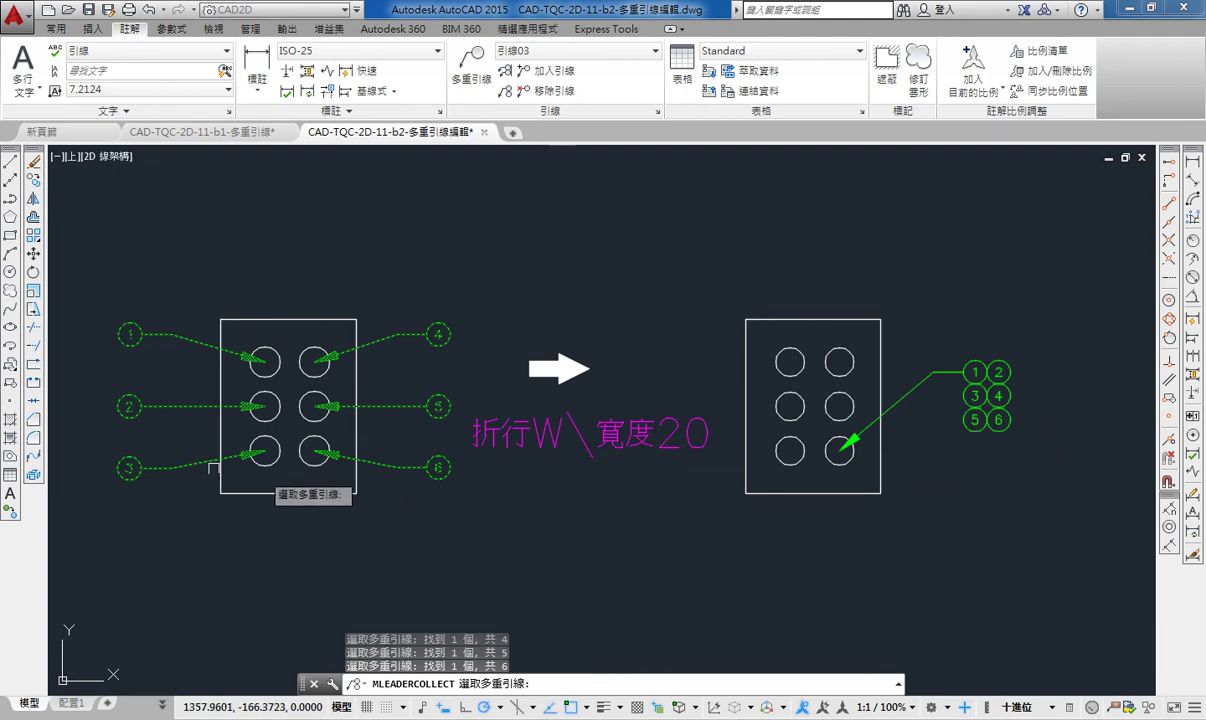
key(Return)
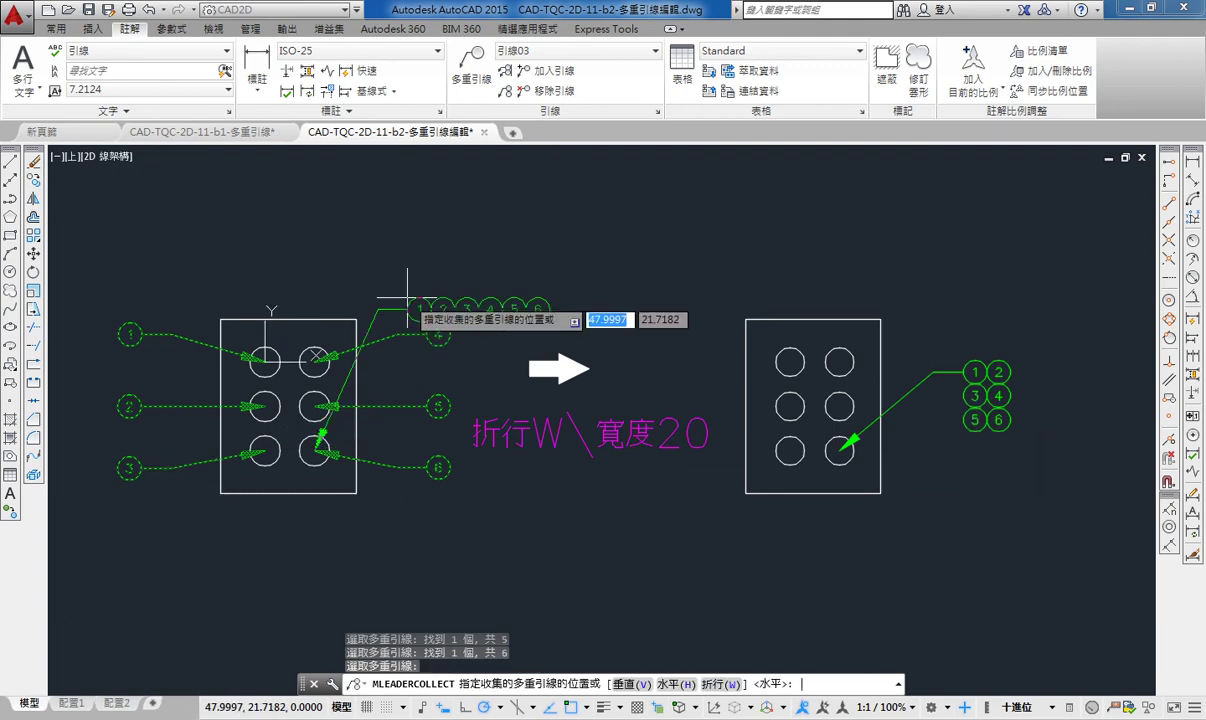
click(738, 686)
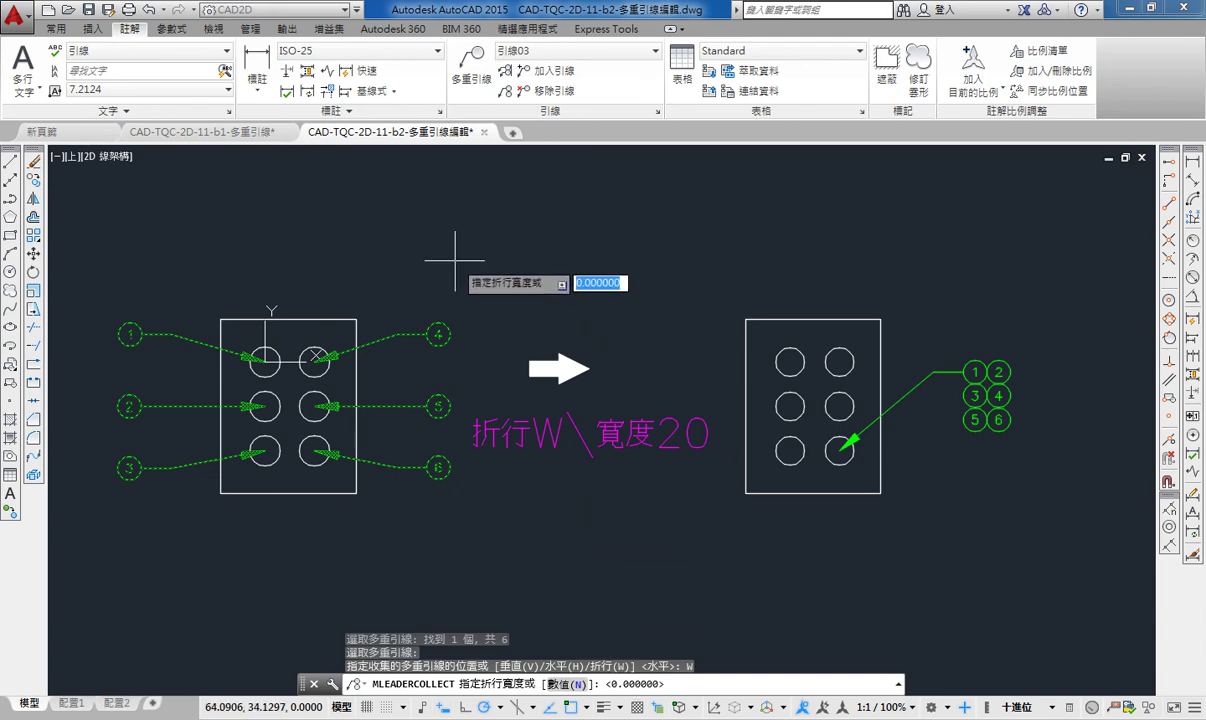
key(Return)
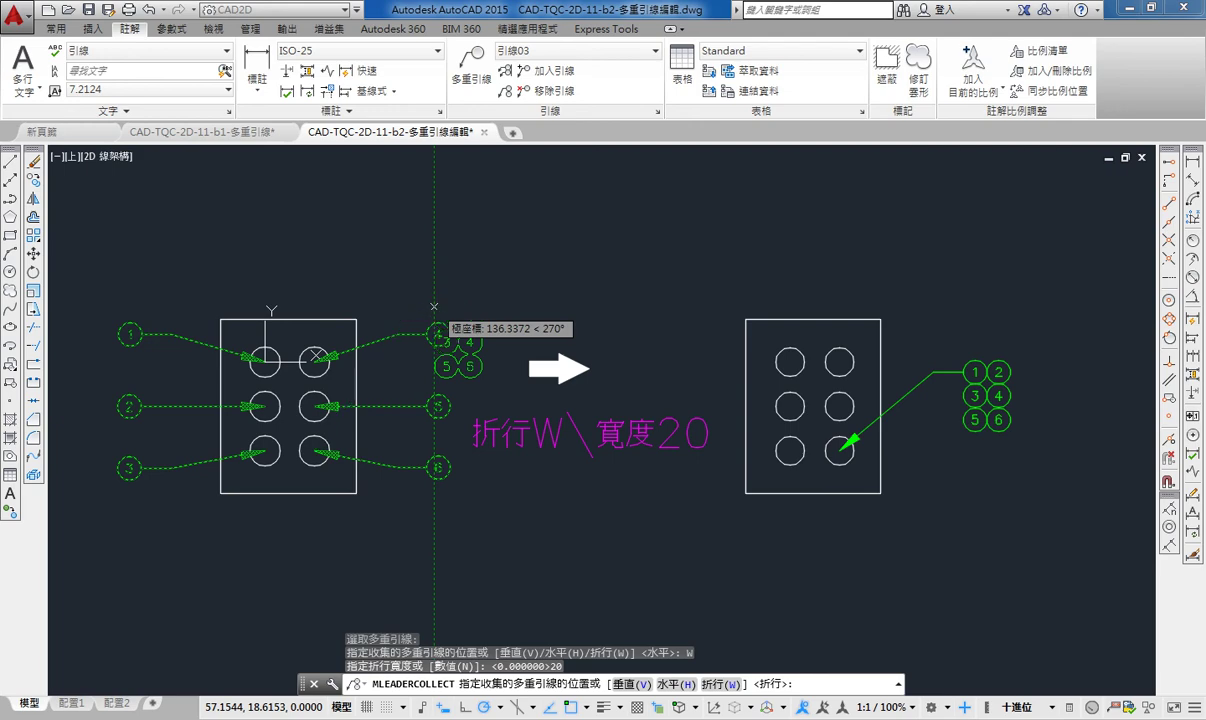
click(447, 320)
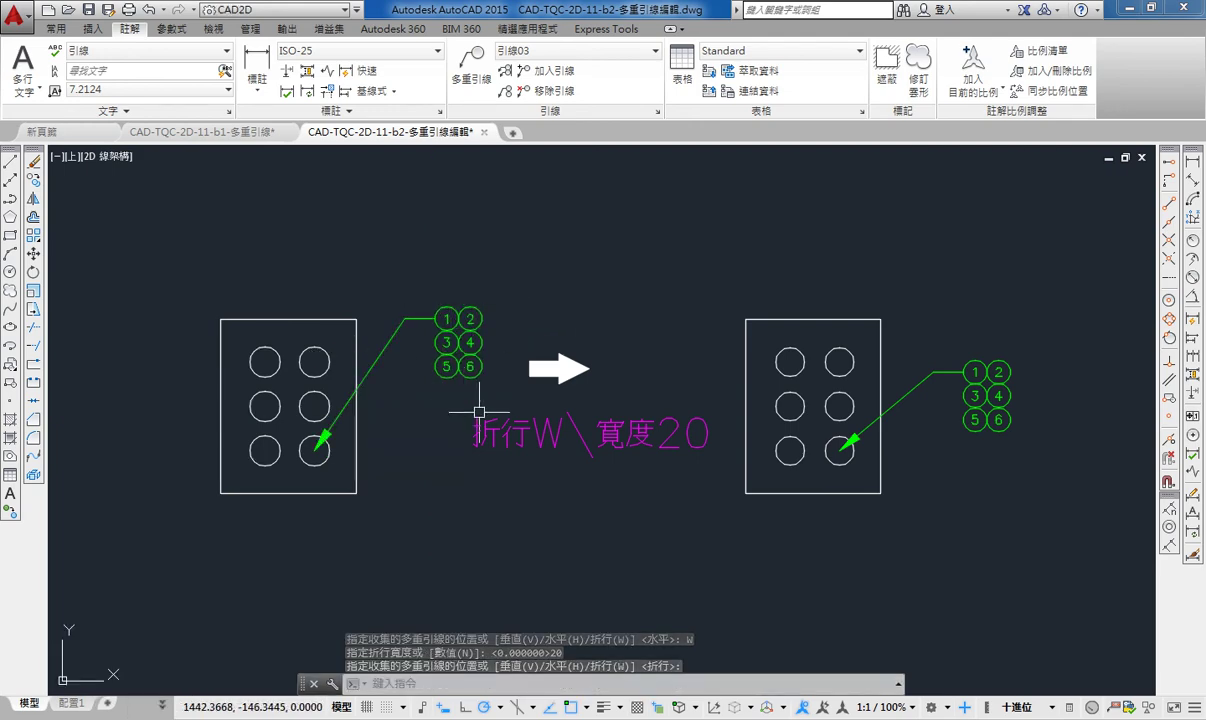
key(ctrl+z)
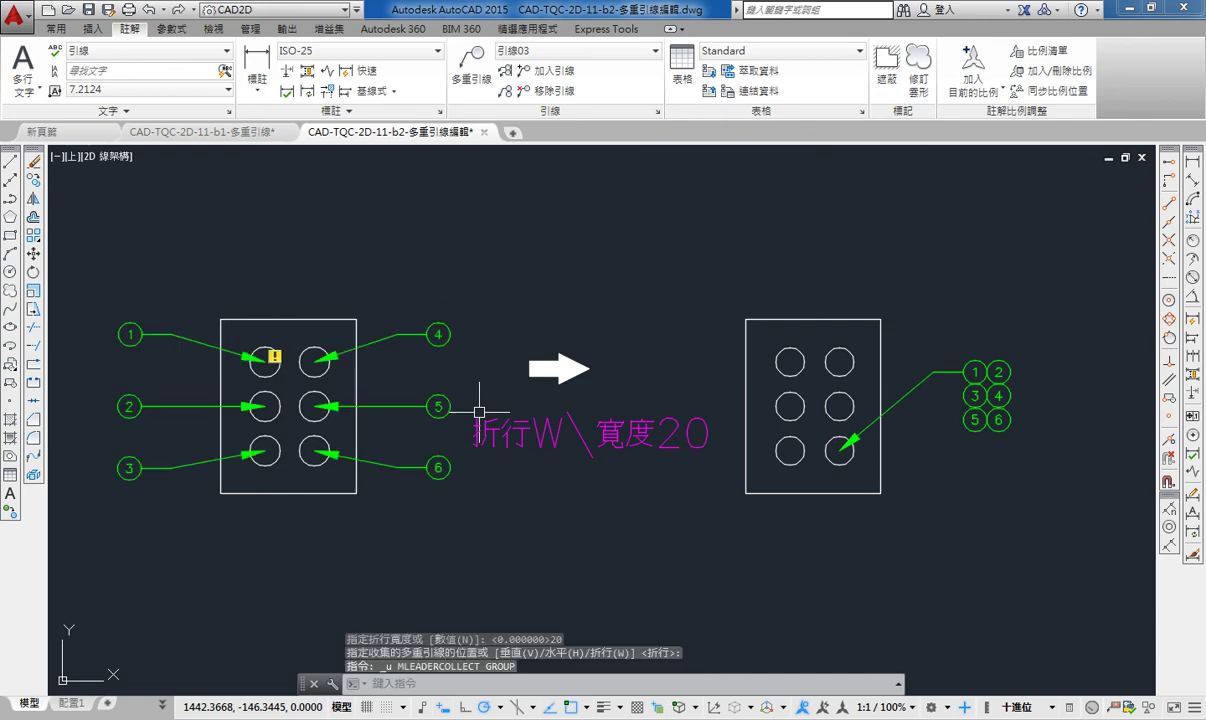
scroll(480, 411, down, 2)
scroll(553, 414, down, 2)
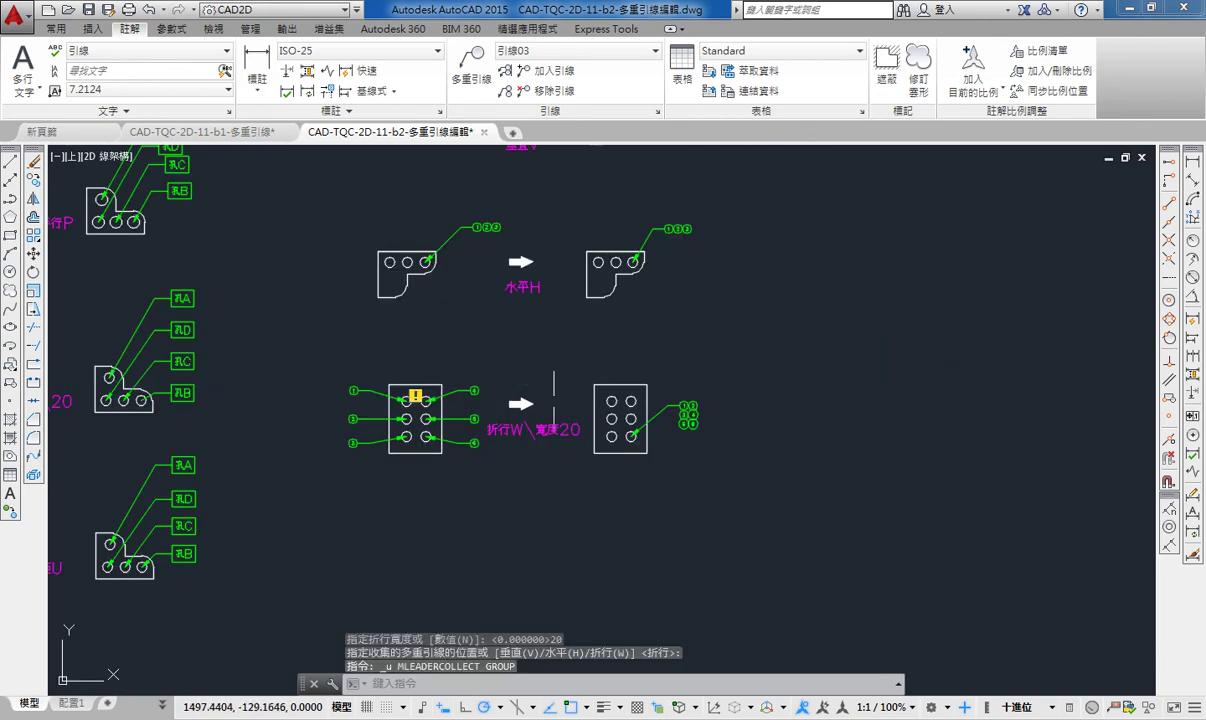
middle_drag(554, 395, 587, 419)
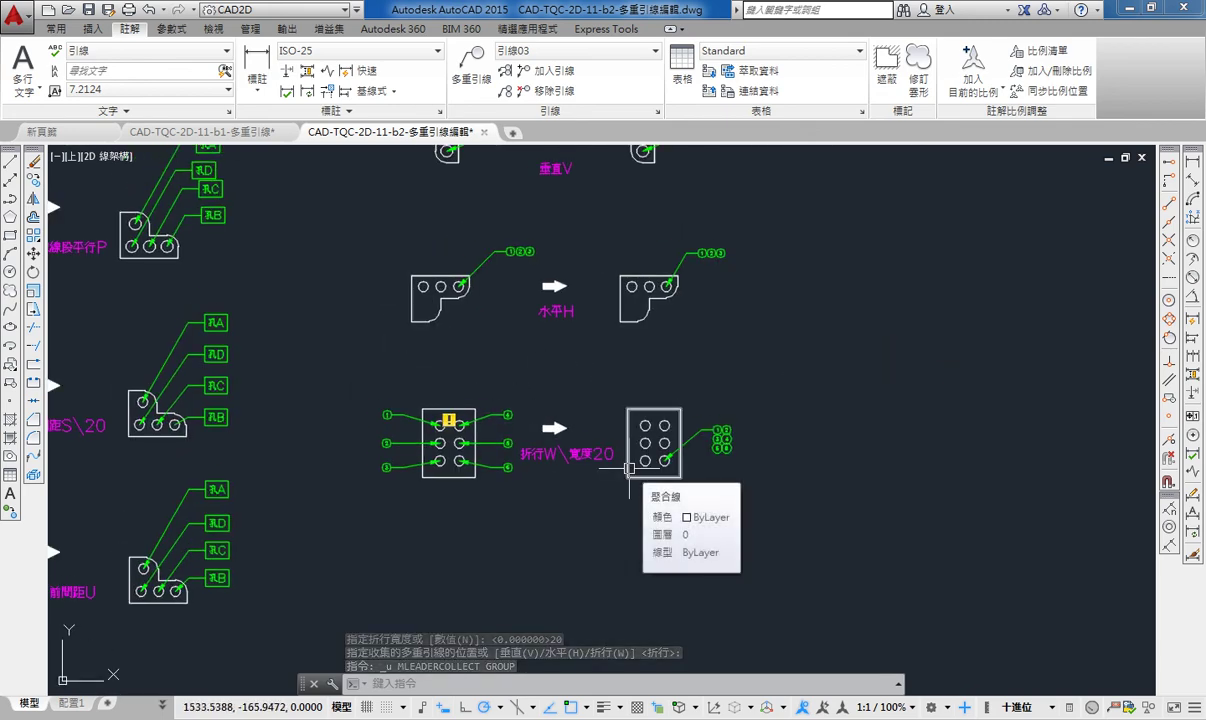